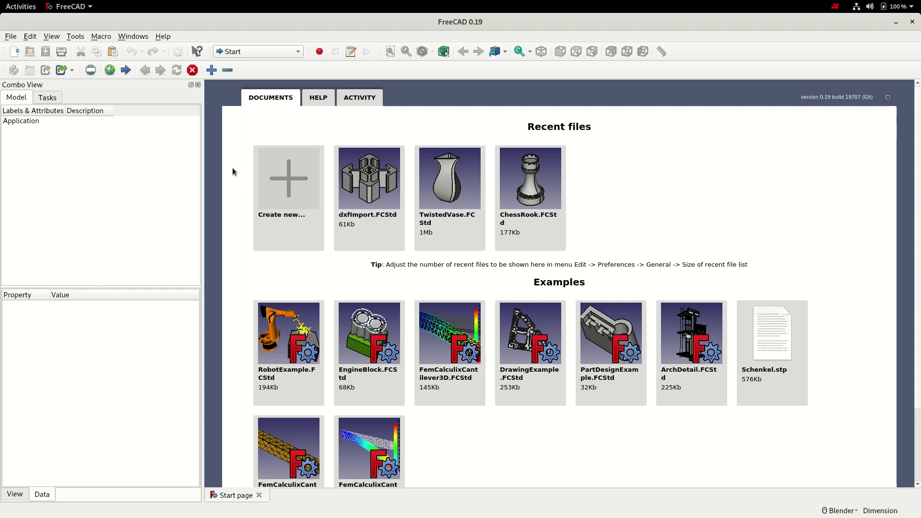
# Create a new document and save it as HoseAdapter in the FreeCAD-Tutorial folder under Documents.
pyautogui.click(15, 51)
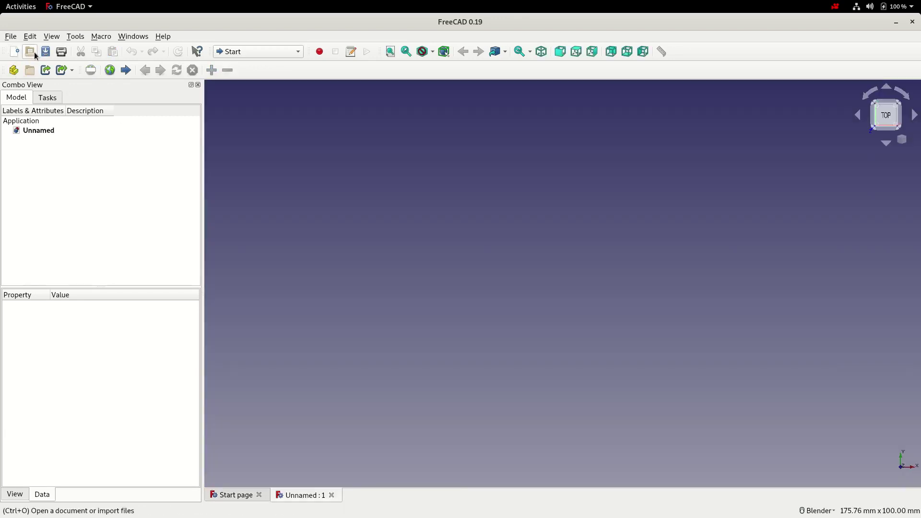
pyautogui.click(46, 51)
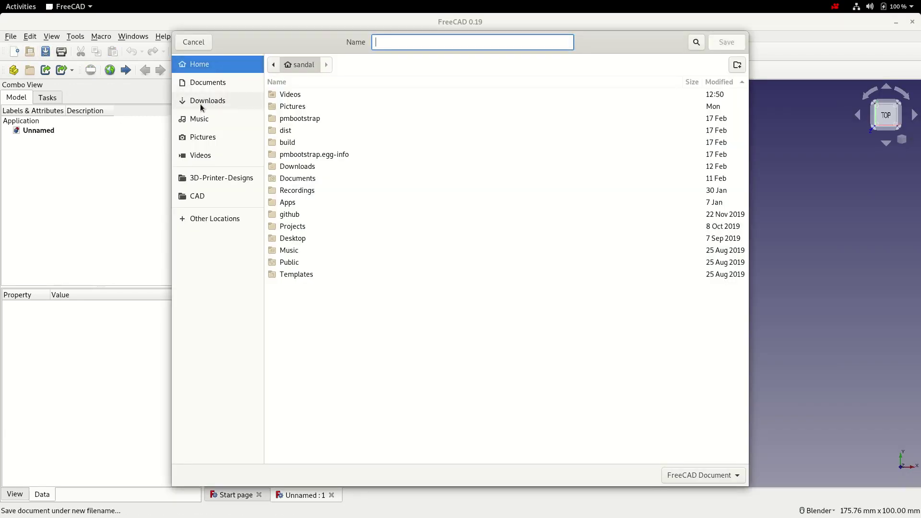
pyautogui.click(200, 84)
pyautogui.doubleClick(303, 96)
pyautogui.click(426, 40)
pyautogui.write('HoseAdapter')
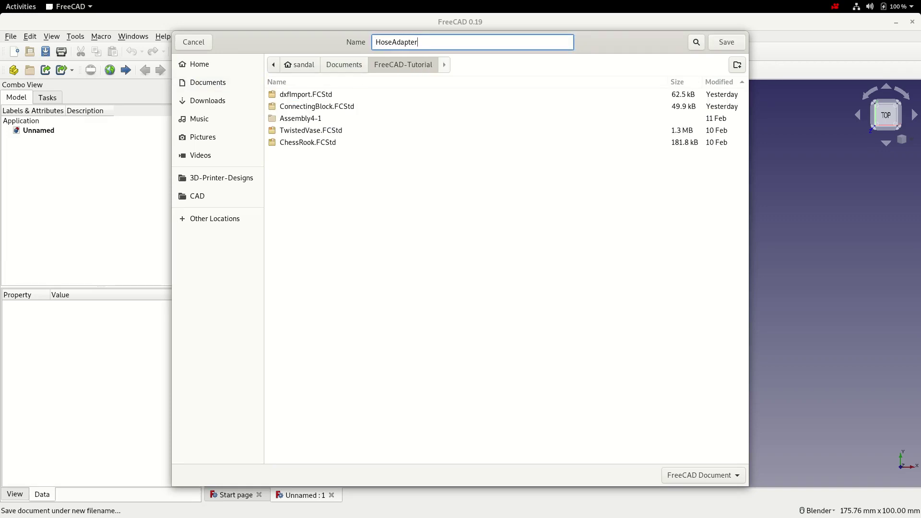
pyautogui.click(718, 42)
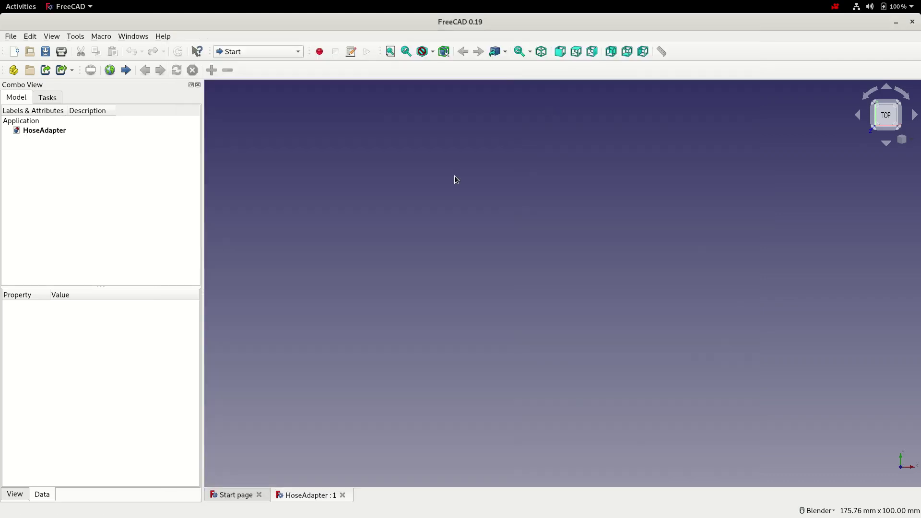
# Switch to the Part Design workbench, create a body and start a sketch on its XY plane.
pyautogui.click(253, 51)
pyautogui.click(249, 190)
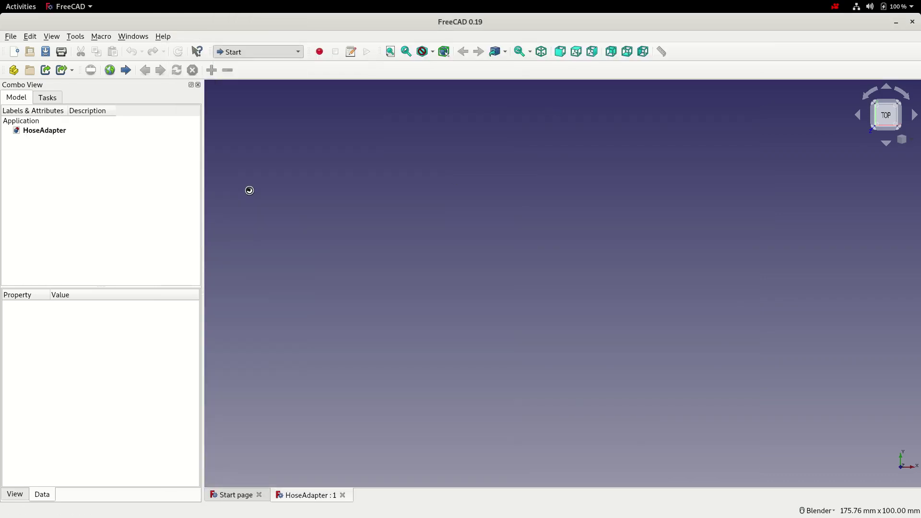
pyautogui.click(10, 99)
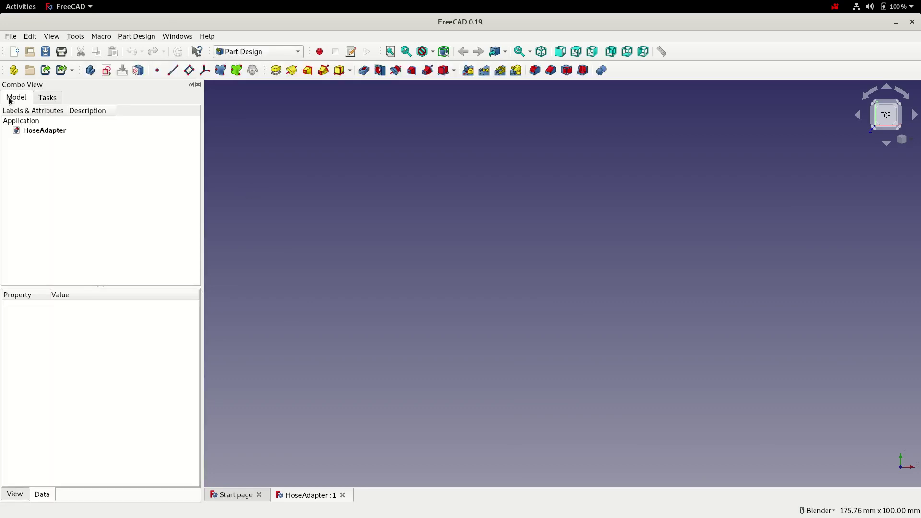
pyautogui.click(91, 70)
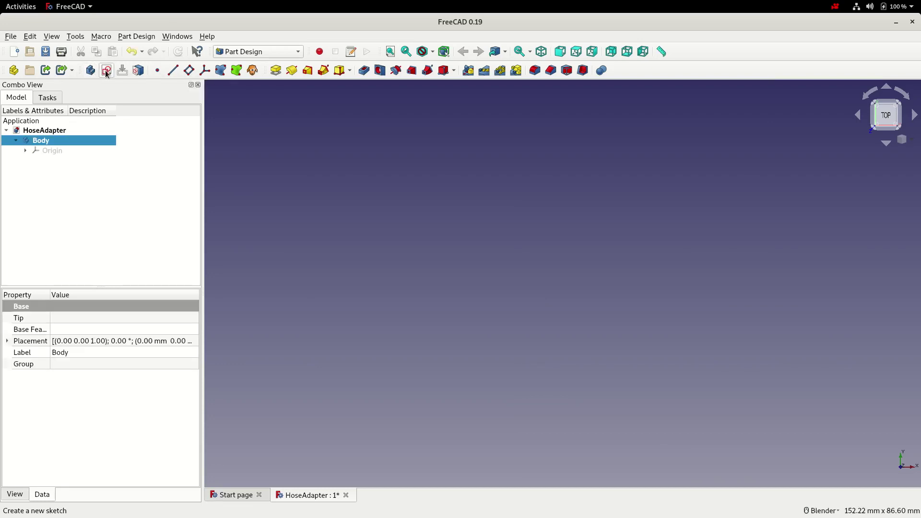
pyautogui.click(107, 71)
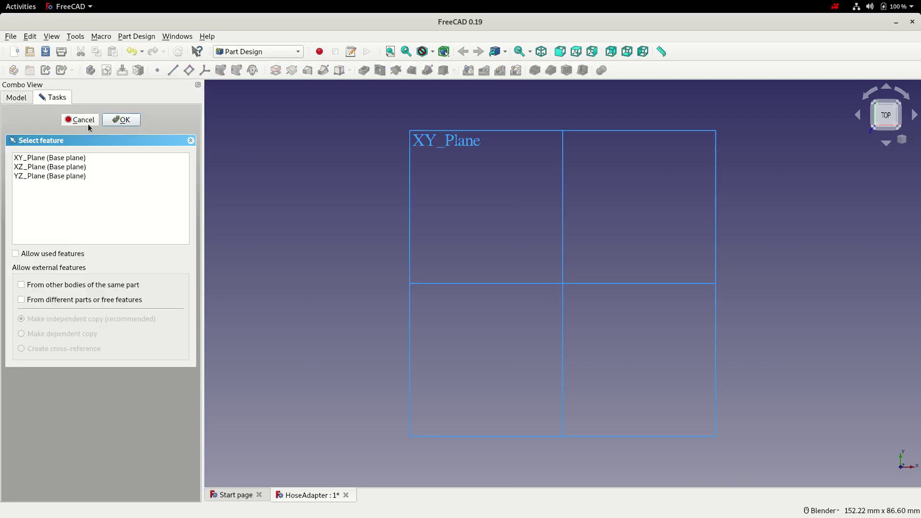
pyautogui.click(43, 158)
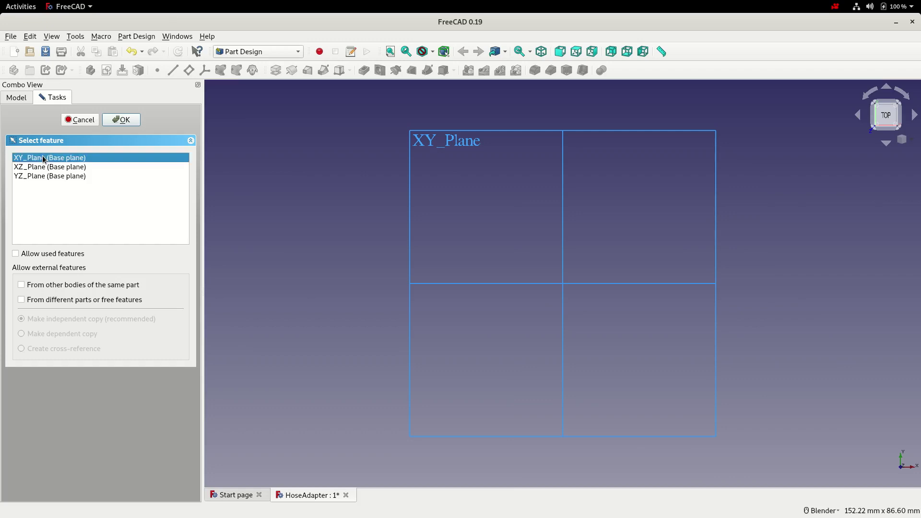
pyautogui.click(122, 120)
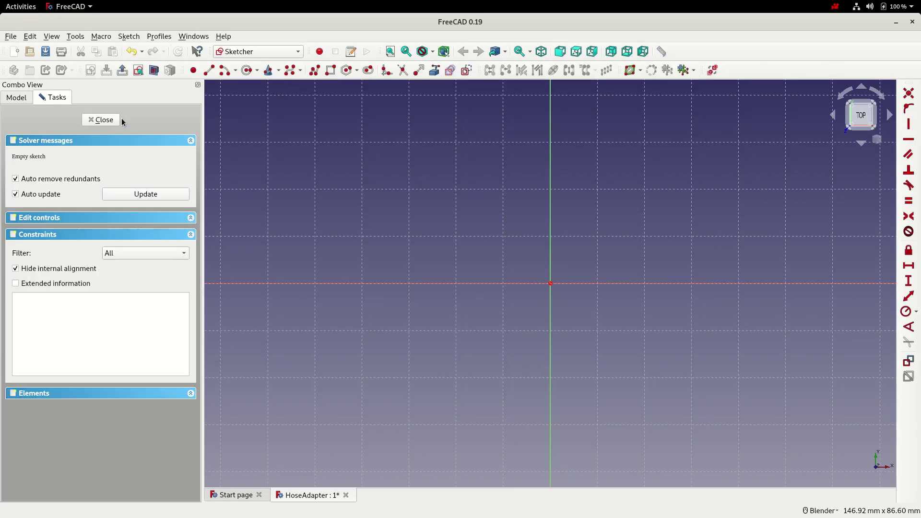
# Draw a closed polyline half-profile above the horizontal axis, with a stepped bore edge, a raised central collar and a pointed barb at each end.
pyautogui.click(314, 71)
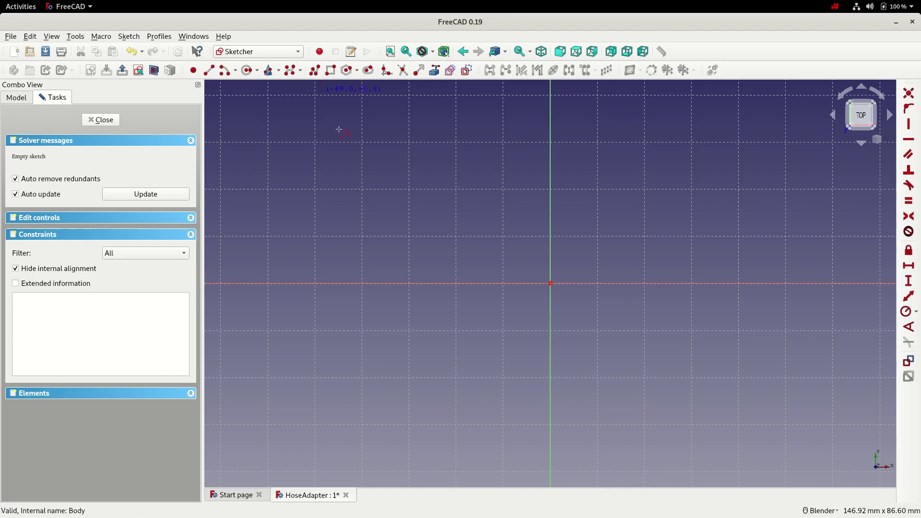
pyautogui.click(743, 256)
pyautogui.click(611, 255)
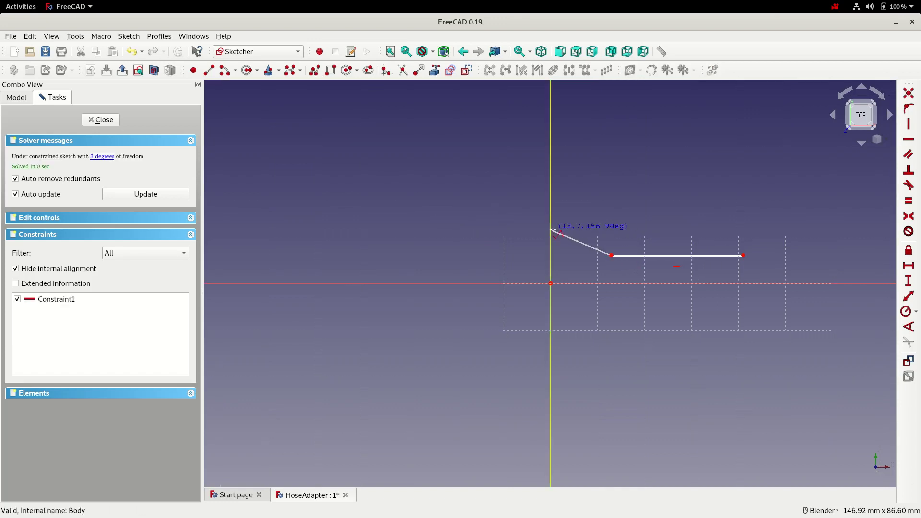
pyautogui.click(524, 237)
pyautogui.click(422, 239)
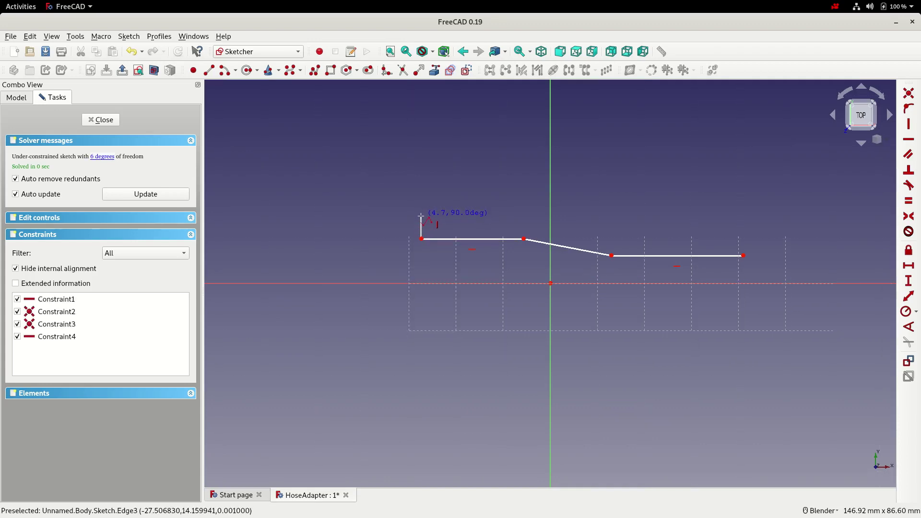
pyautogui.click(421, 218)
pyautogui.click(454, 198)
pyautogui.click(455, 219)
pyautogui.click(527, 224)
pyautogui.click(528, 181)
pyautogui.click(585, 182)
pyautogui.click(587, 220)
pyautogui.click(716, 220)
pyautogui.click(717, 199)
pyautogui.click(744, 226)
pyautogui.click(744, 256)
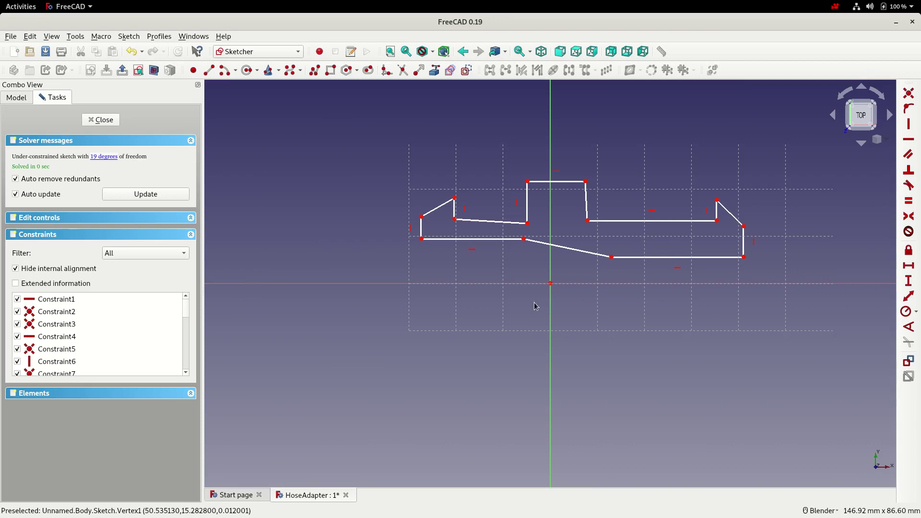
# Constrain the collar's slanted right side to vertical and the sloping outer edge left of the collar to horizontal.
pyautogui.click(586, 202)
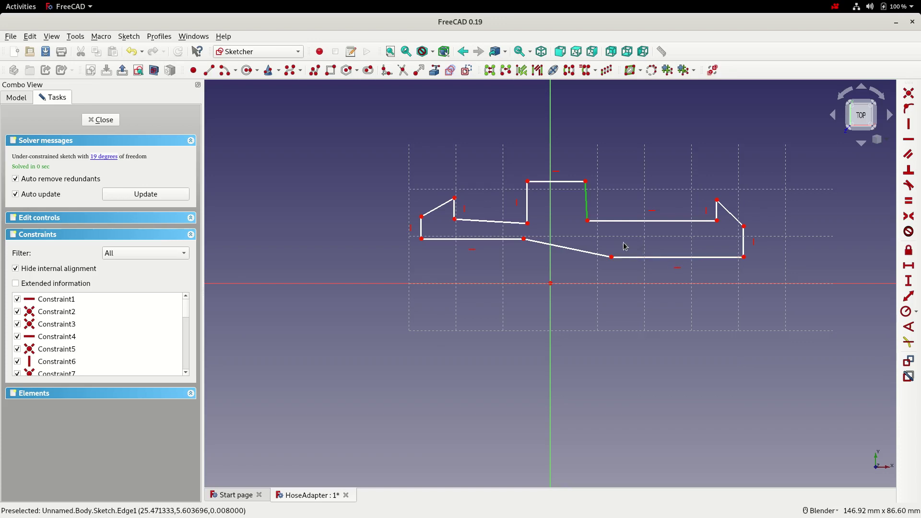
pyautogui.click(909, 125)
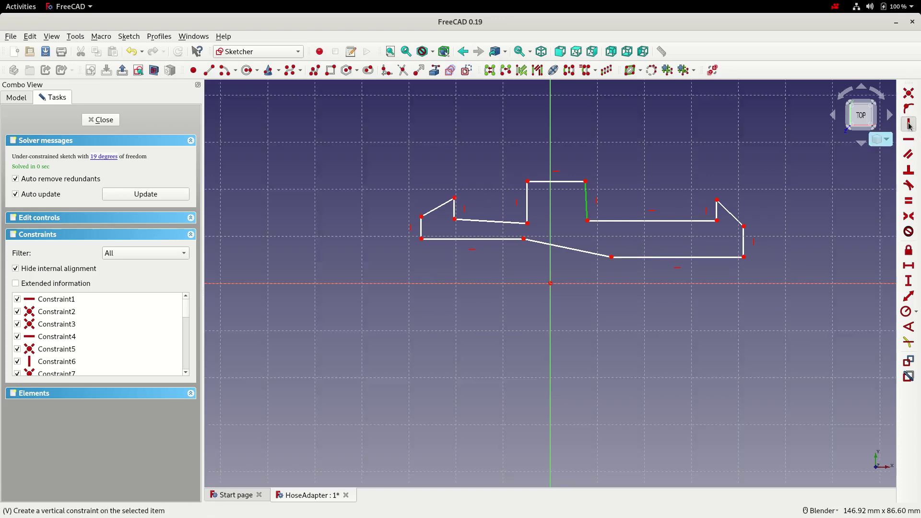
pyautogui.click(489, 223)
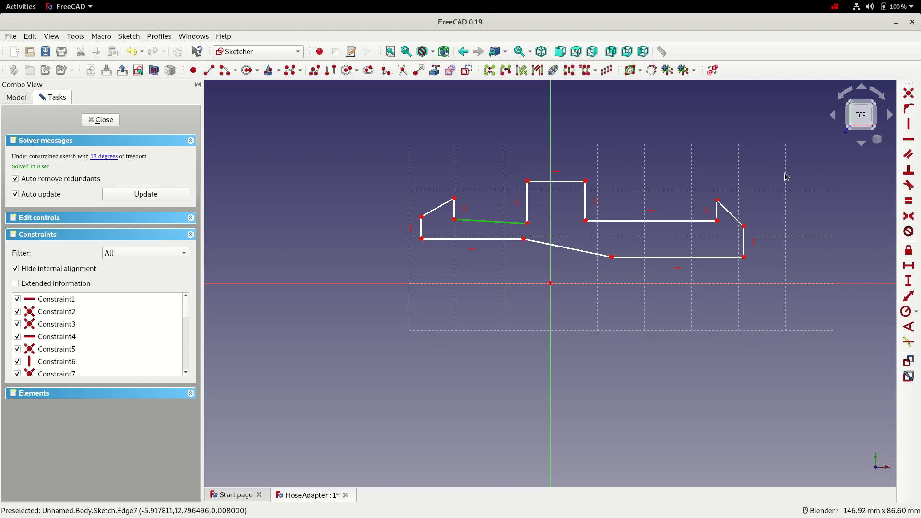
pyautogui.click(909, 139)
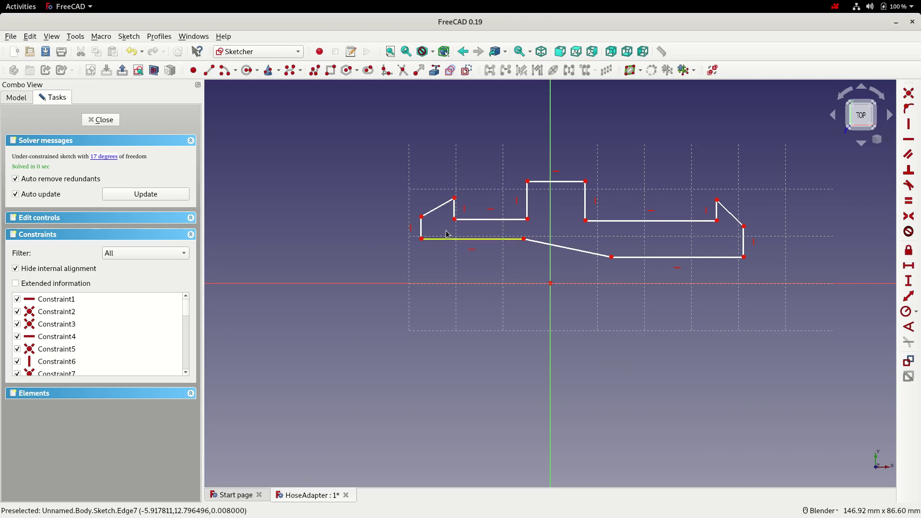
# Set the profile's overall horizontal length to 65 mm and place the dimension well above the outline.
pyautogui.click(421, 217)
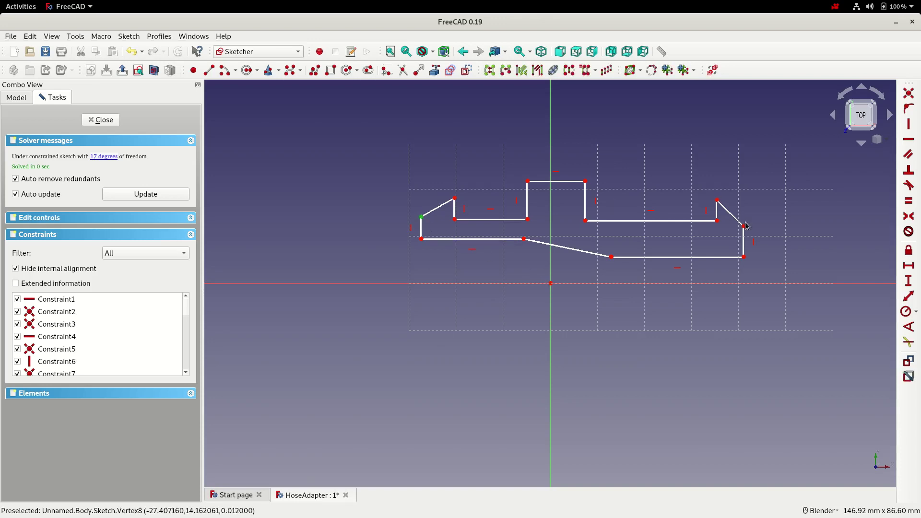
pyautogui.click(744, 226)
pyautogui.click(910, 266)
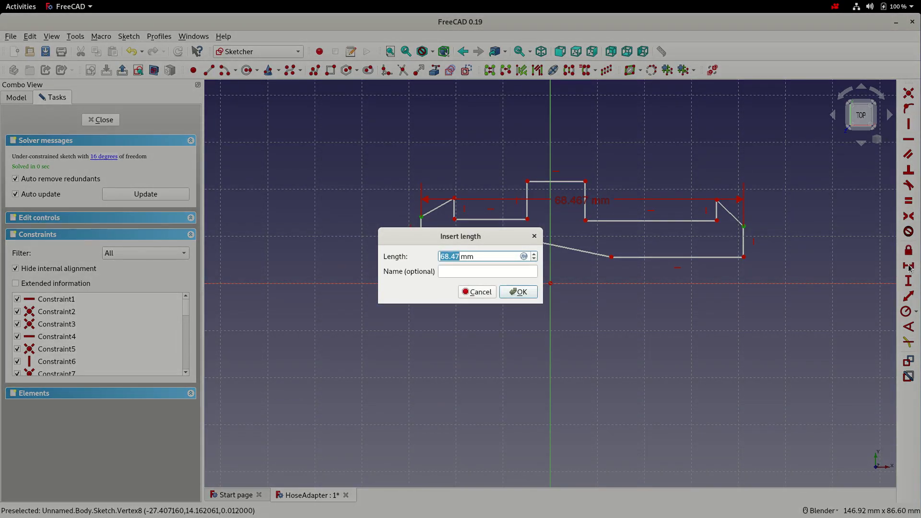
pyautogui.write('65')
pyautogui.press('Return')
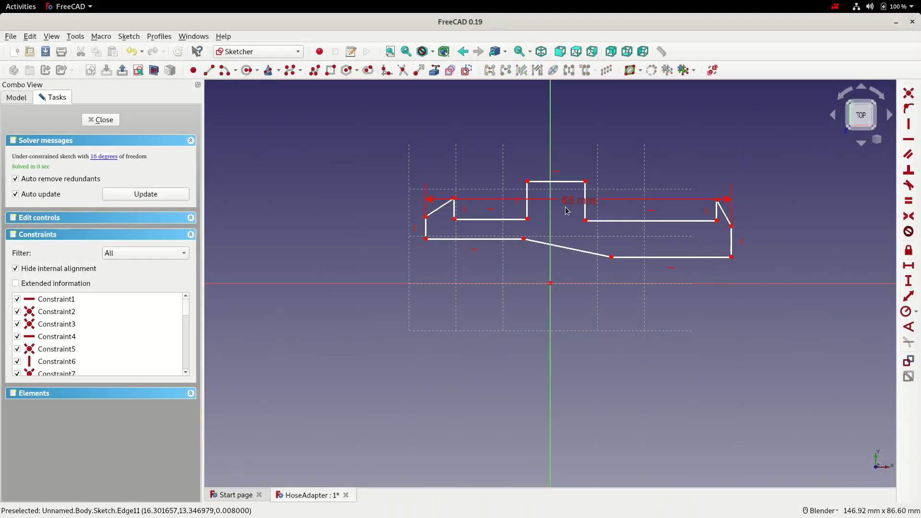
pyautogui.moveTo(567, 210); pyautogui.dragTo(566, 111)
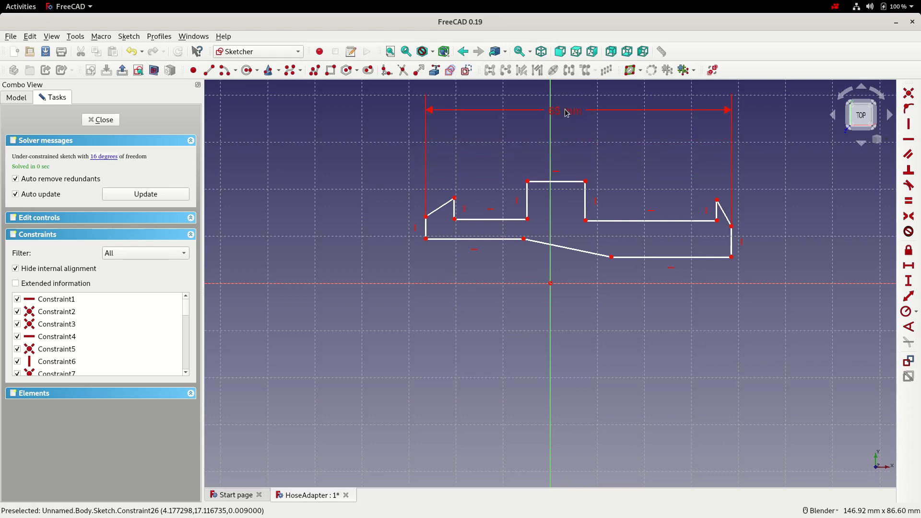
# Center the collar's top edge symmetrically on the vertical axis and set its width to 10 mm.
pyautogui.click(528, 182)
pyautogui.click(586, 181)
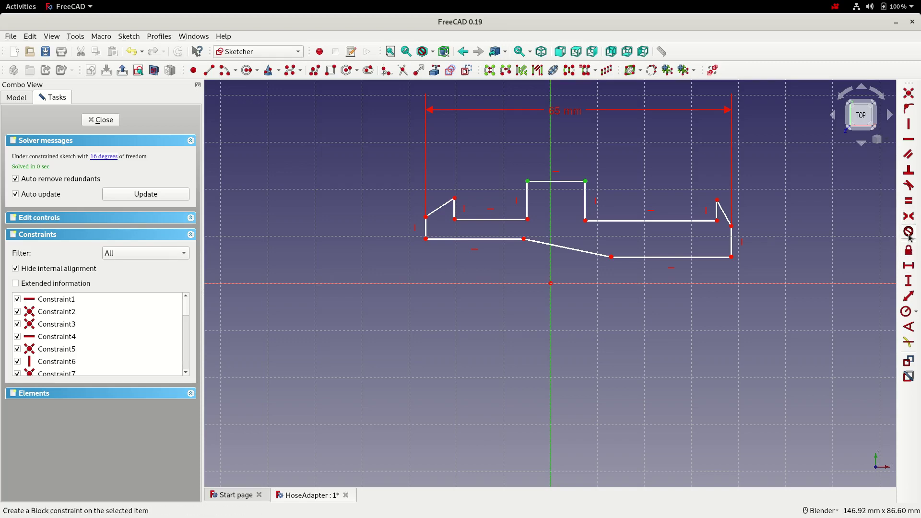
pyautogui.click(909, 217)
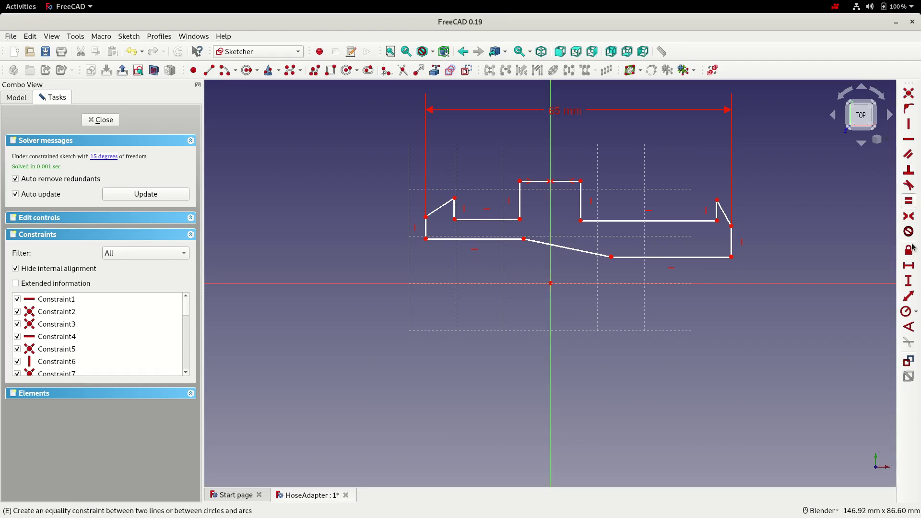
pyautogui.click(909, 266)
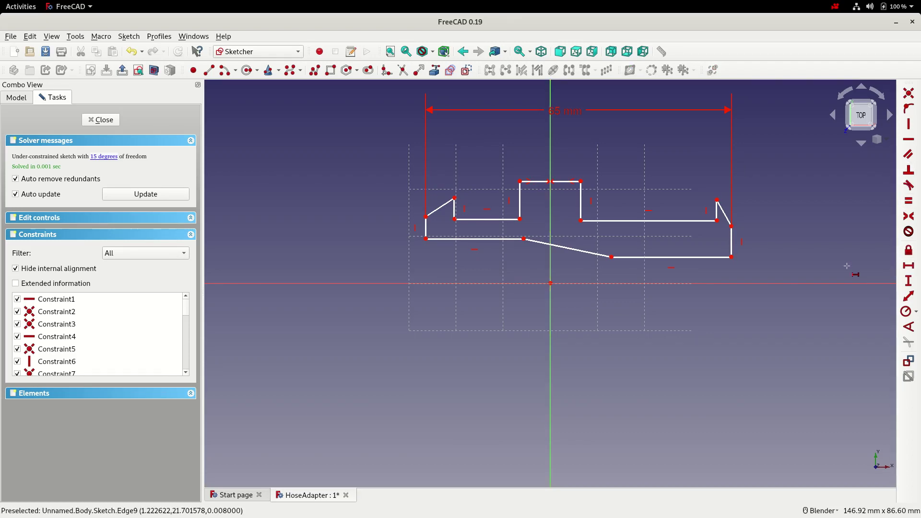
pyautogui.click(563, 185)
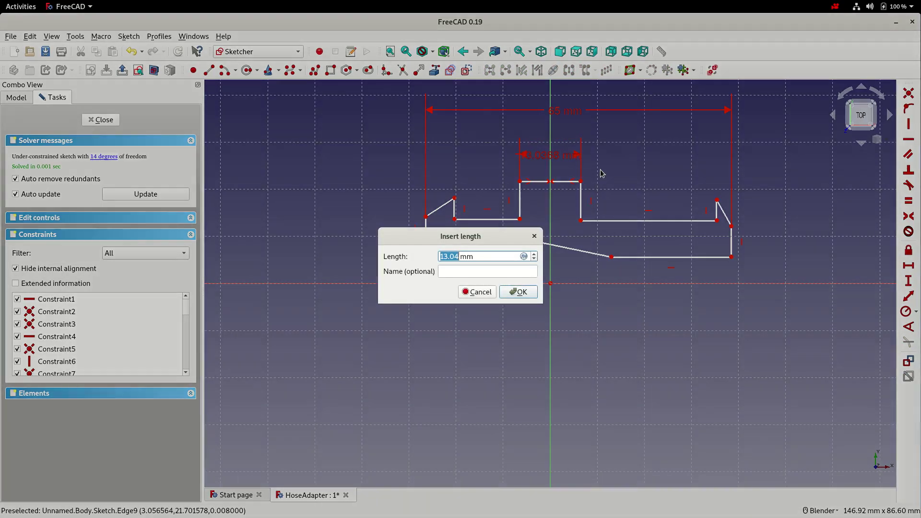
pyautogui.write('10')
pyautogui.press('Return')
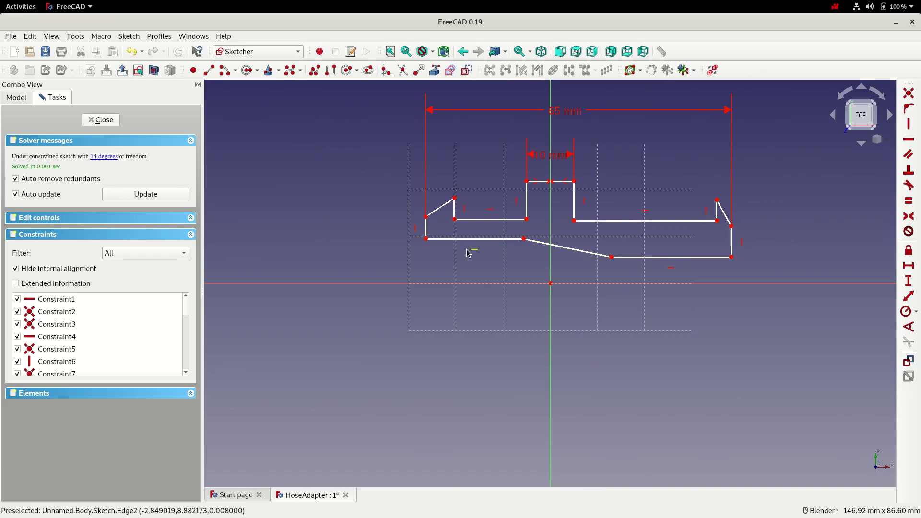
# Nudge the left bore edge slightly, and align each barb's inner base corner horizontally with the top of its end edge.
pyautogui.moveTo(436, 239)
pyautogui.mouseDown()
pyautogui.moveTo(430, 246)
pyautogui.moveTo(449, 255)
pyautogui.moveTo(468, 241)
pyautogui.moveTo(438, 233)
pyautogui.moveTo(448, 241)
pyautogui.moveTo(439, 243)
pyautogui.mouseUp()
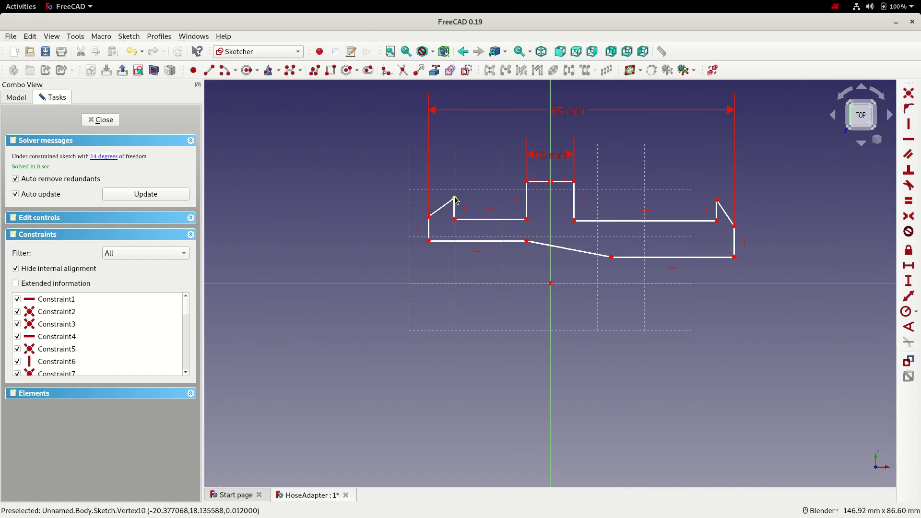
pyautogui.click(454, 220)
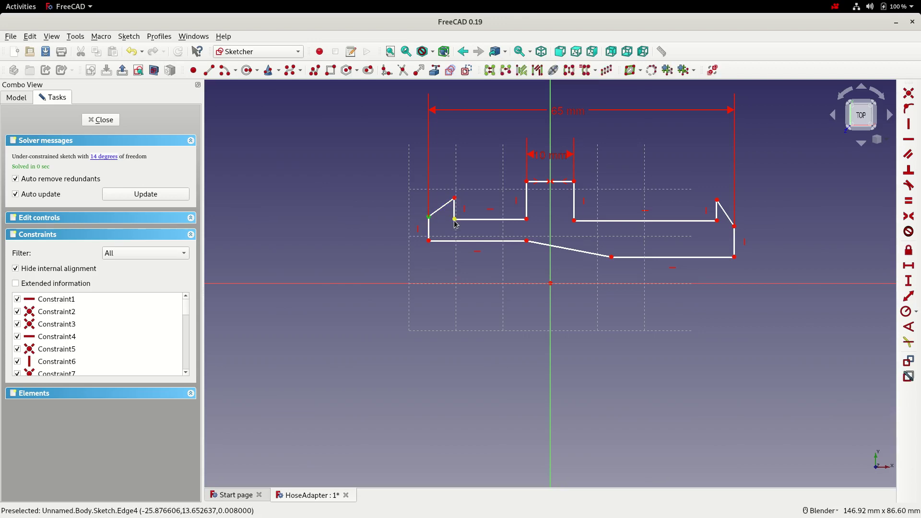
pyautogui.click(910, 139)
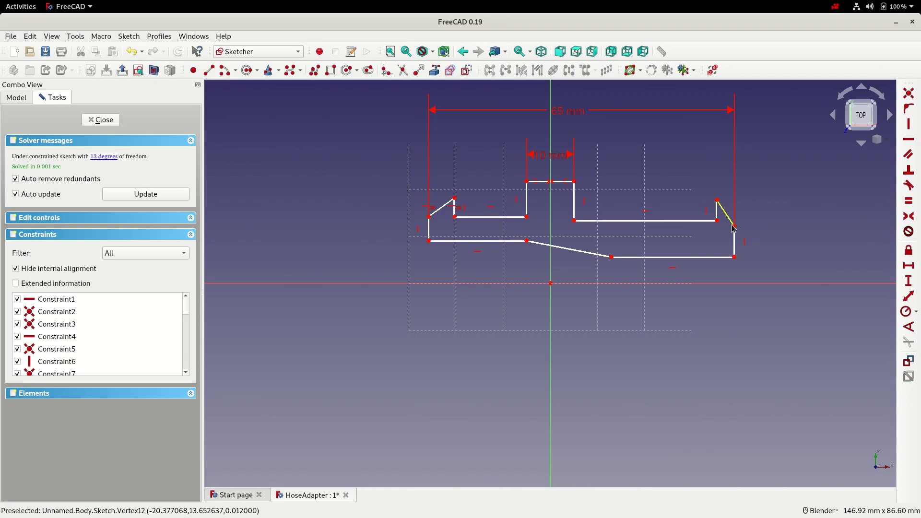
pyautogui.click(718, 221)
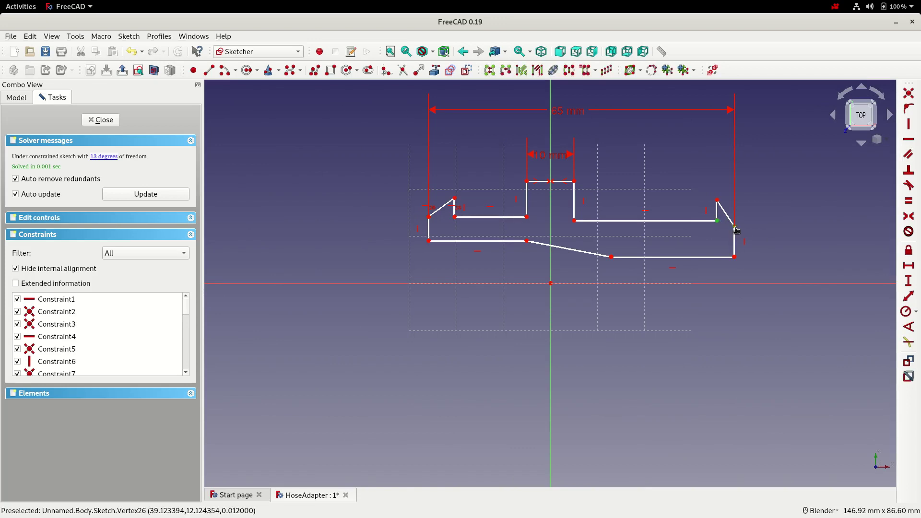
pyautogui.click(908, 140)
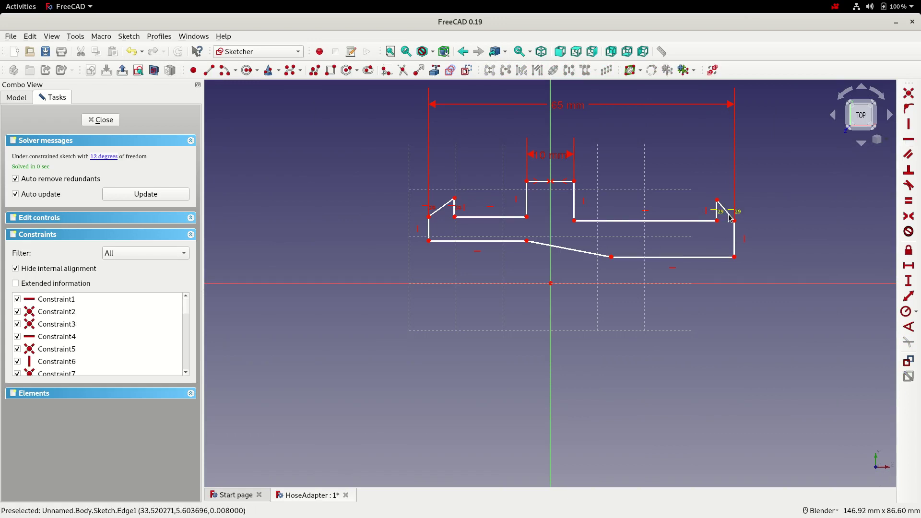
# Set the angle between the right barb's slope and the right end edge to 115°.
pyautogui.scroll(5, 728, 218)
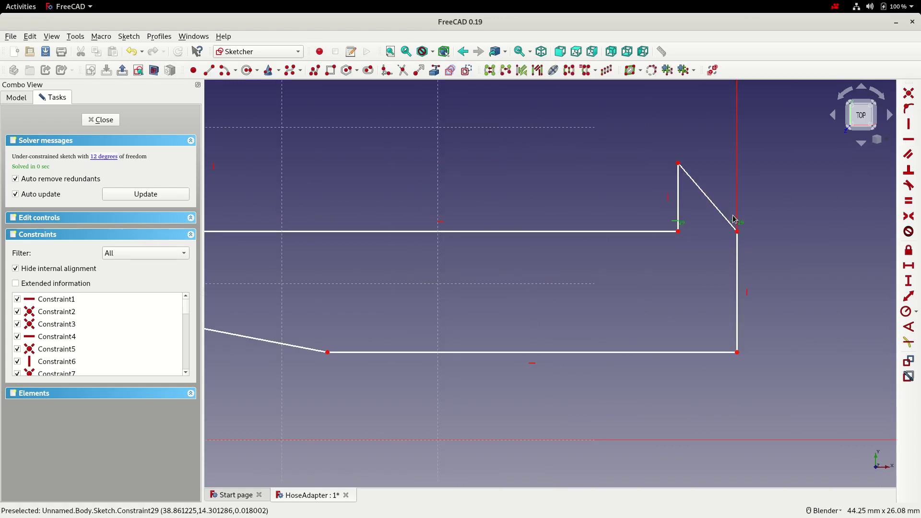
pyautogui.click(729, 224)
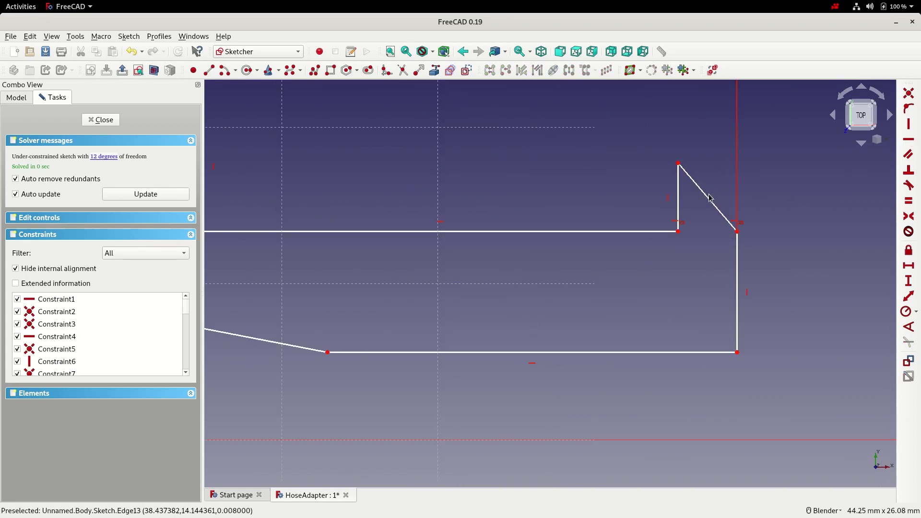
pyautogui.click(737, 254)
pyautogui.click(905, 326)
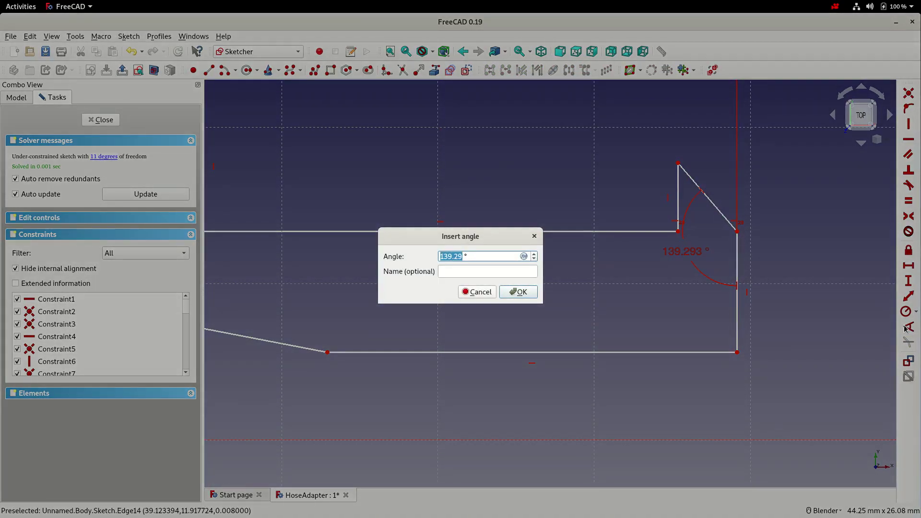
pyautogui.write('115')
pyautogui.press('Return')
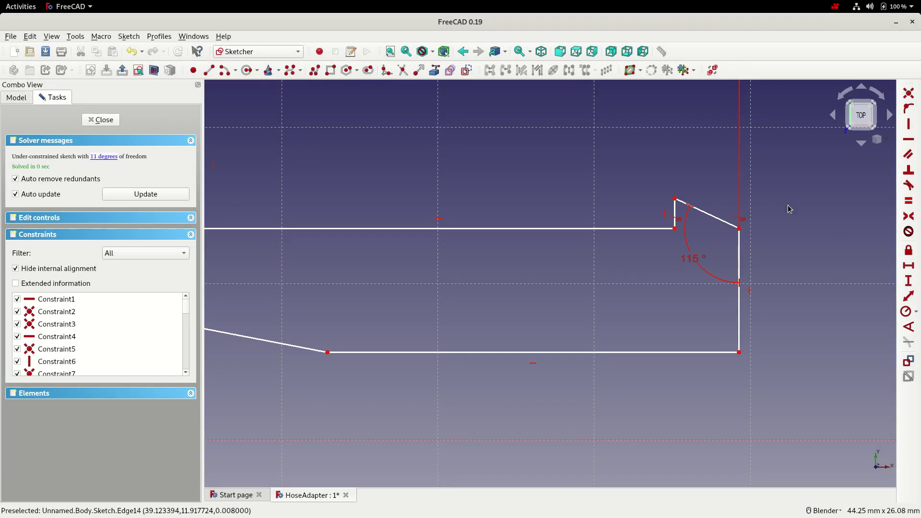
# Set the angle between the left barb's slope and the left end edge to 115°.
pyautogui.scroll(-5, 789, 209)
pyautogui.scroll(5, 522, 195)
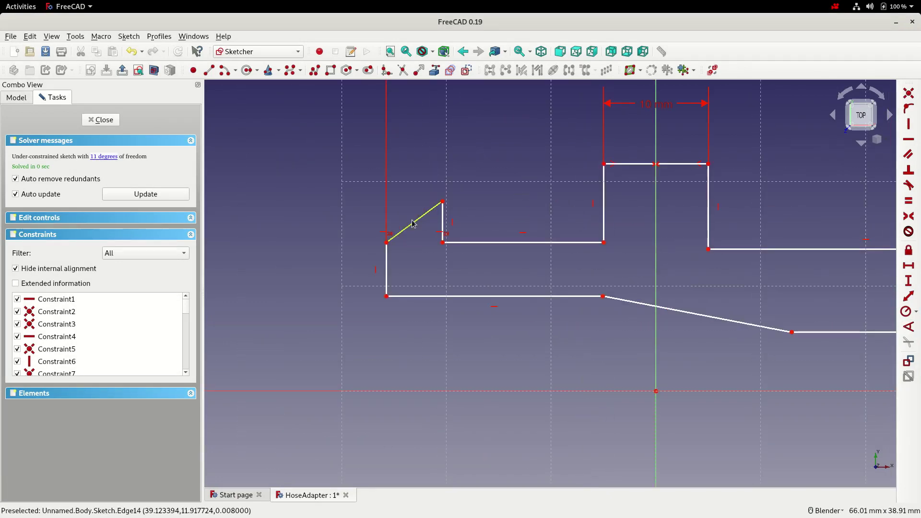
pyautogui.click(387, 262)
pyautogui.click(906, 326)
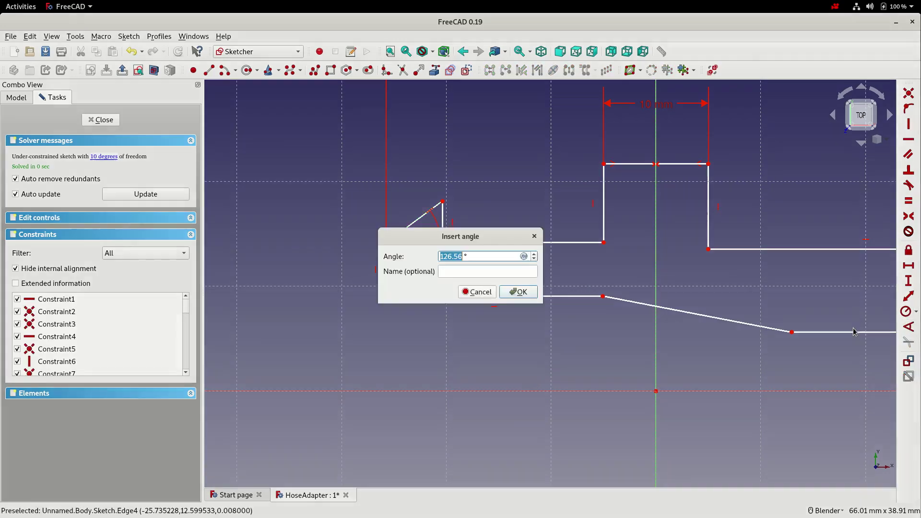
pyautogui.write('115')
pyautogui.press('Return')
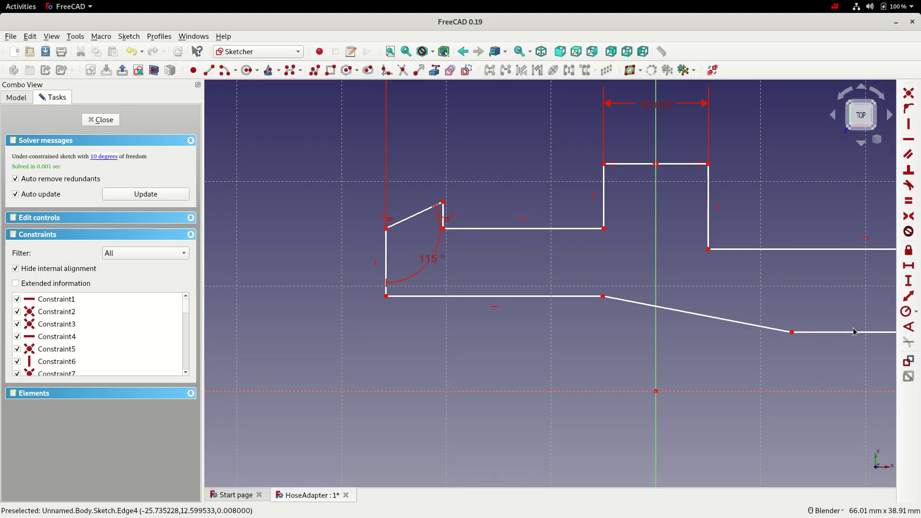
# Shift the outer edge left of the collar slightly and set the left barb's horizontal length to 5 mm.
pyautogui.scroll(-2, 350, 259)
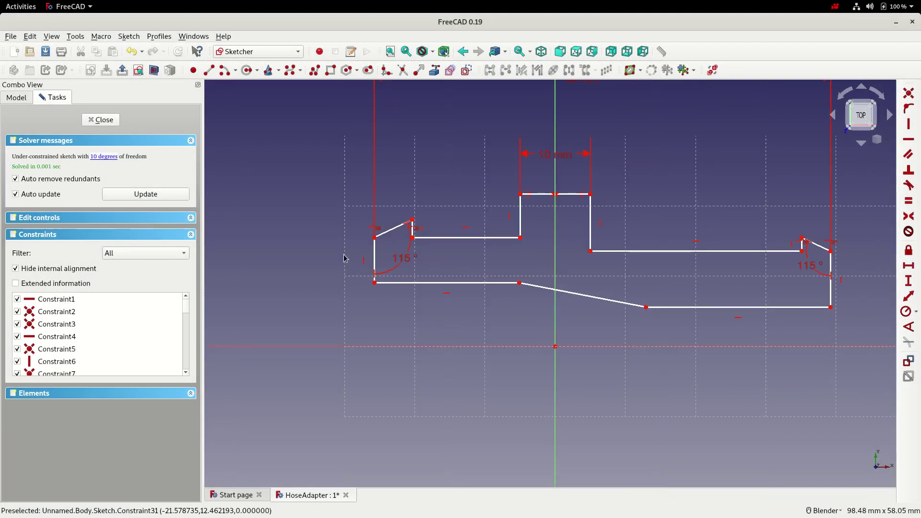
pyautogui.moveTo(434, 239)
pyautogui.mouseDown()
pyautogui.moveTo(445, 256)
pyautogui.moveTo(438, 245)
pyautogui.mouseUp()
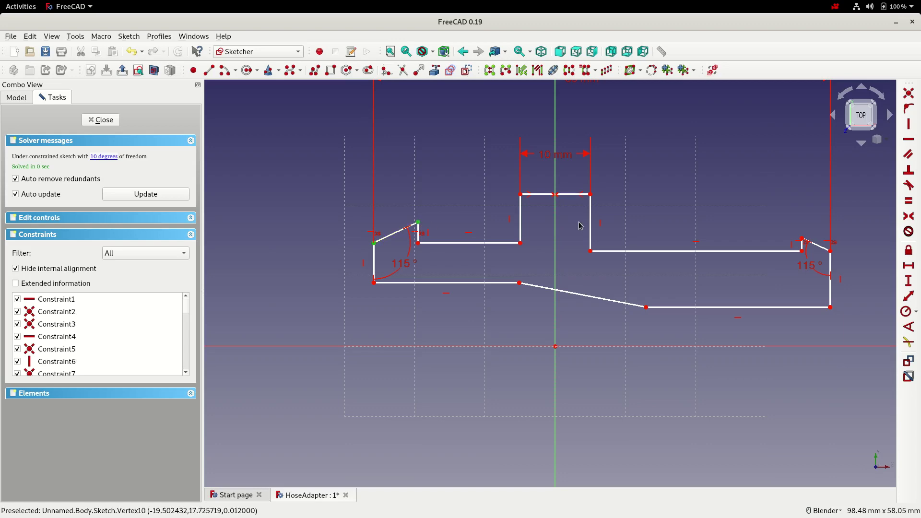
pyautogui.click(908, 265)
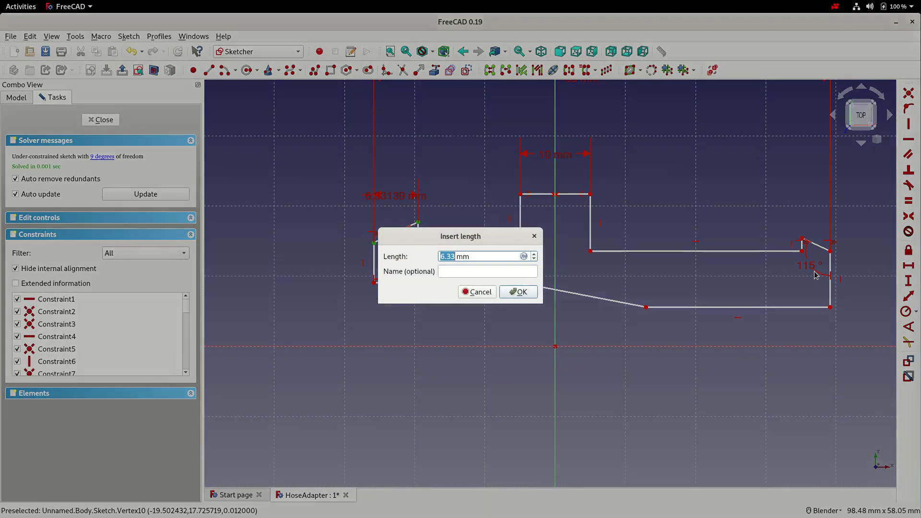
pyautogui.write('5')
pyautogui.press('Return')
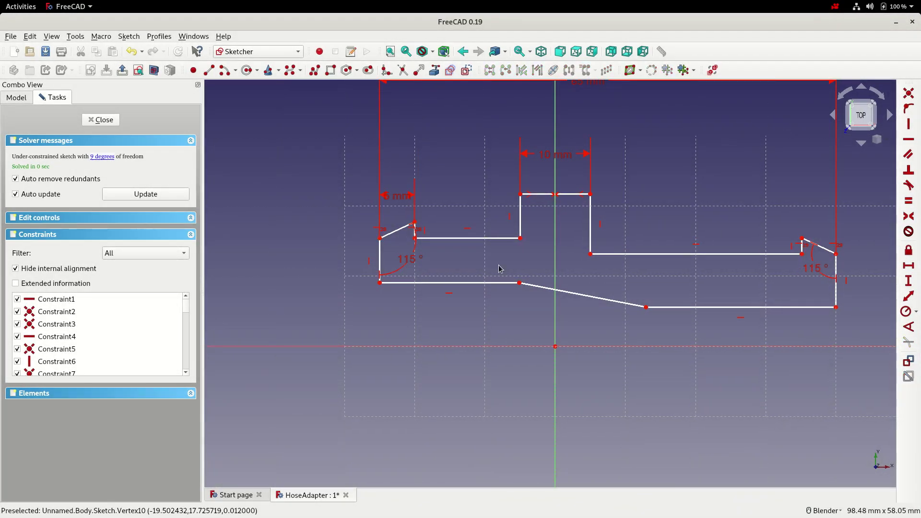
# Make the two barb slopes equal in length, and shift the outer edge right of the collar slightly upward.
pyautogui.moveTo(432, 238)
pyautogui.mouseDown()
pyautogui.moveTo(436, 232)
pyautogui.moveTo(422, 246)
pyautogui.moveTo(448, 240)
pyautogui.moveTo(424, 233)
pyautogui.moveTo(449, 244)
pyautogui.mouseUp()
pyautogui.click(416, 234)
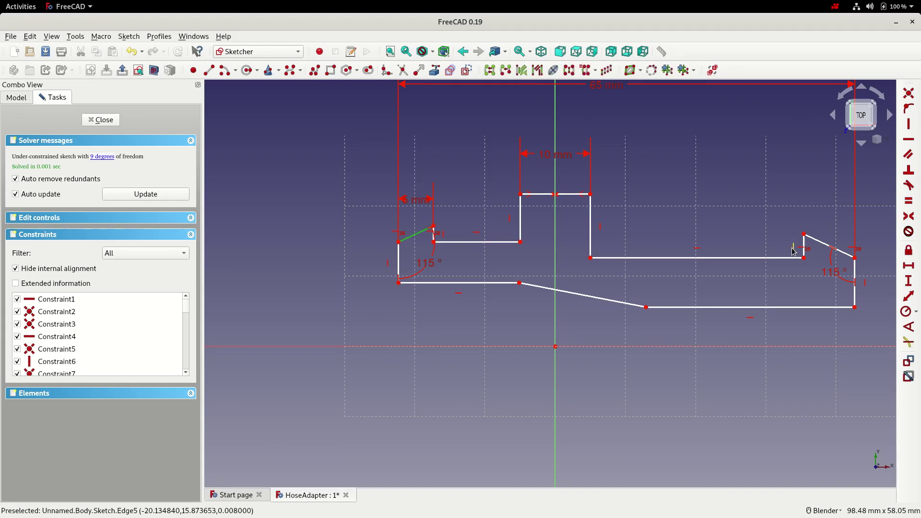
pyautogui.click(832, 247)
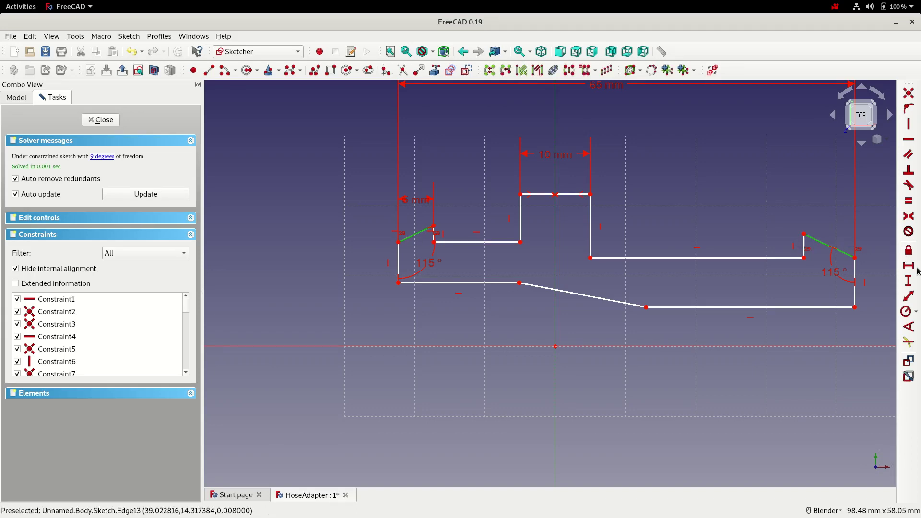
pyautogui.click(907, 204)
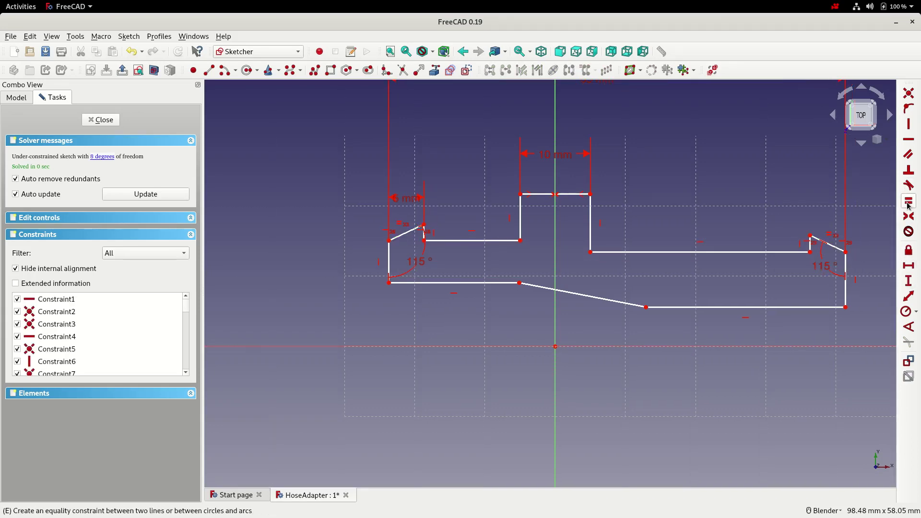
pyautogui.moveTo(725, 252)
pyautogui.mouseDown()
pyautogui.moveTo(717, 252)
pyautogui.moveTo(716, 226)
pyautogui.moveTo(716, 247)
pyautogui.mouseUp()
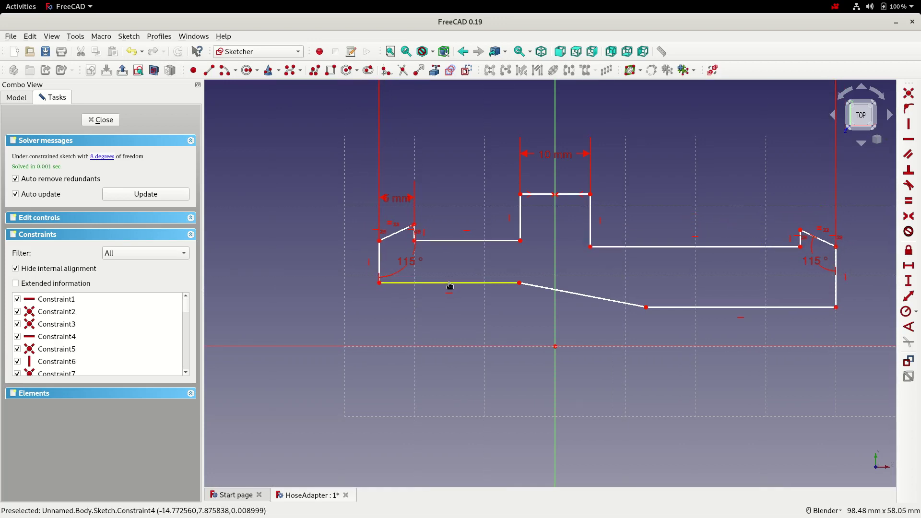
# Raise the left bore edge and align both ends of the slanted bore transition vertically with the collar's base corners.
pyautogui.moveTo(450, 286)
pyautogui.mouseDown()
pyautogui.moveTo(432, 283)
pyautogui.moveTo(456, 273)
pyautogui.mouseUp()
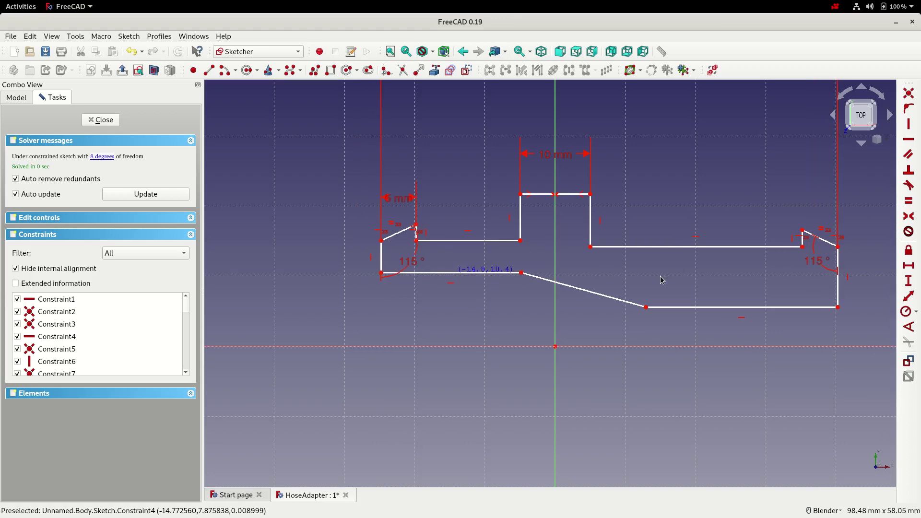
pyautogui.click(521, 273)
pyautogui.click(521, 241)
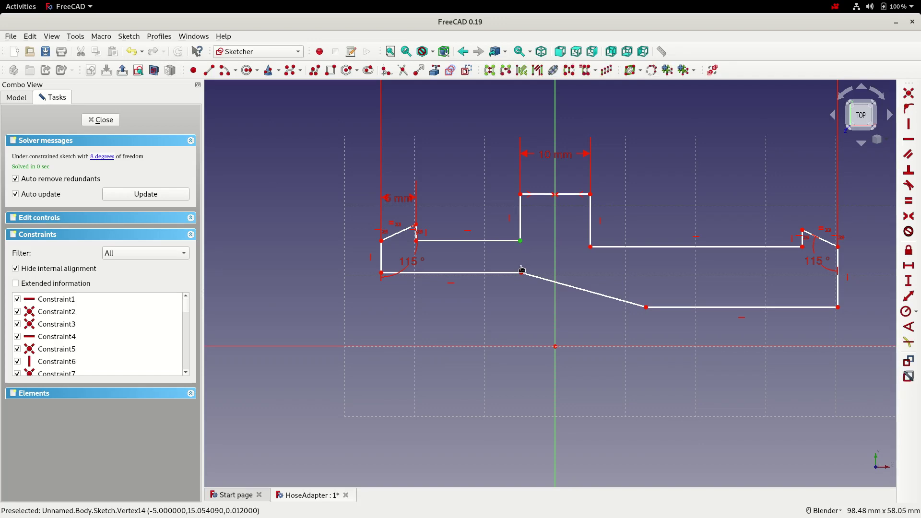
pyautogui.click(908, 124)
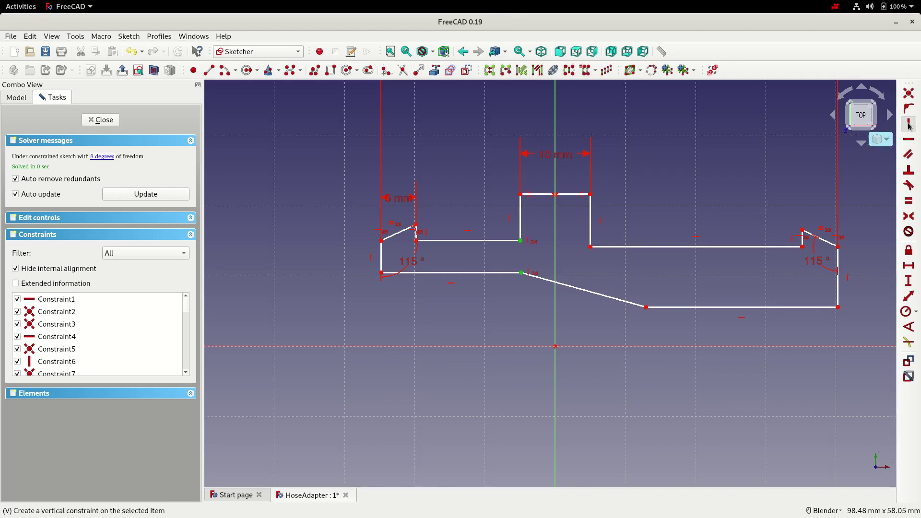
pyautogui.click(591, 247)
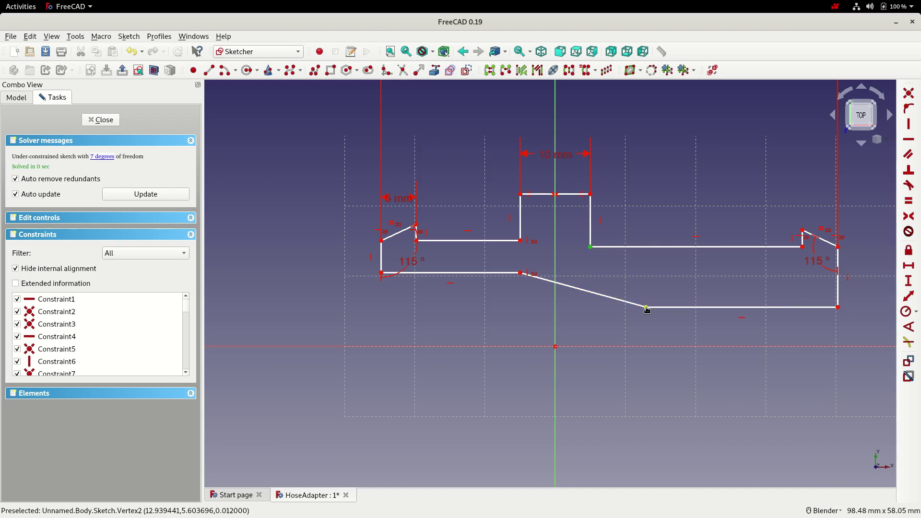
pyautogui.click(908, 124)
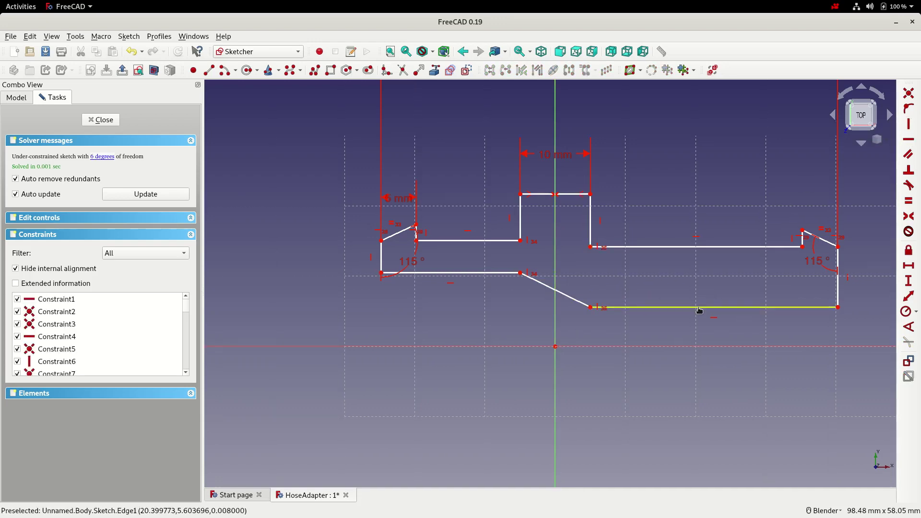
# Move the right bore edge up near the left one's level and set the left end edge's height to 2.5 mm.
pyautogui.moveTo(699, 307)
pyautogui.mouseDown()
pyautogui.moveTo(690, 206)
pyautogui.moveTo(689, 285)
pyautogui.mouseUp()
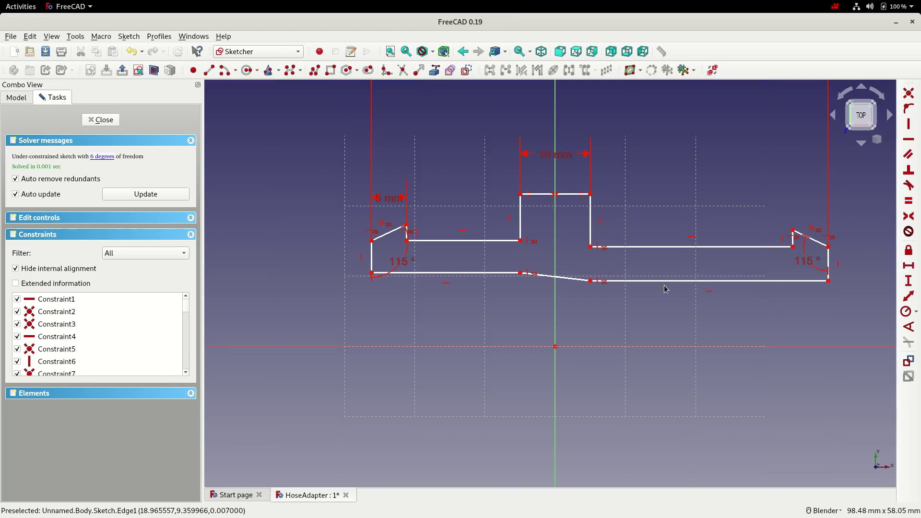
pyautogui.click(371, 256)
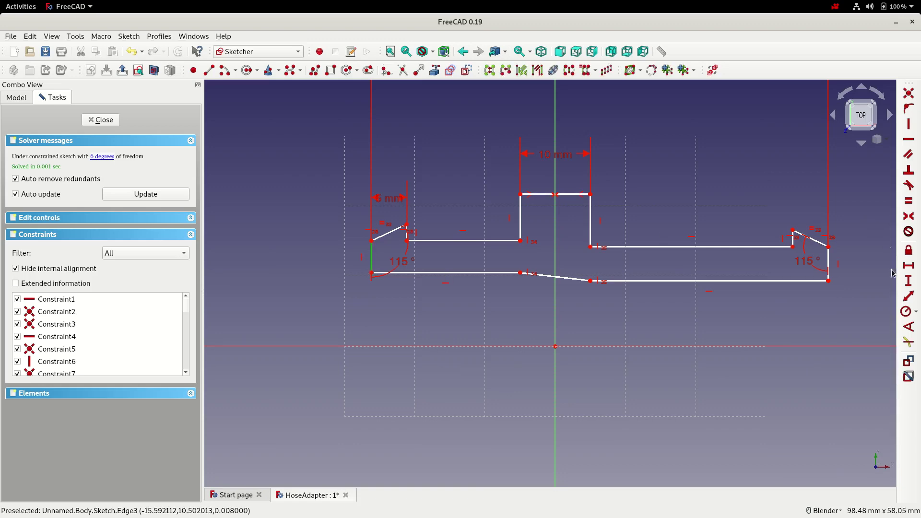
pyautogui.click(908, 281)
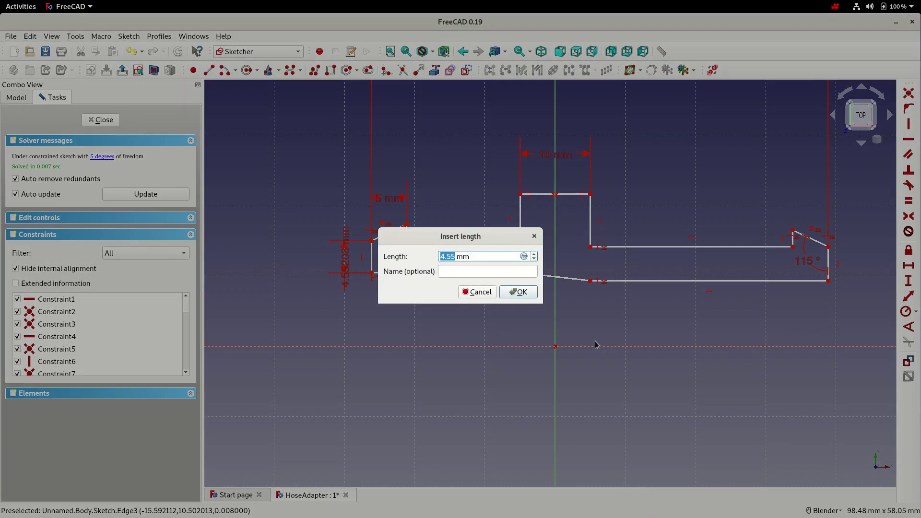
pyautogui.write('2.5')
pyautogui.press('Return')
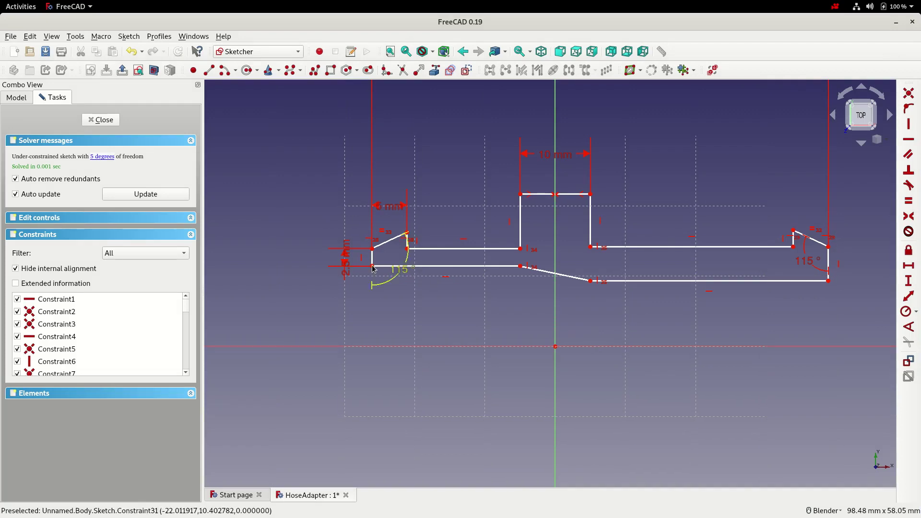
# Constrain the right end edge to equal the left end edge in length.
pyautogui.moveTo(374, 261); pyautogui.dragTo(798, 264)
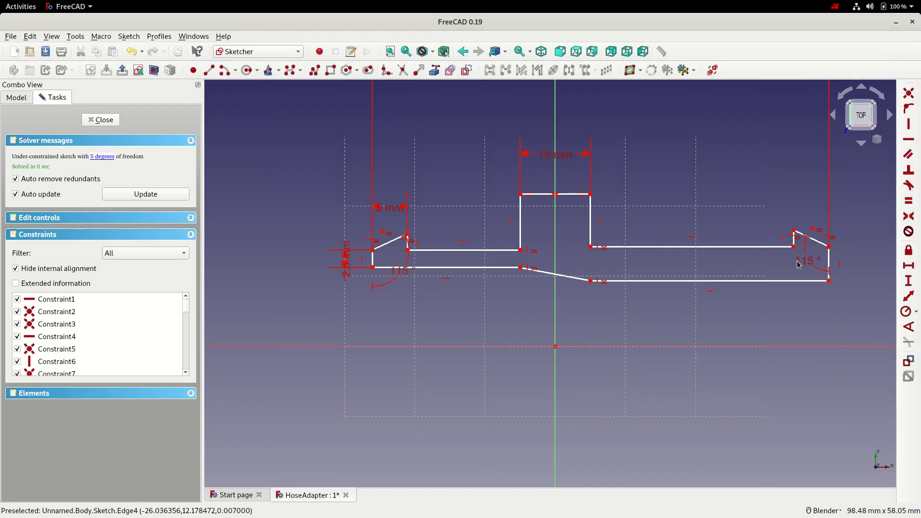
pyautogui.click(829, 262)
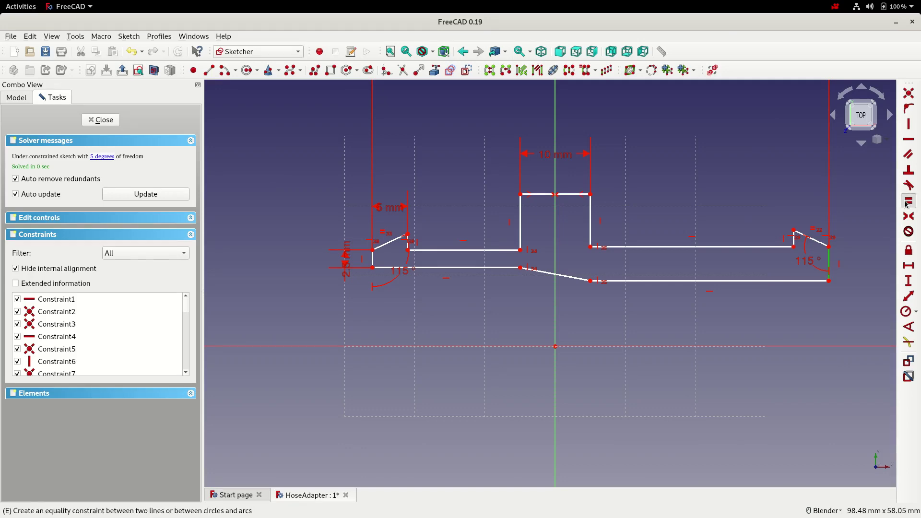
pyautogui.click(910, 201)
pyautogui.click(531, 290)
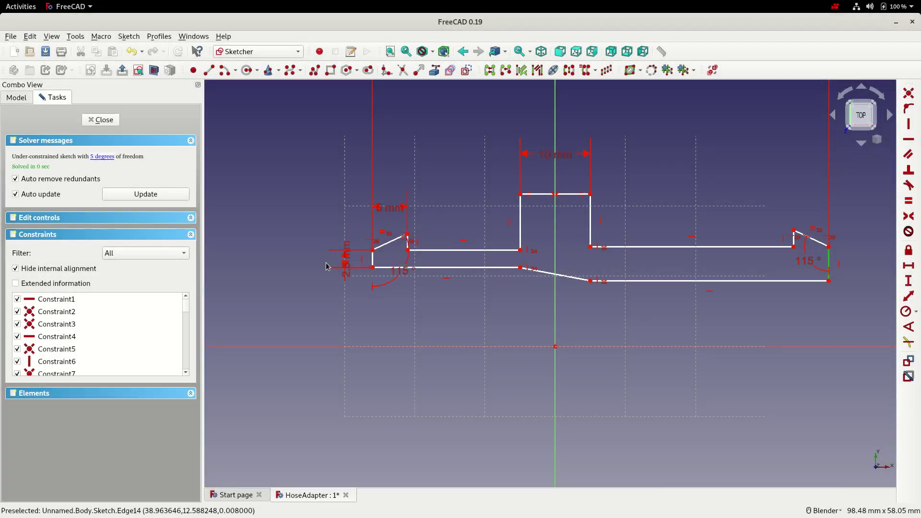
pyautogui.click(373, 260)
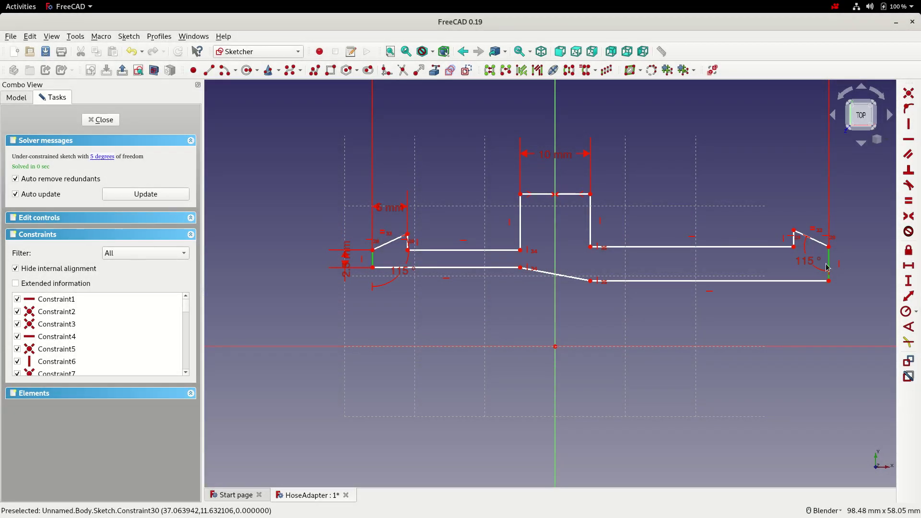
pyautogui.click(909, 201)
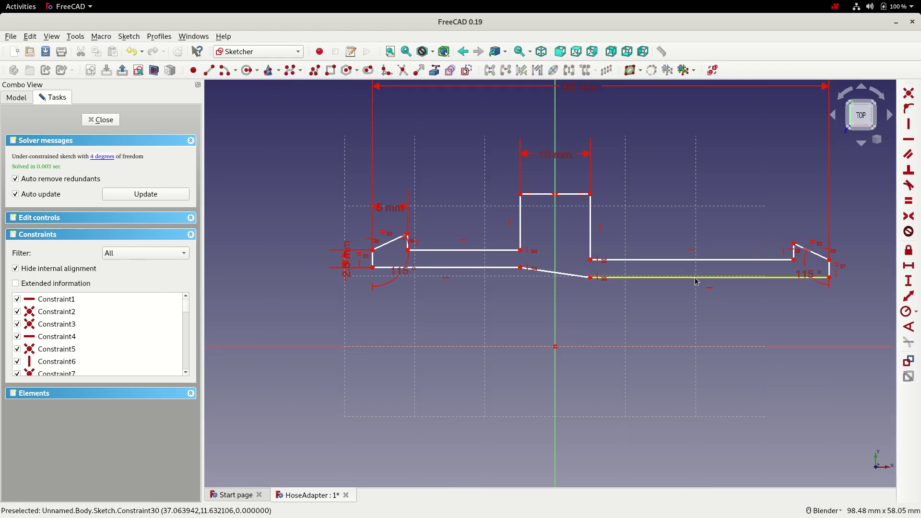
# Make the two outer edges beside the collar equal in length, and raise the right bore edge level with the left.
pyautogui.moveTo(699, 278)
pyautogui.mouseDown()
pyautogui.moveTo(699, 249)
pyautogui.moveTo(692, 280)
pyautogui.moveTo(647, 274)
pyautogui.moveTo(686, 275)
pyautogui.moveTo(672, 274)
pyautogui.moveTo(666, 255)
pyautogui.mouseUp()
pyautogui.click(666, 255)
pyautogui.click(476, 250)
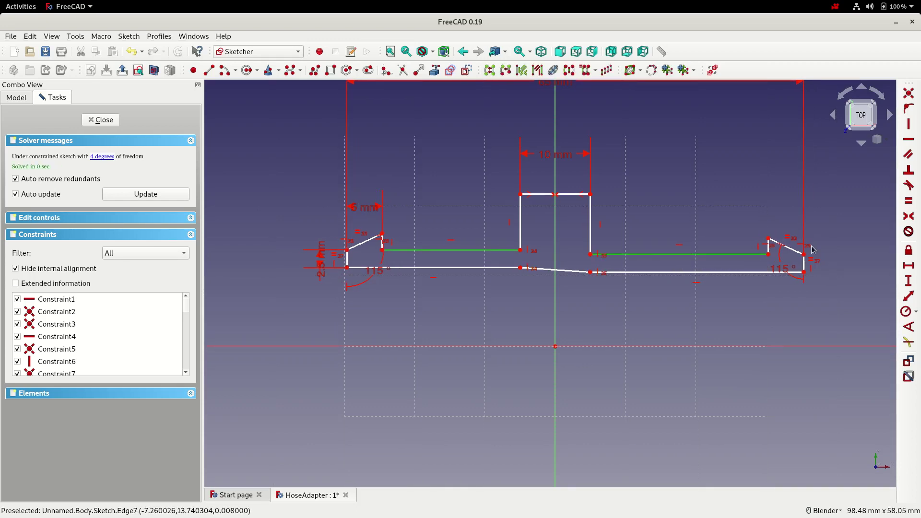
pyautogui.click(908, 201)
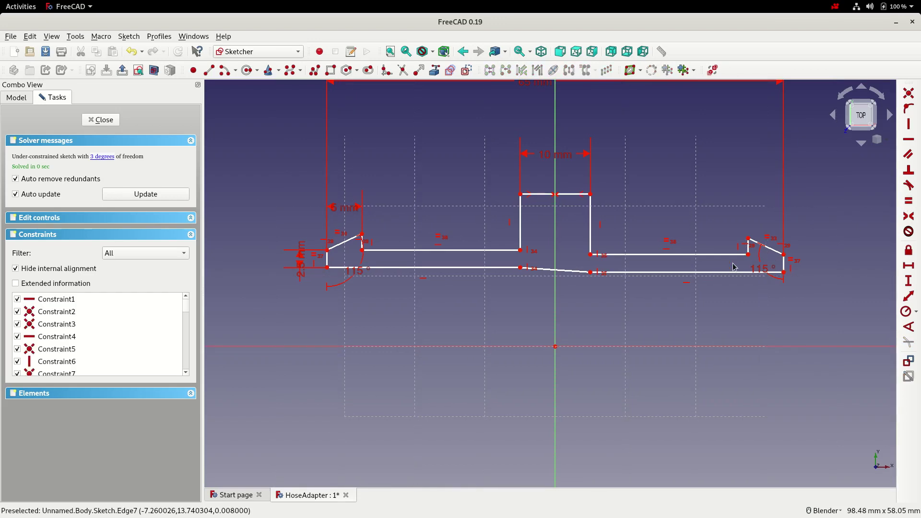
pyautogui.moveTo(688, 277)
pyautogui.mouseDown()
pyautogui.moveTo(628, 272)
pyautogui.moveTo(665, 270)
pyautogui.moveTo(654, 281)
pyautogui.moveTo(661, 288)
pyautogui.moveTo(666, 248)
pyautogui.moveTo(670, 280)
pyautogui.moveTo(672, 269)
pyautogui.mouseUp()
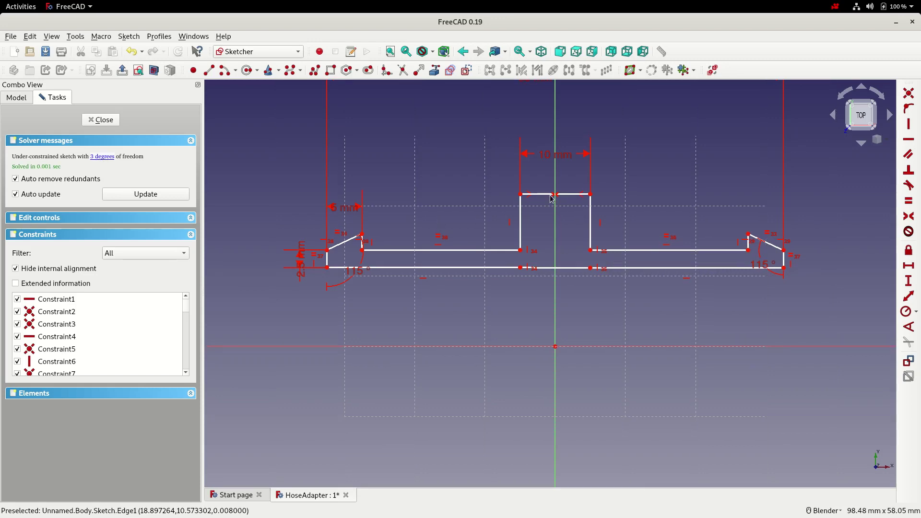
# Set the height of the collar's left side to 6 mm.
pyautogui.moveTo(550, 198); pyautogui.dragTo(545, 201)
pyautogui.click(521, 250)
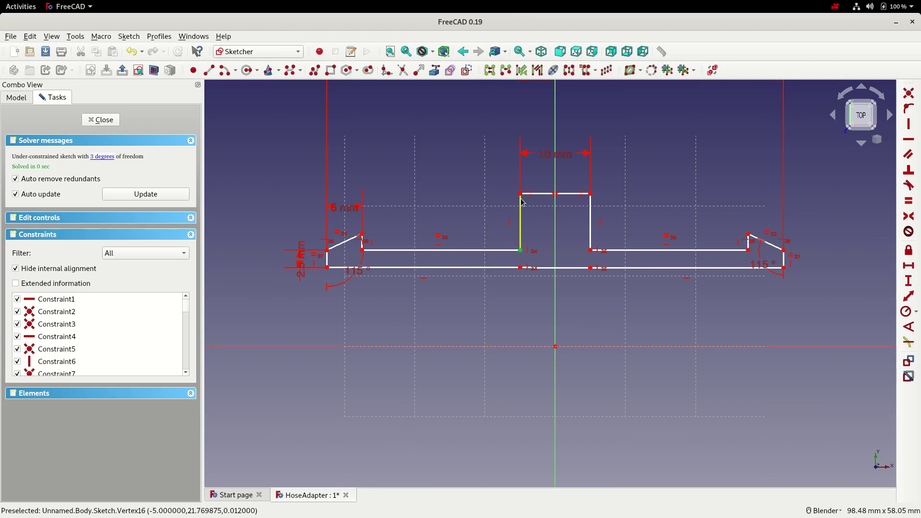
pyautogui.click(522, 218)
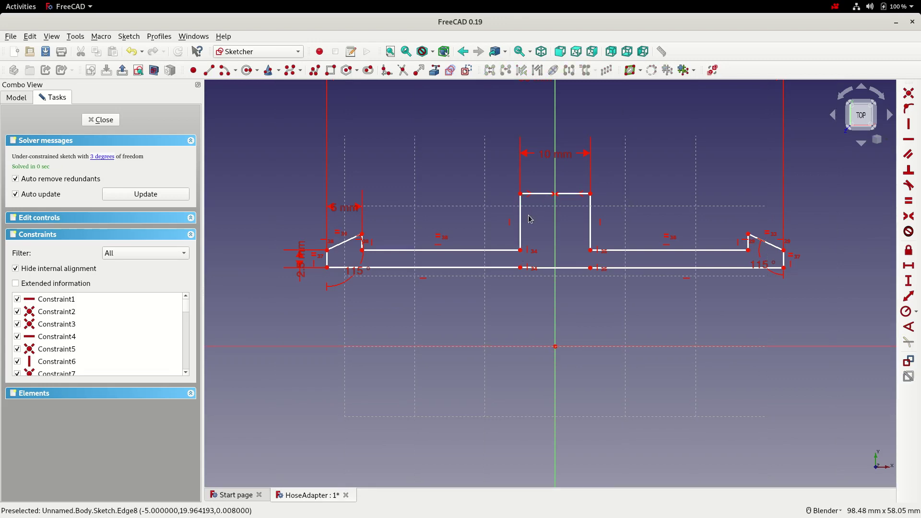
pyautogui.click(908, 280)
pyautogui.write('6')
pyautogui.press('Return')
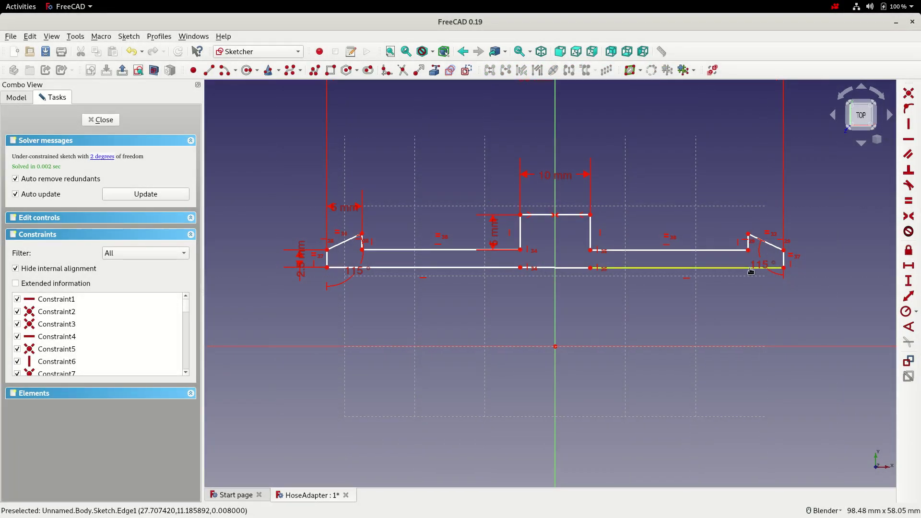
# Lower the right bore edge slightly and fix the left end's upper corner 12 mm above the horizontal axis.
pyautogui.moveTo(750, 271)
pyautogui.mouseDown()
pyautogui.moveTo(744, 242)
pyautogui.moveTo(735, 283)
pyautogui.mouseUp()
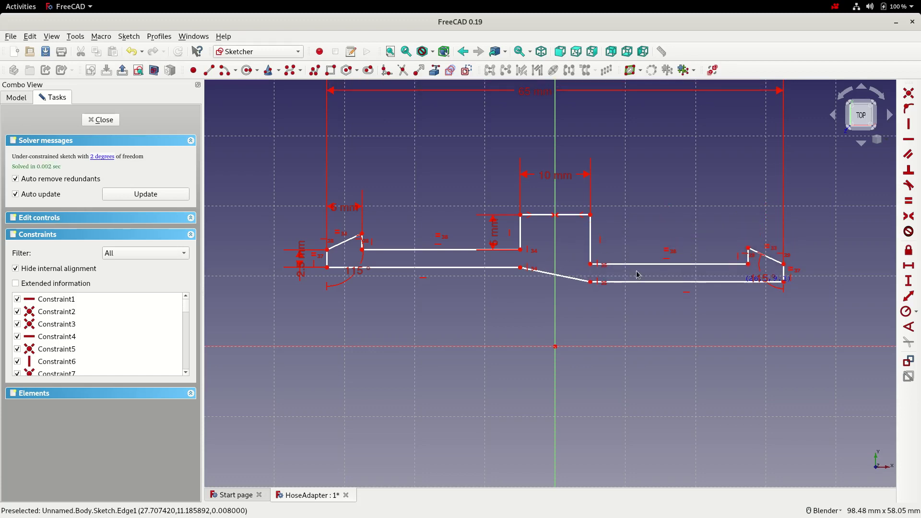
pyautogui.click(327, 267)
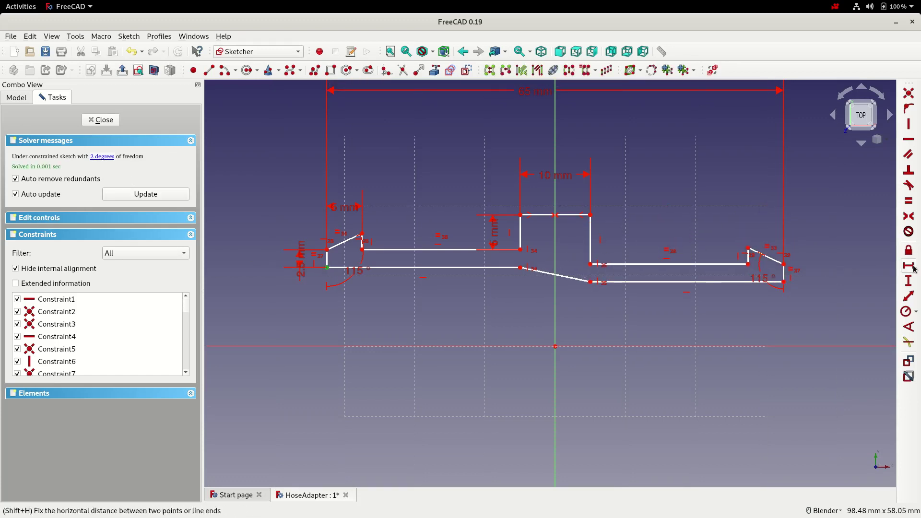
pyautogui.click(330, 303)
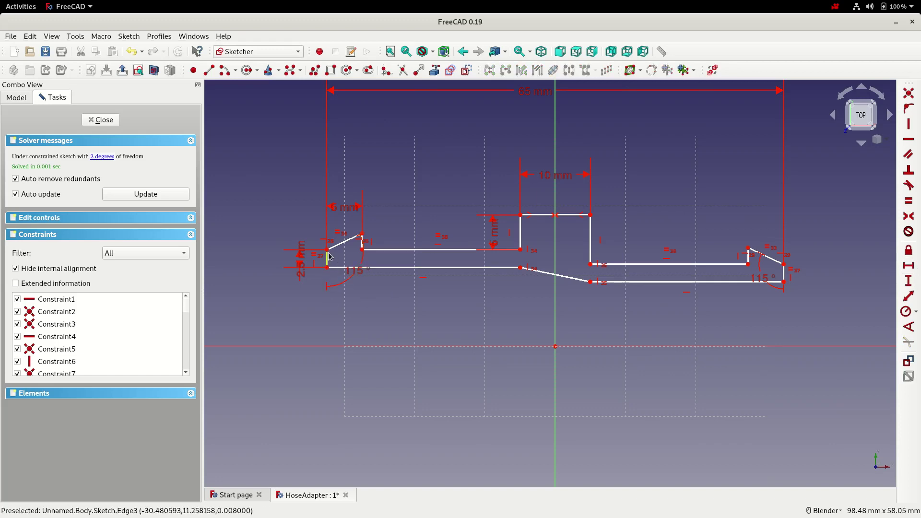
pyautogui.click(328, 252)
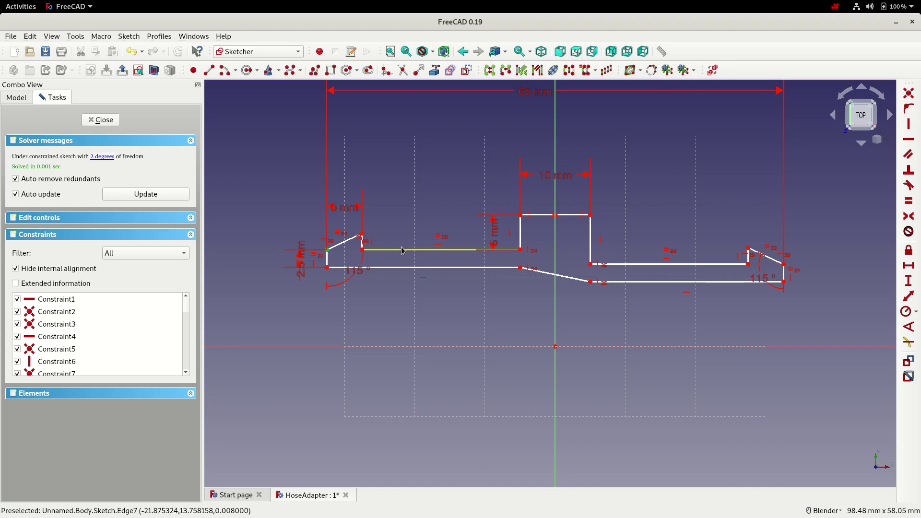
pyautogui.click(908, 281)
pyautogui.write('12')
pyautogui.press('Return')
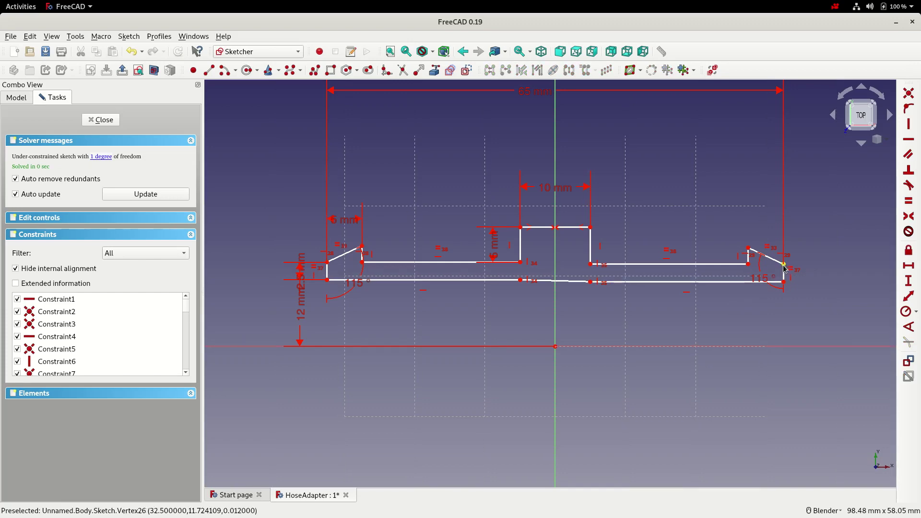
# Fix the right end's upper corner 8 mm above the horizontal axis, then finish the sketch and save the document.
pyautogui.click(784, 264)
pyautogui.click(909, 282)
pyautogui.write('8')
pyautogui.press('Return')
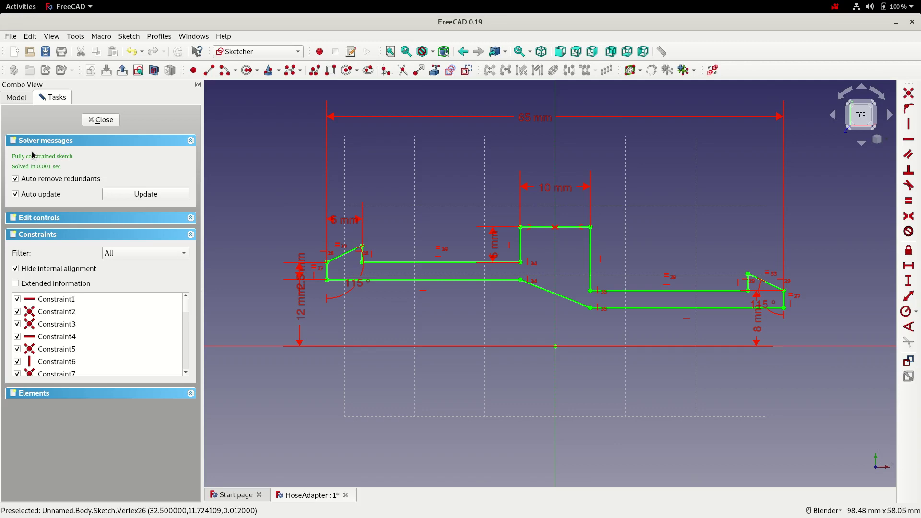
pyautogui.click(101, 120)
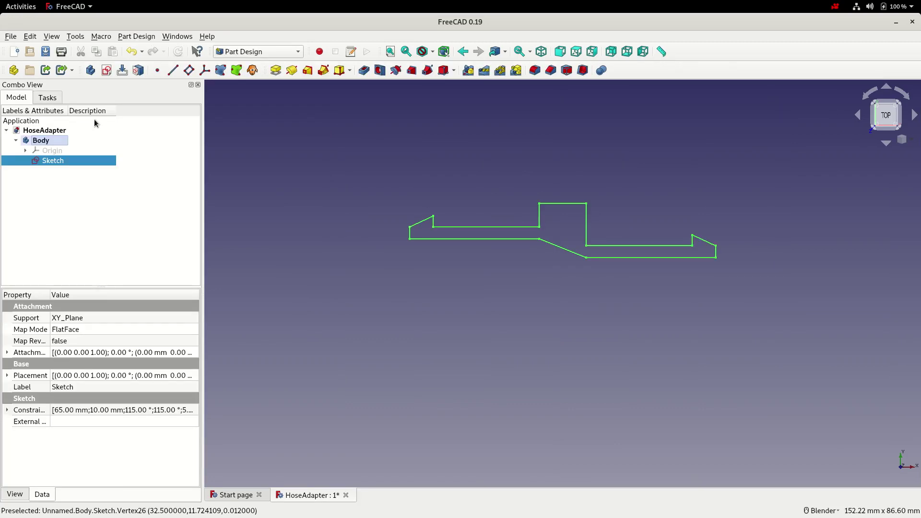
pyautogui.click(46, 51)
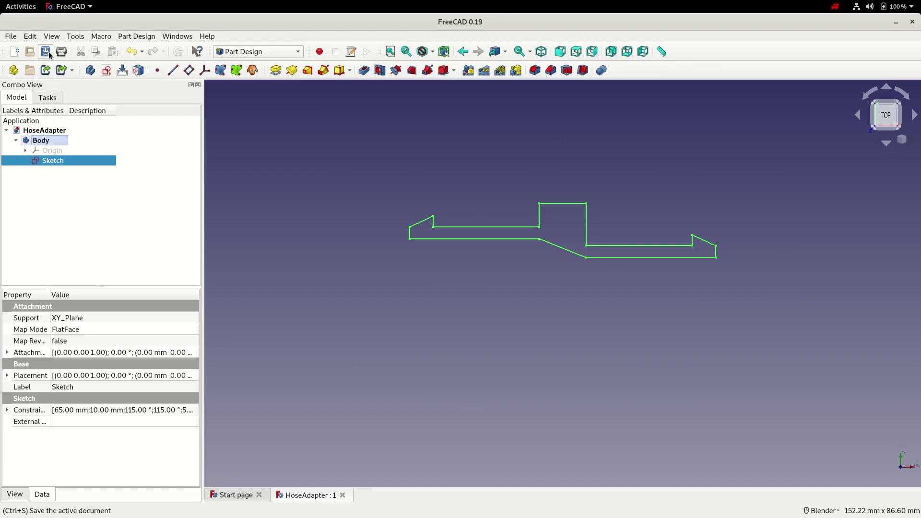
# Revolve the profile 360° around the base X axis and save the document.
pyautogui.click(292, 71)
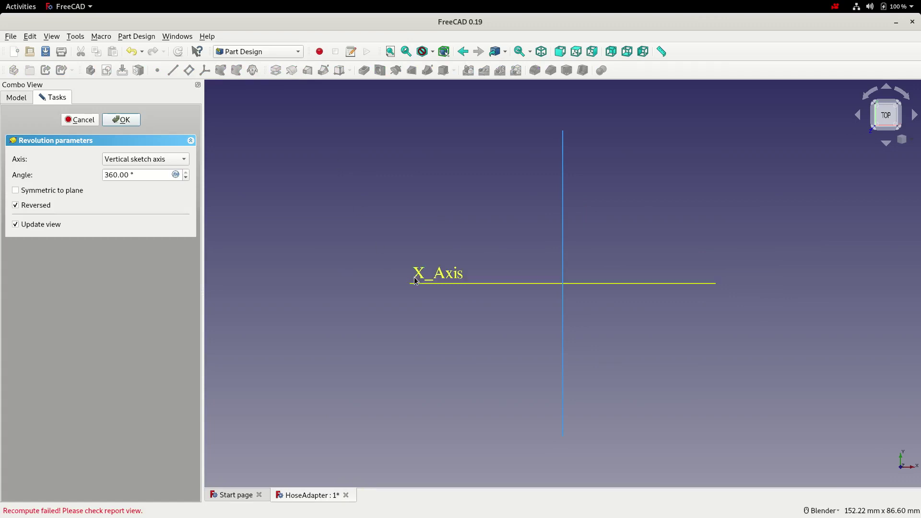
pyautogui.click(421, 283)
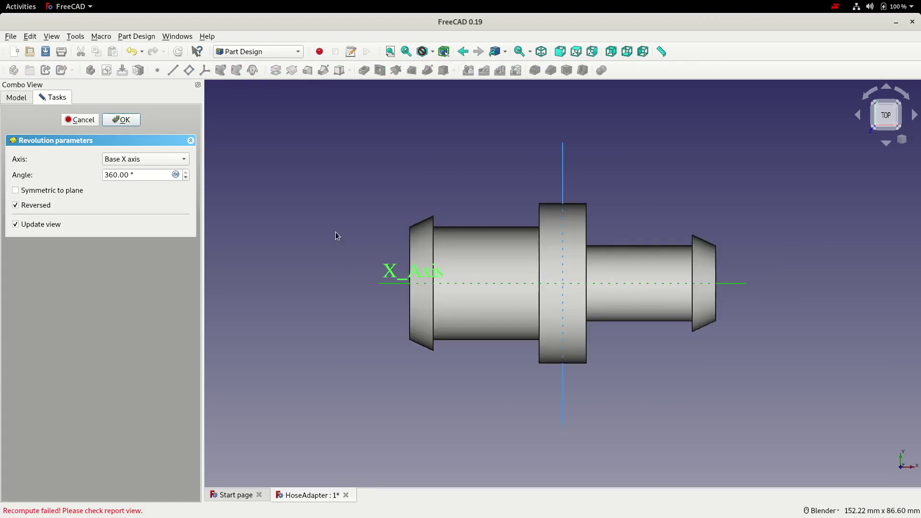
pyautogui.click(124, 120)
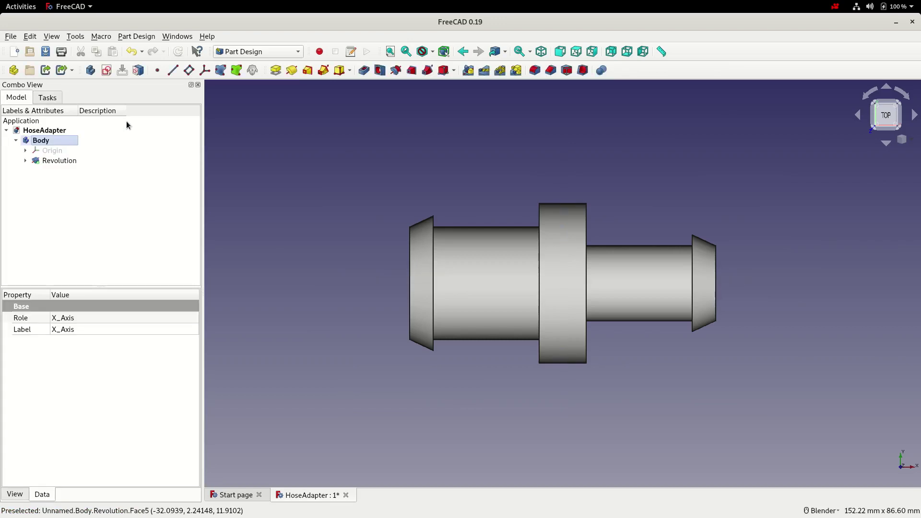
pyautogui.click(390, 50)
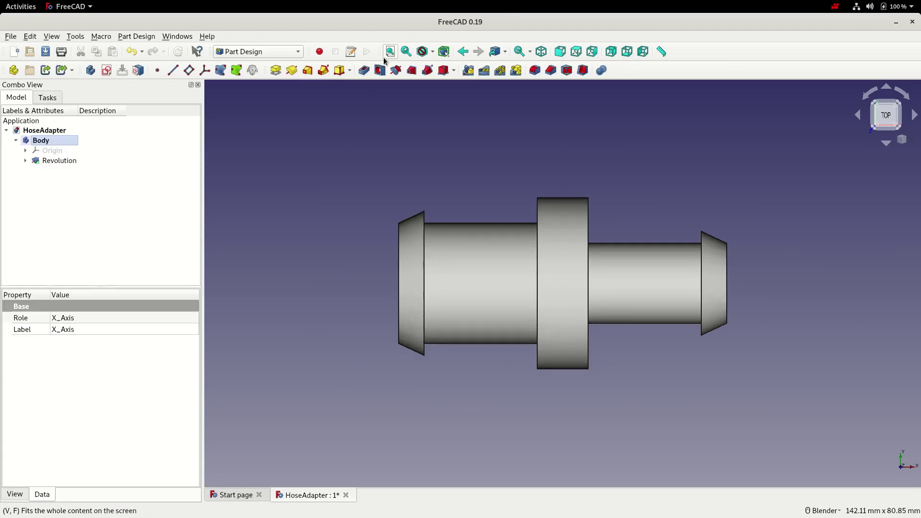
pyautogui.click(46, 52)
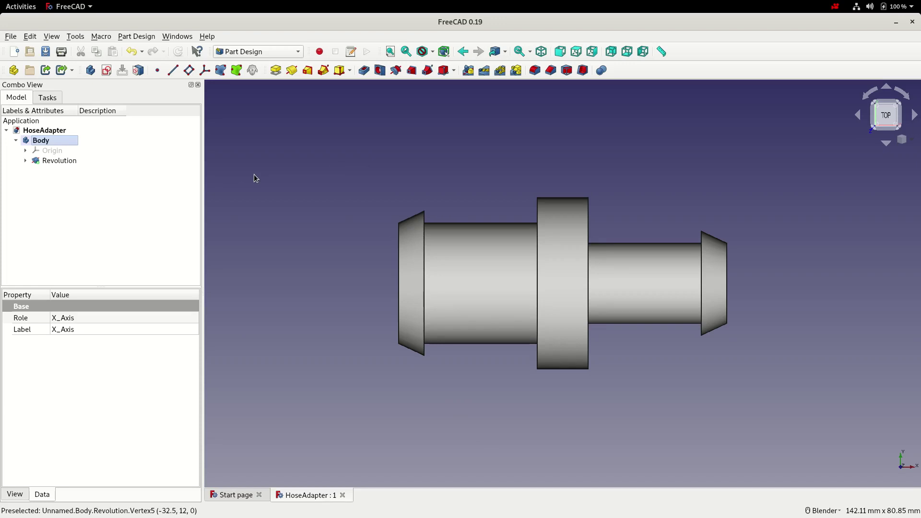
# In the revolution's sketch, move the right end's height dimension clear of the profile and set it to 10 mm.
pyautogui.click(24, 162)
pyautogui.doubleClick(60, 171)
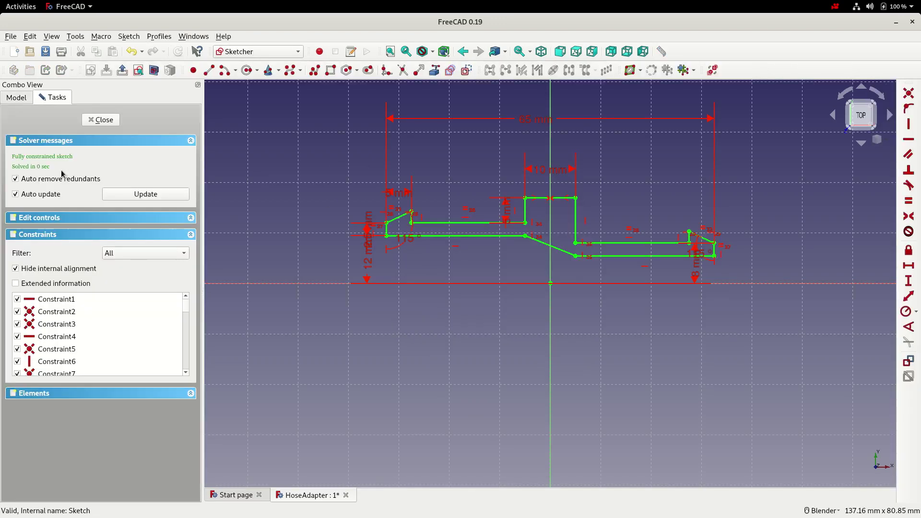
pyautogui.moveTo(694, 268); pyautogui.dragTo(767, 262)
pyautogui.doubleClick(768, 262)
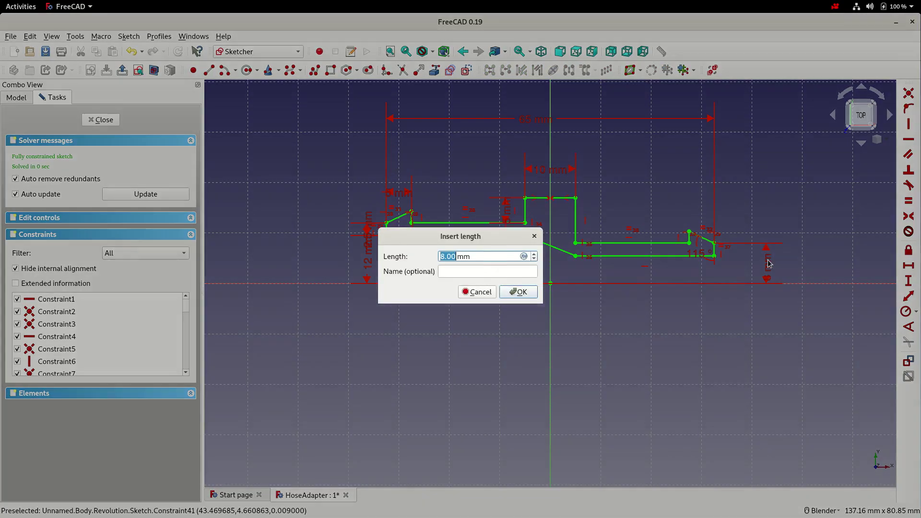
pyautogui.write('10')
pyautogui.press('Return')
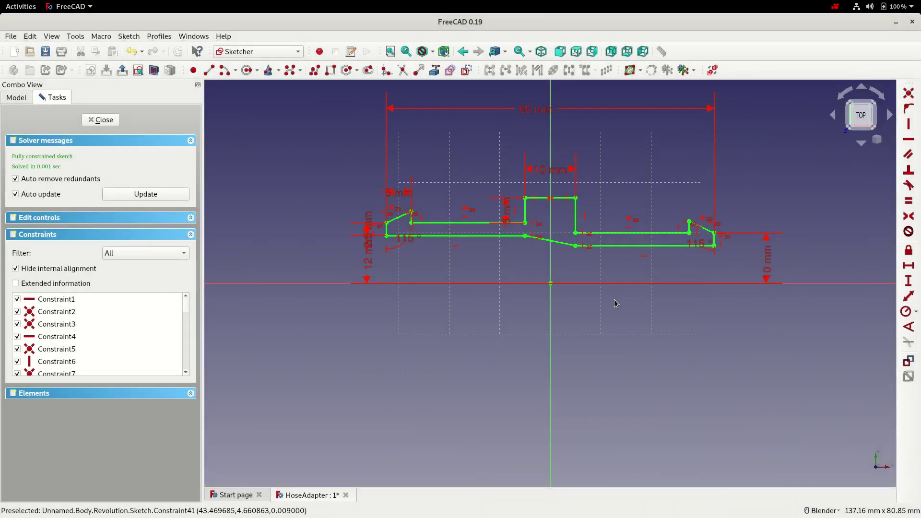
pyautogui.click(99, 120)
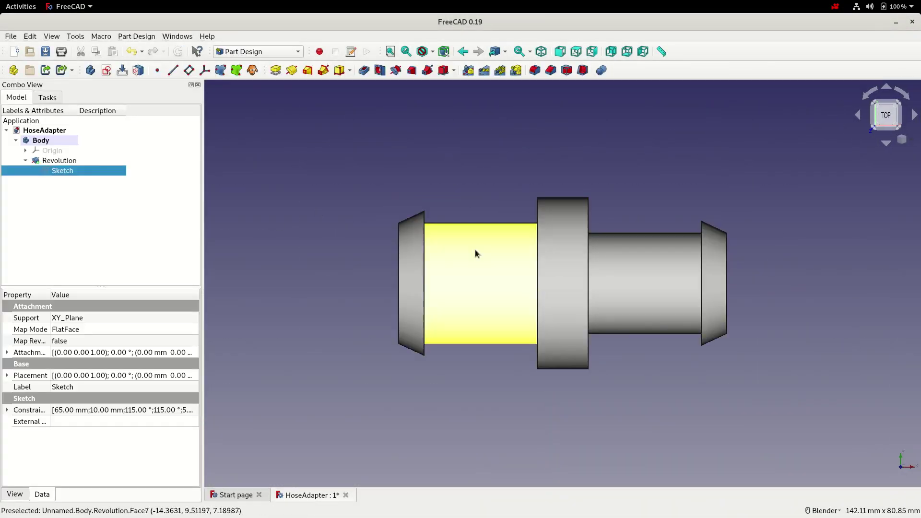
# In the revolution's sketch, move the 12 mm height dimension clear of the profile and name it Rad1.
pyautogui.moveTo(341, 259); pyautogui.dragTo(323, 252, button='middle')
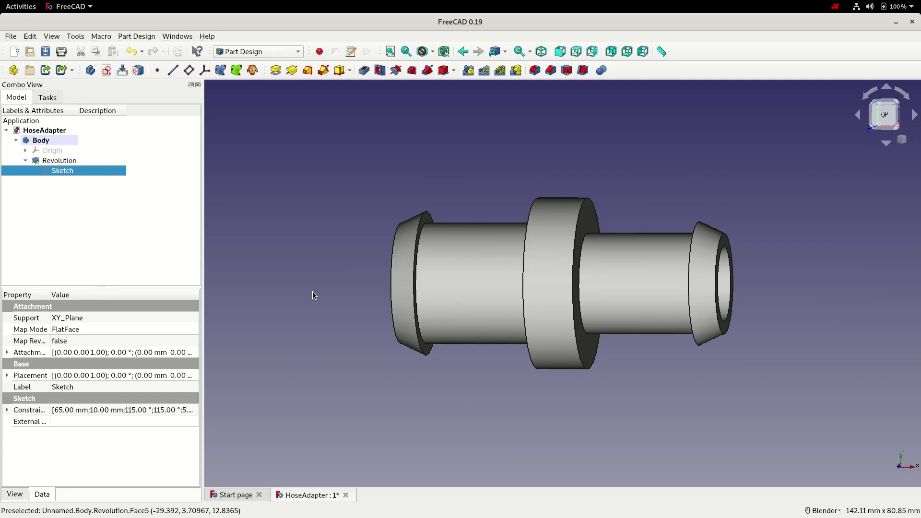
pyautogui.doubleClick(62, 170)
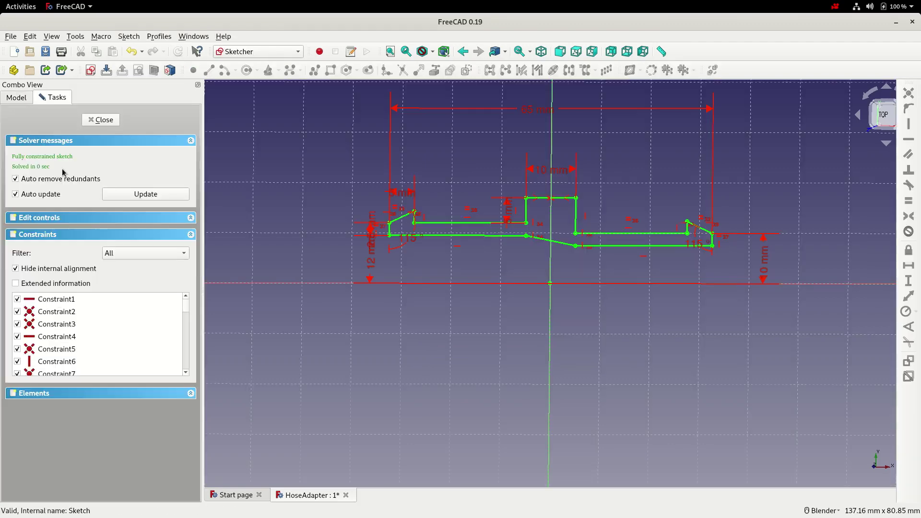
pyautogui.moveTo(367, 259); pyautogui.dragTo(330, 199)
pyautogui.doubleClick(329, 197)
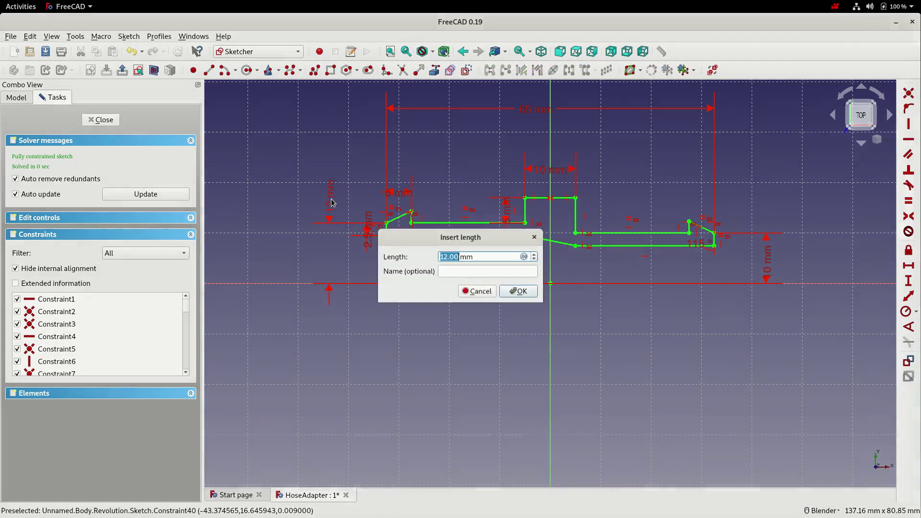
pyautogui.click(472, 272)
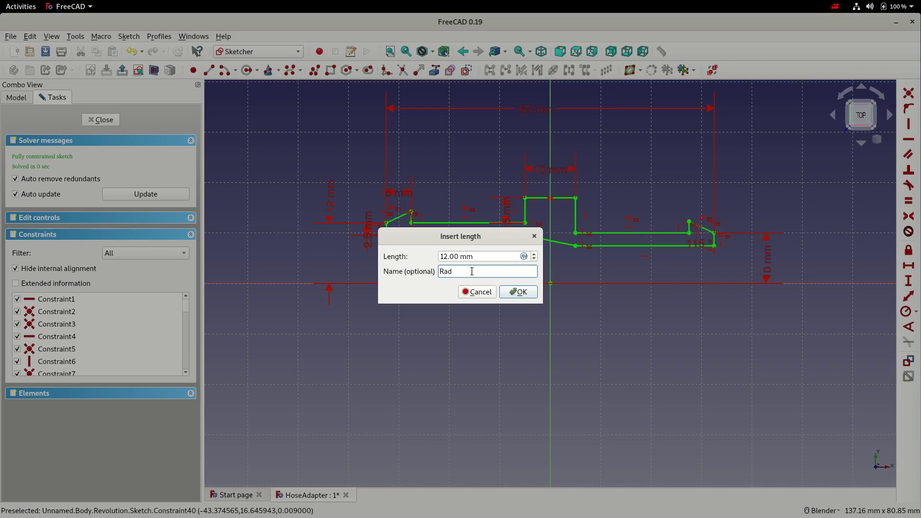
pyautogui.click(518, 292)
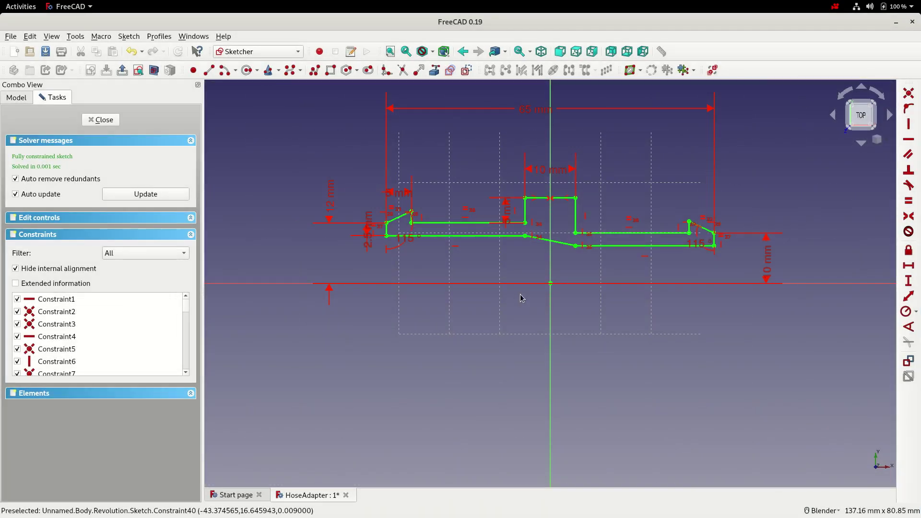
# Name the right end's height dimension Rad2, finish the sketch and save the document.
pyautogui.doubleClick(766, 264)
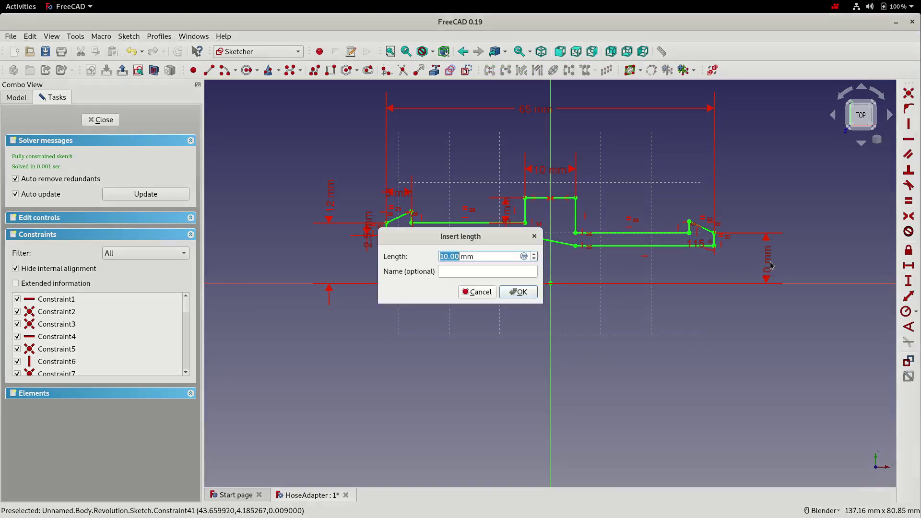
pyautogui.click(449, 271)
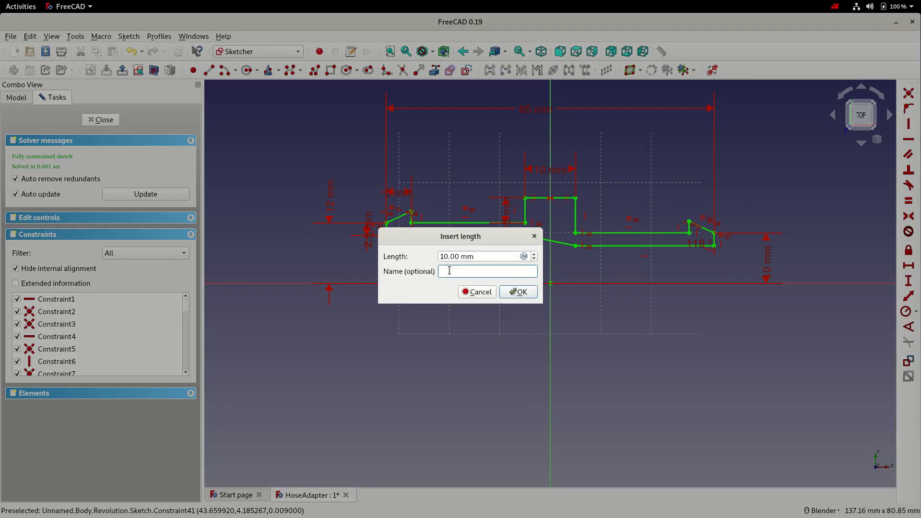
pyautogui.click(516, 292)
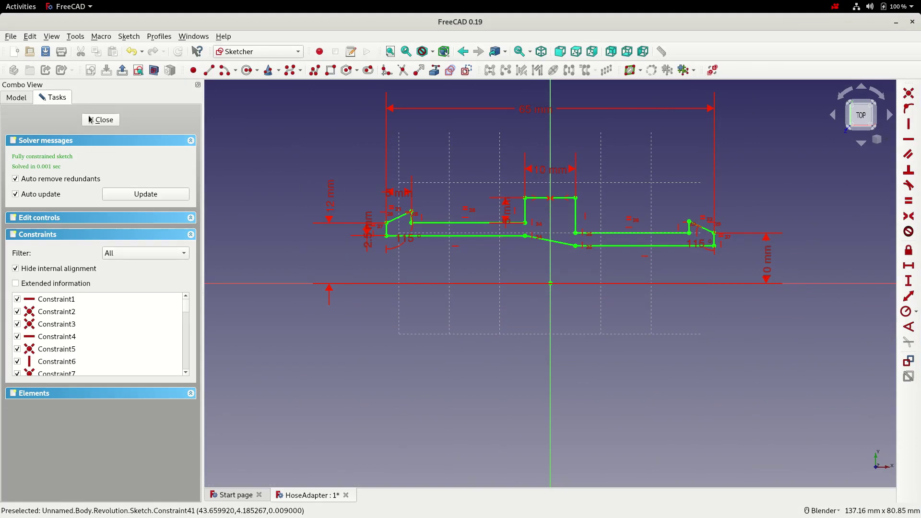
pyautogui.click(91, 119)
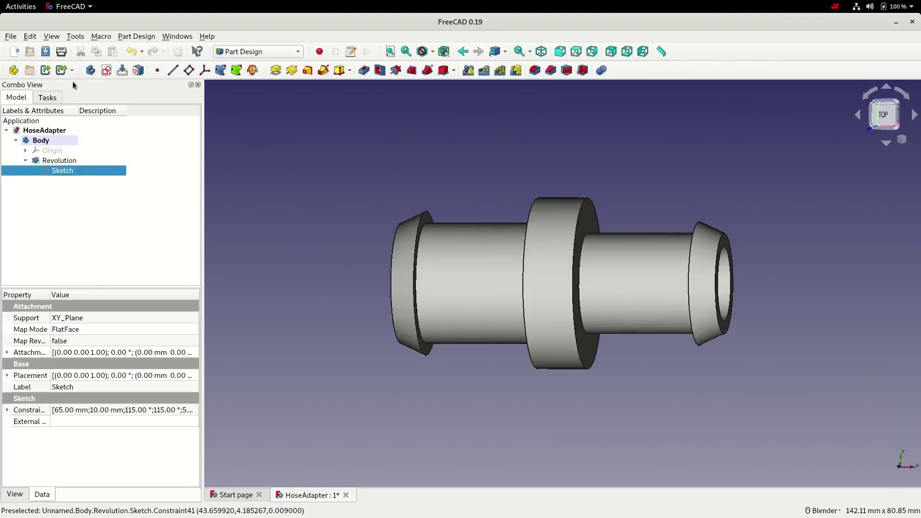
pyautogui.click(45, 52)
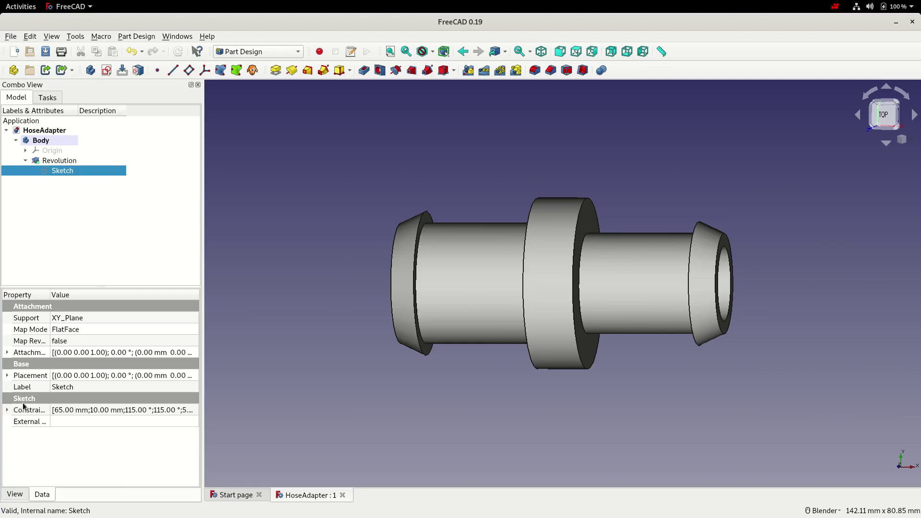
# Expand the sketch's constraints in its properties and set Rad2 to 8 mm.
pyautogui.click(7, 410)
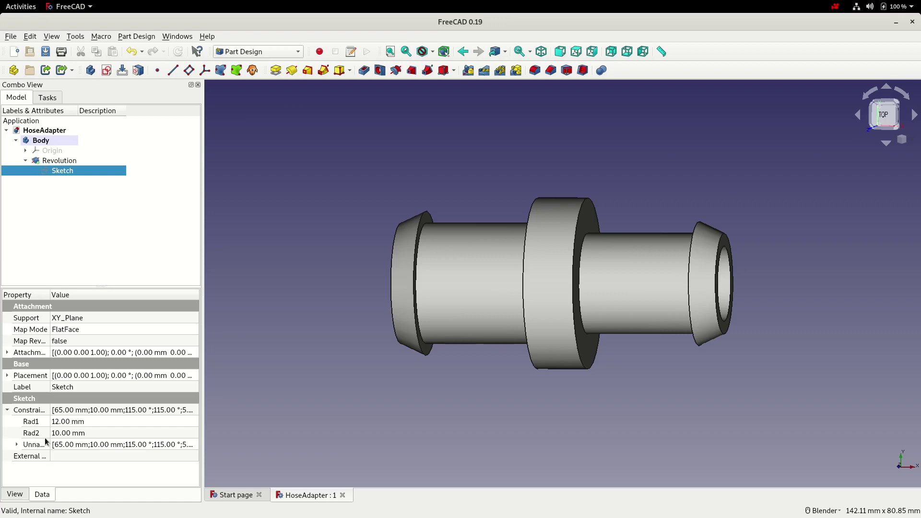
pyautogui.click(63, 432)
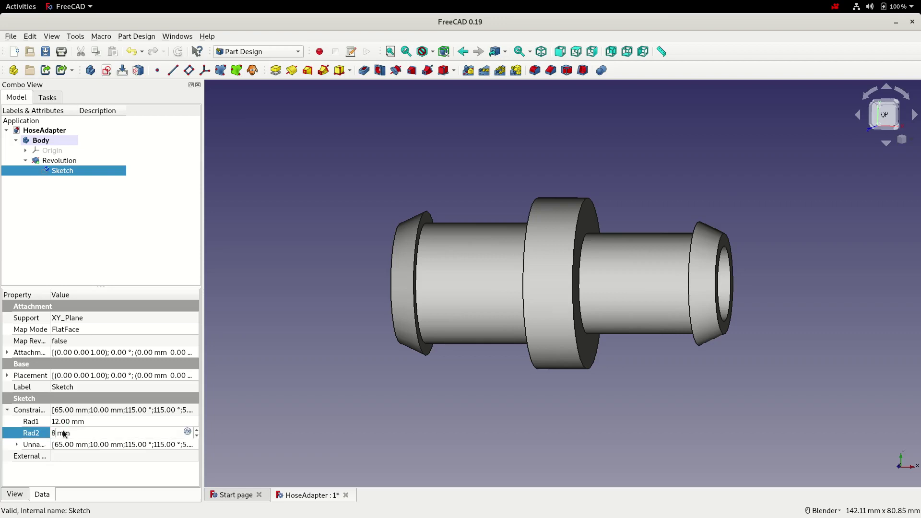
pyautogui.hotkey('ctrl', 'r')
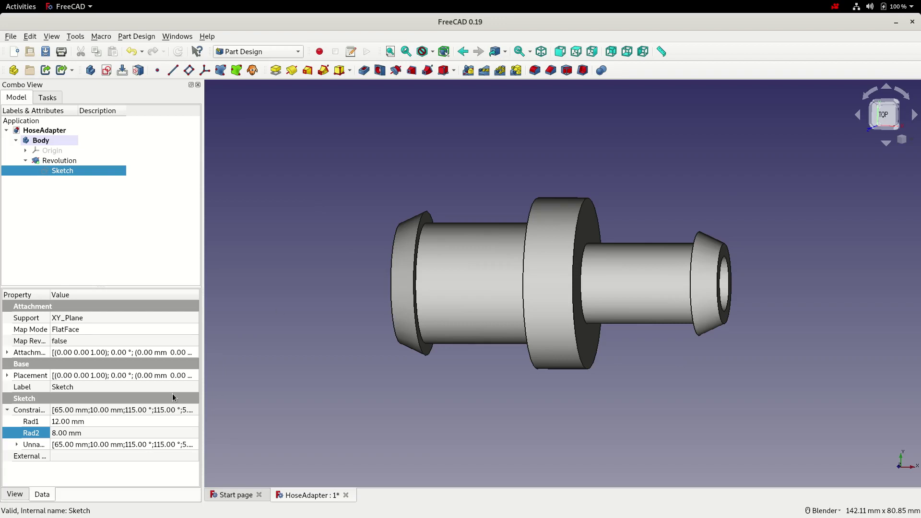
# Set the sketch's Rad2 constraint to 15 mm.
pyautogui.click(67, 433)
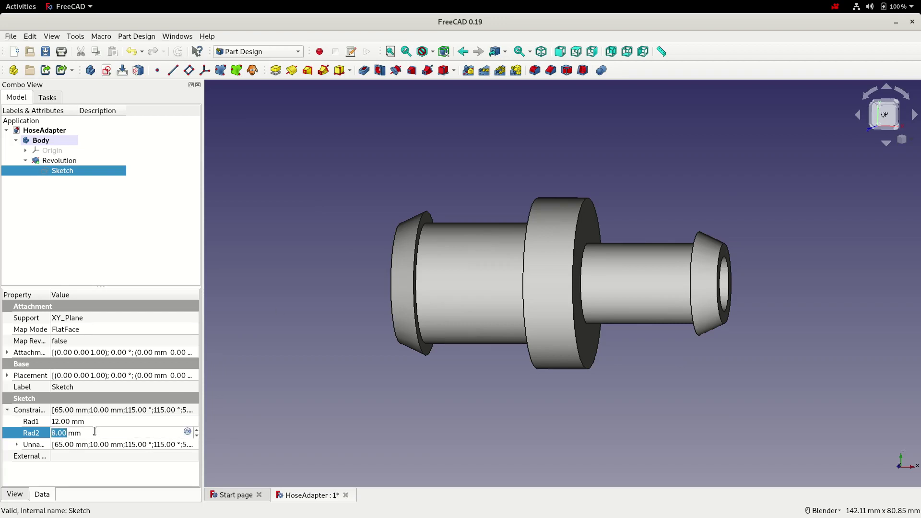
pyautogui.write('15')
pyautogui.press('Return')
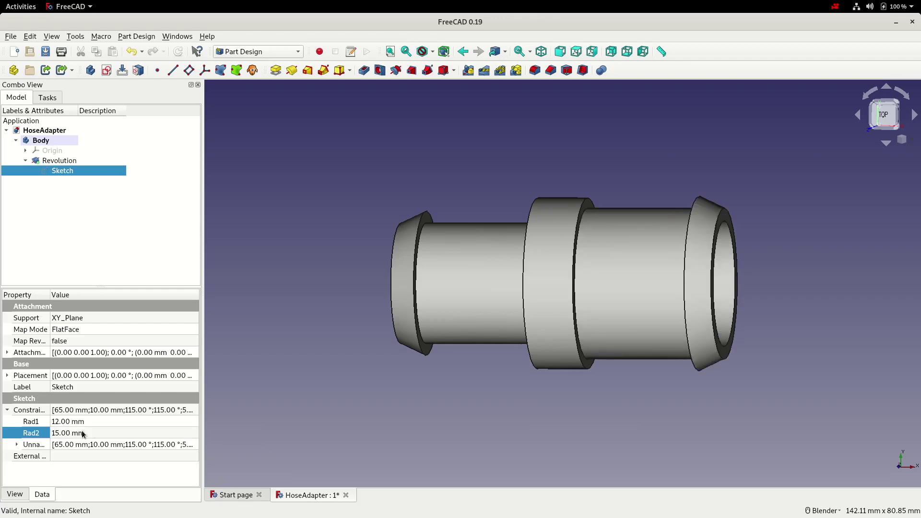
# Set the sketch's Rad2 constraint to 20 mm and reopen the sketch for editing.
pyautogui.click(65, 433)
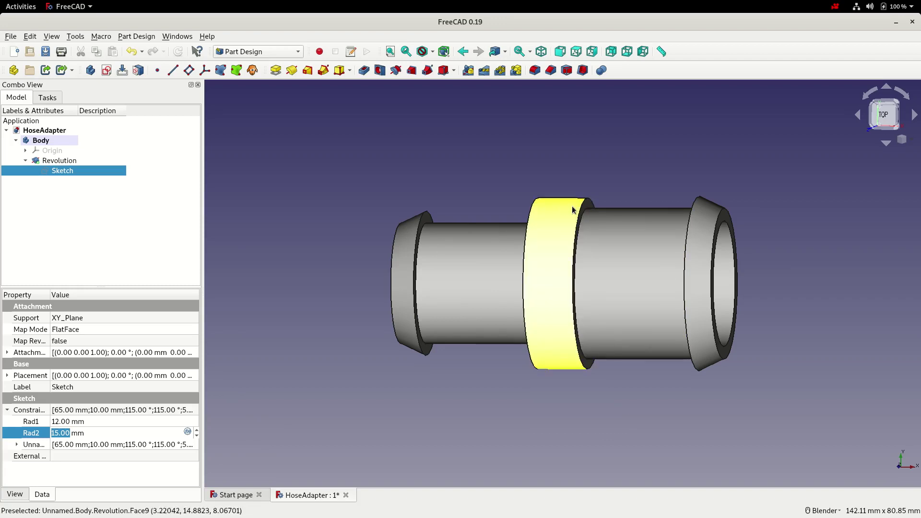
pyautogui.click(60, 433)
pyautogui.tripleClick(61, 433)
pyautogui.write('20')
pyautogui.press('Return')
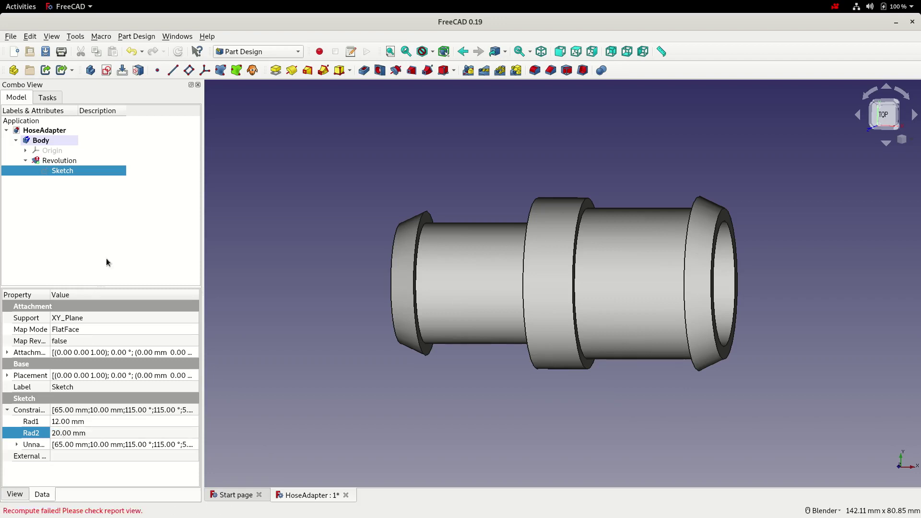
pyautogui.doubleClick(60, 171)
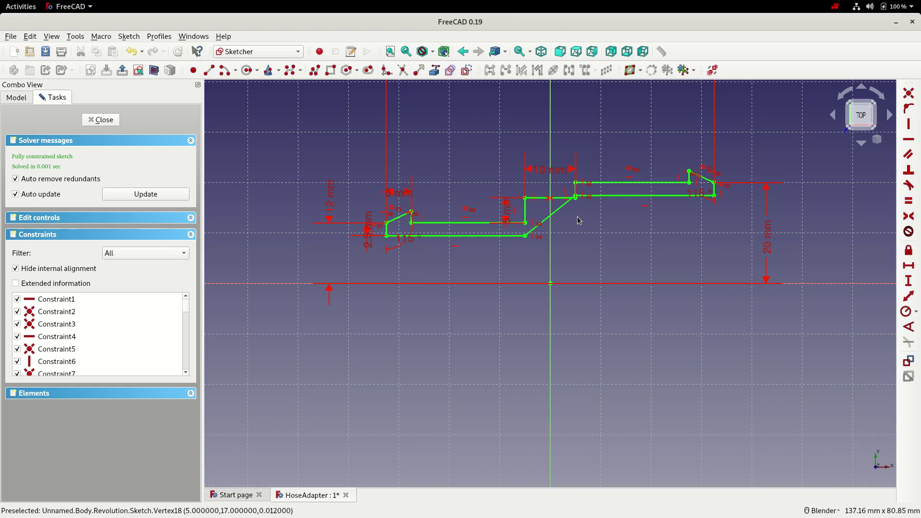
# Set the Rad2 height dimension at the profile's right end to 15 mm in the sketch.
pyautogui.doubleClick(766, 243)
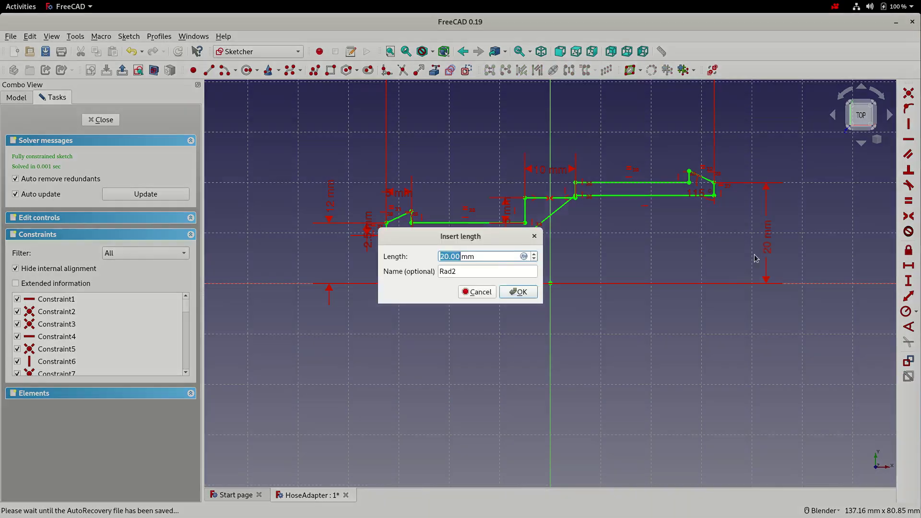
pyautogui.write('15')
pyautogui.press('Return')
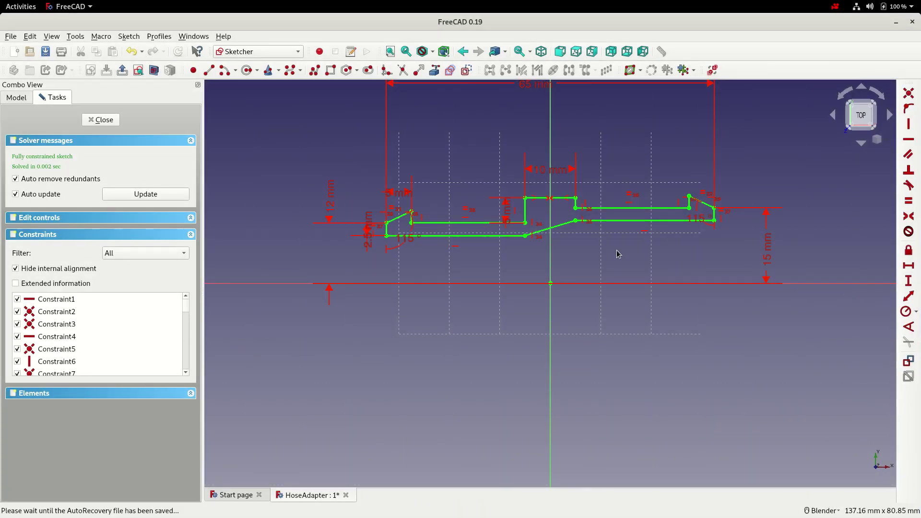
# Move aside and delete the vertical dimension between the collar's top edge and the left hose section.
pyautogui.moveTo(507, 211)
pyautogui.mouseDown()
pyautogui.moveTo(469, 165)
pyautogui.moveTo(483, 157)
pyautogui.mouseUp()
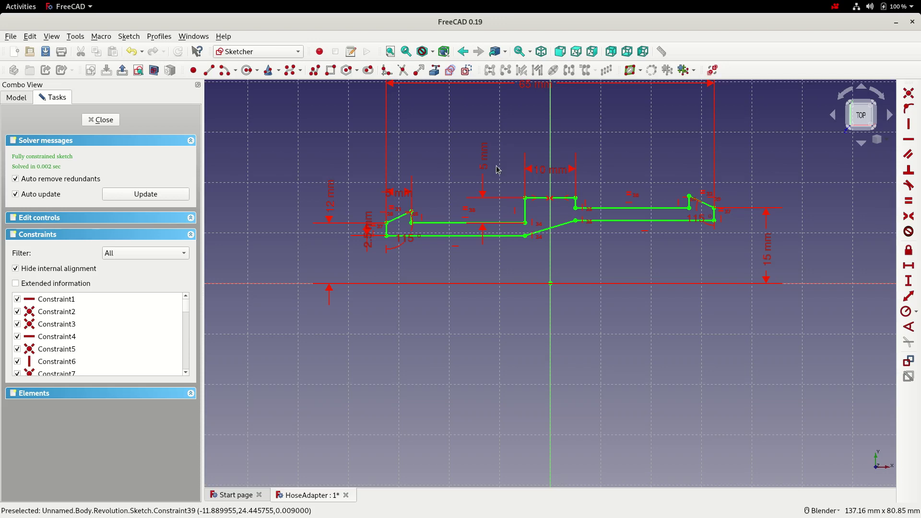
pyautogui.click(485, 168)
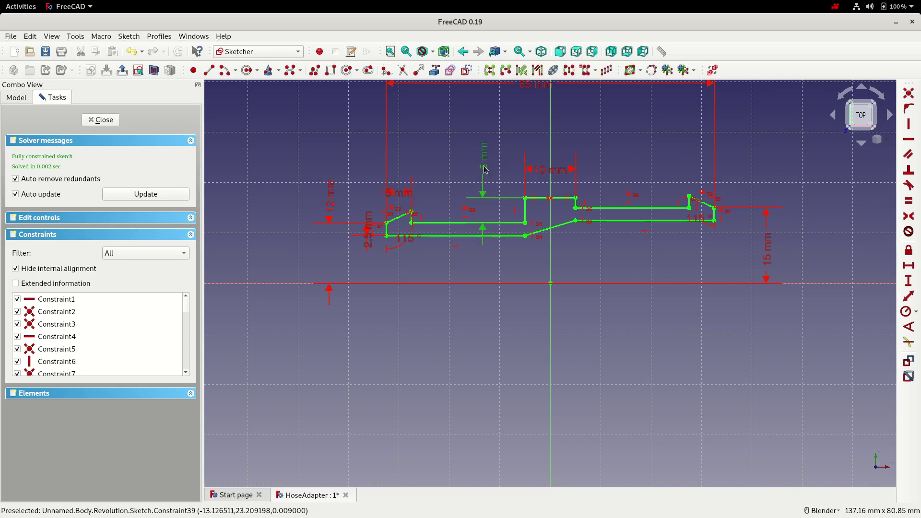
pyautogui.press('Delete')
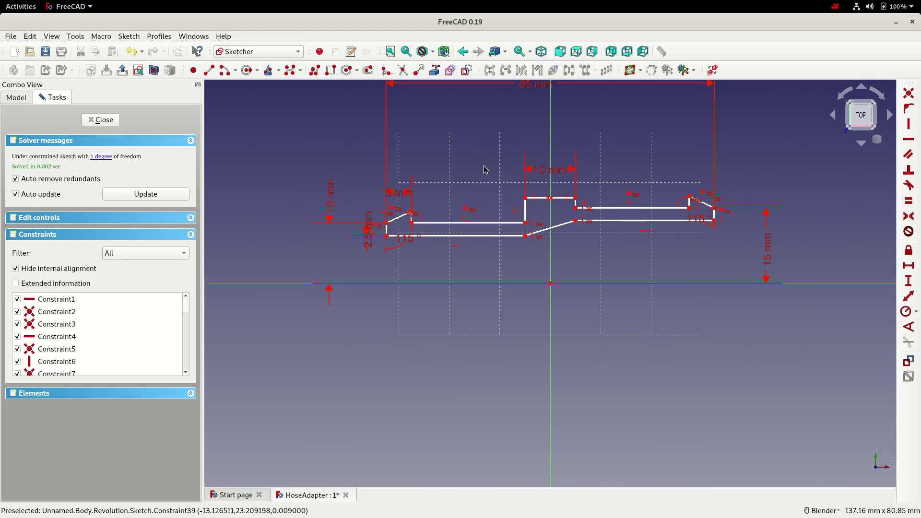
# Add a vertical distance from the origin to the collar's upper right corner and draft its formula as condition ? true : false.
pyautogui.click(576, 199)
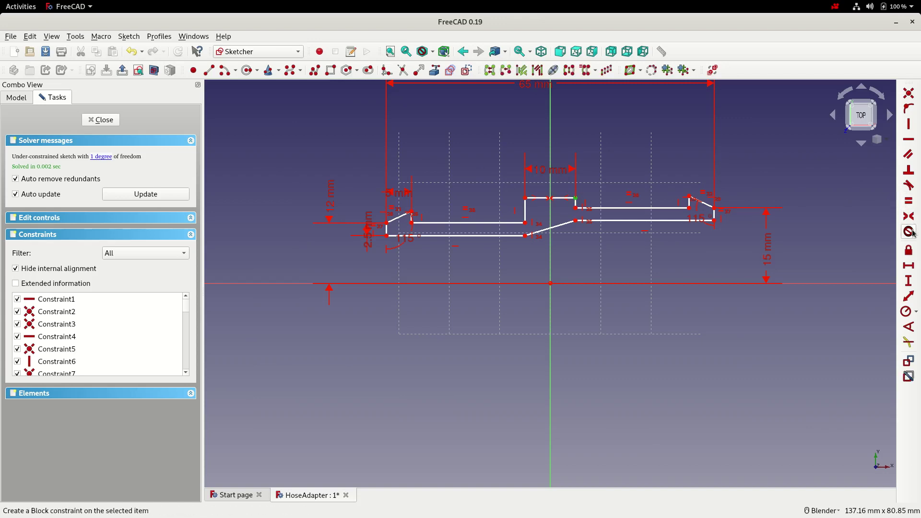
pyautogui.click(909, 280)
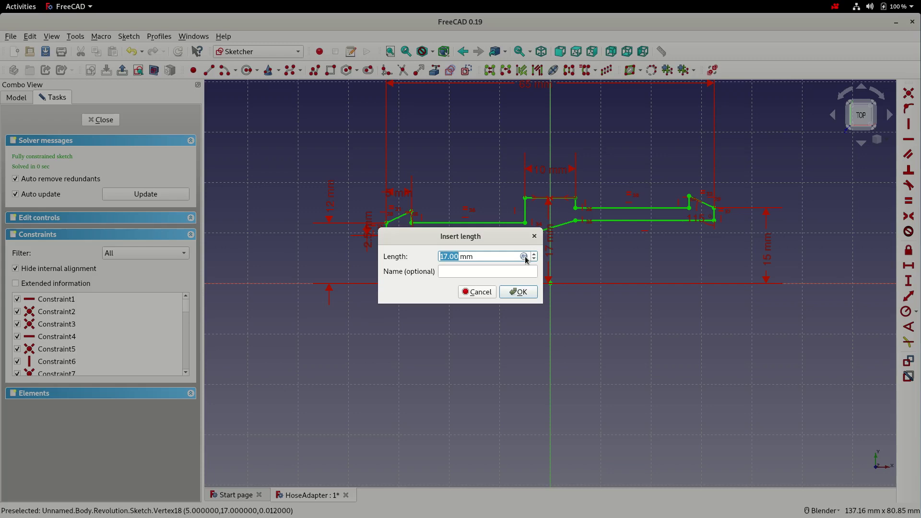
pyautogui.click(524, 257)
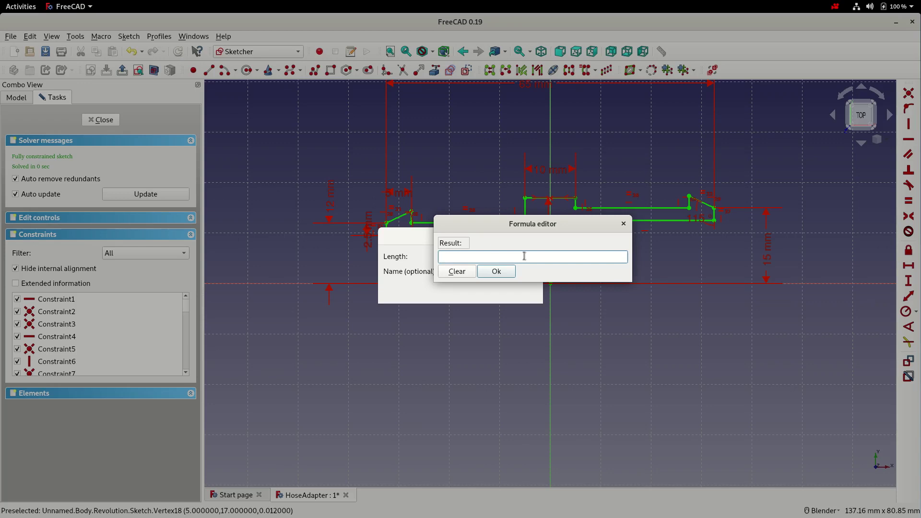
pyautogui.write('cond')
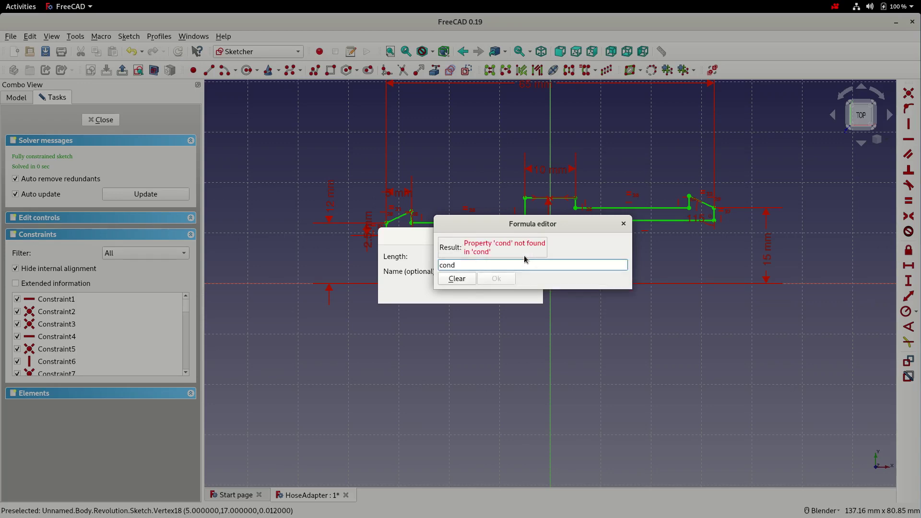
pyautogui.write('ition ?')
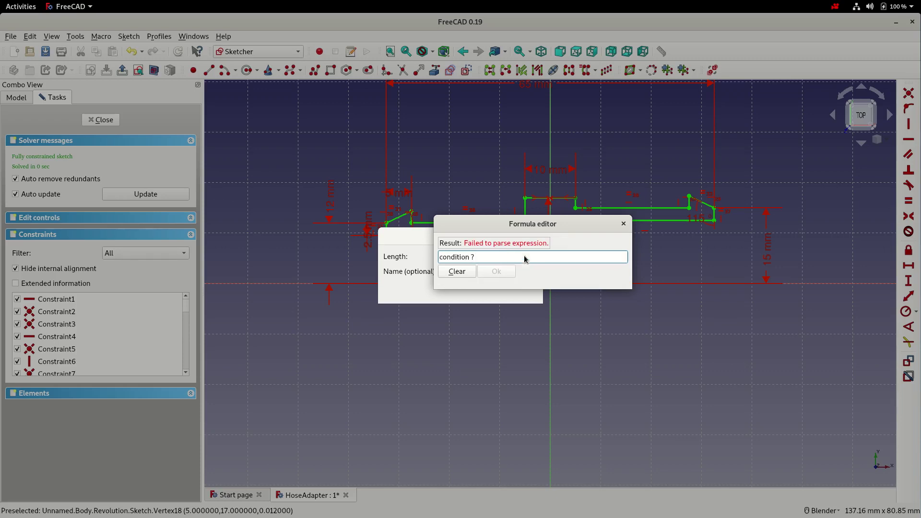
pyautogui.write(' true : false')
# Replace the condition placeholder in the formula with Constraints.Rad1 > Constraints.Rad2.
pyautogui.moveTo(471, 257); pyautogui.dragTo(433, 267)
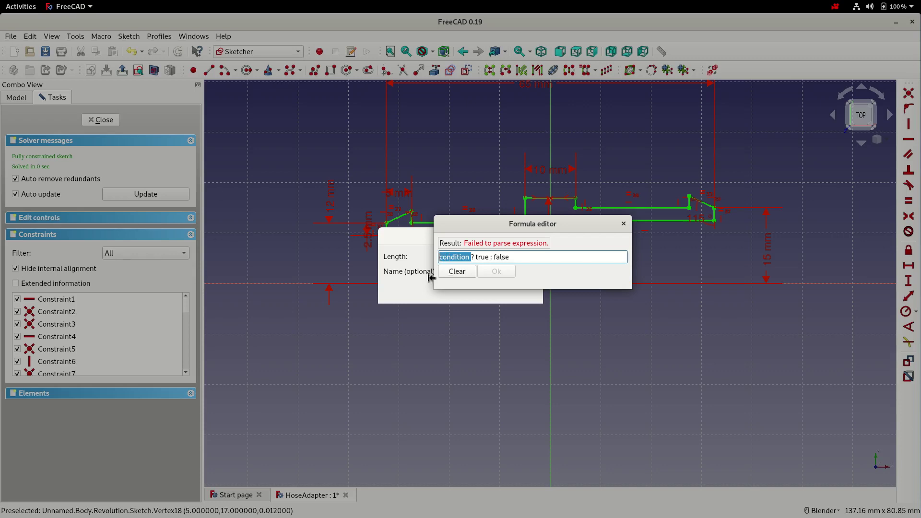
pyautogui.write('Con')
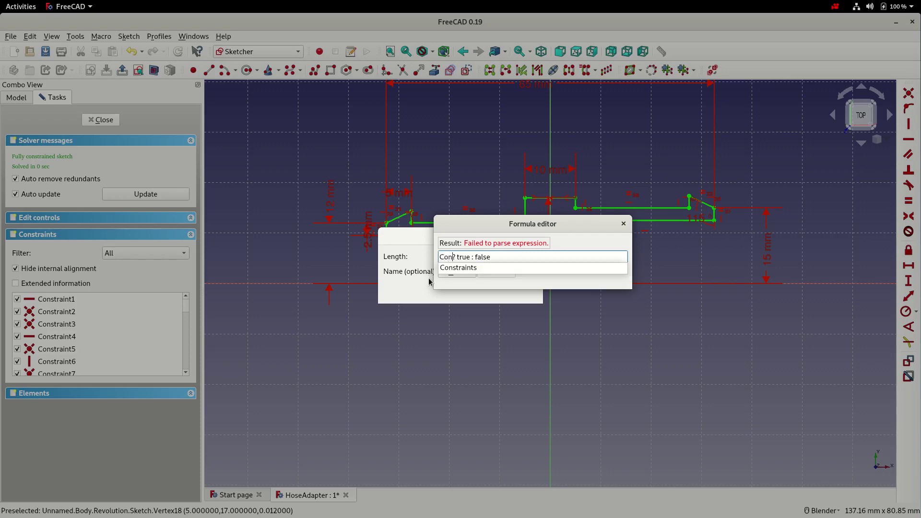
pyautogui.press('Down')
pyautogui.write('.')
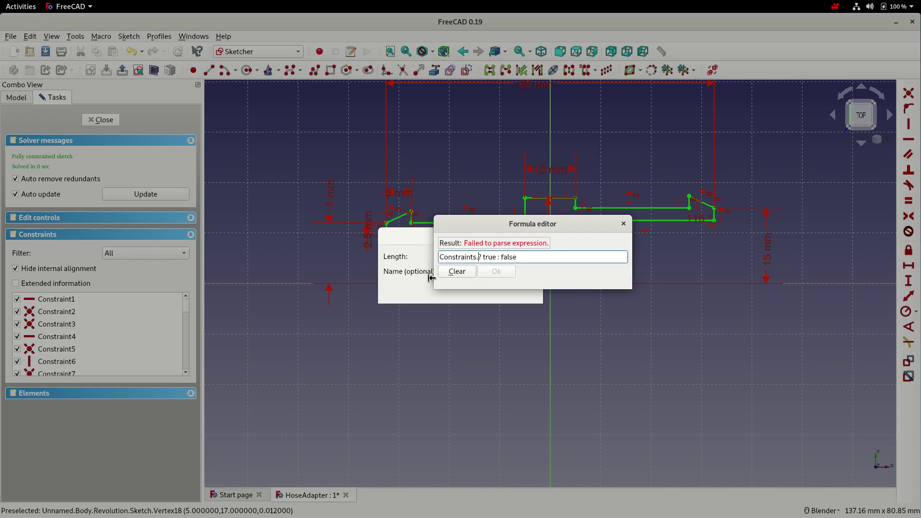
pyautogui.write('Rad1 > Con')
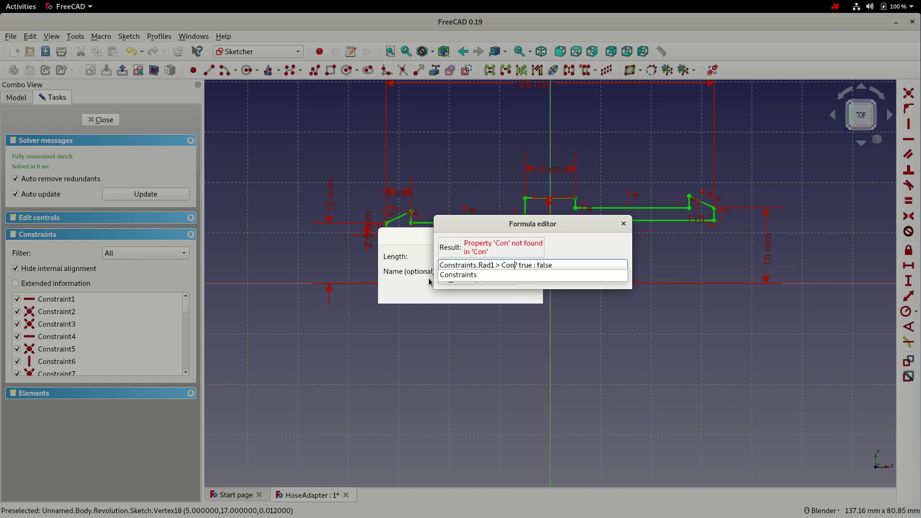
pyautogui.press('Down')
pyautogui.write('.Rad')
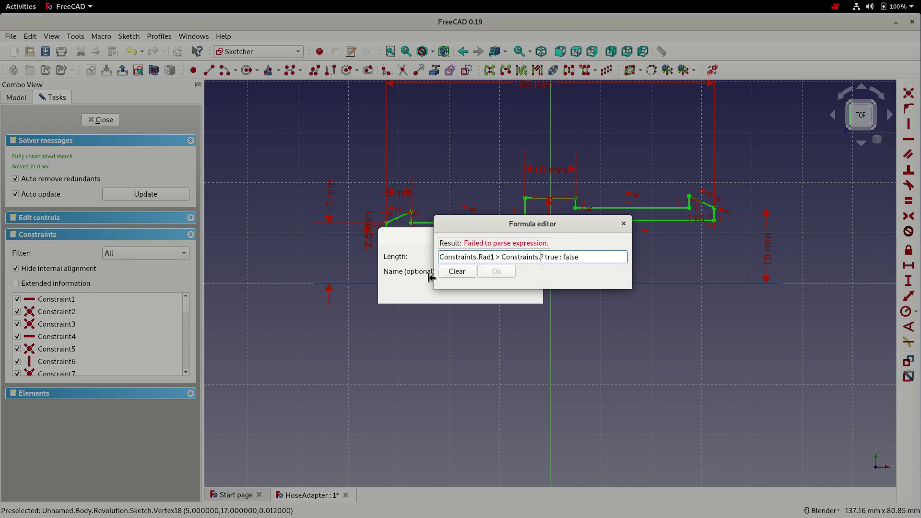
pyautogui.write('2')
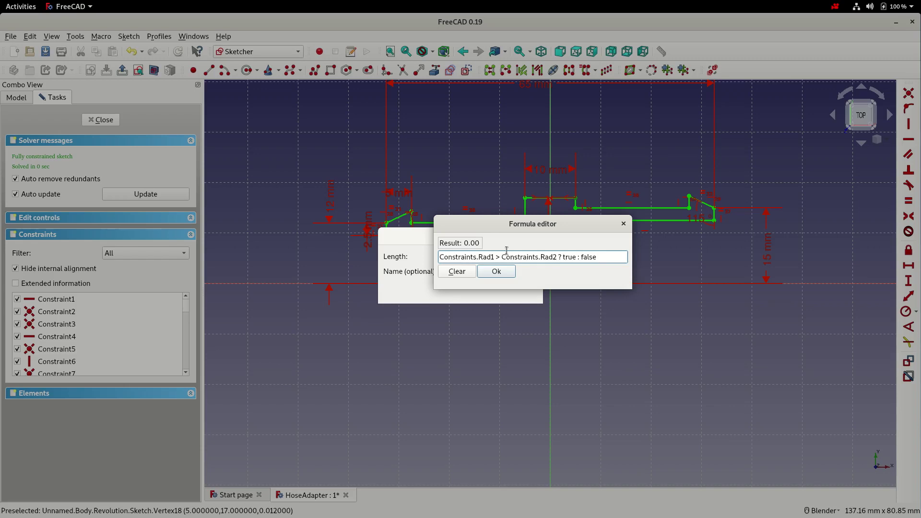
# Replace the formula's true result with Constraints.Rad1 and its false result with Constraints.Rad2, and apply it to the collar height dimension.
pyautogui.doubleClick(576, 258)
pyautogui.moveTo(494, 258); pyautogui.dragTo(438, 259)
pyautogui.hotkey('ctrl', 'c')
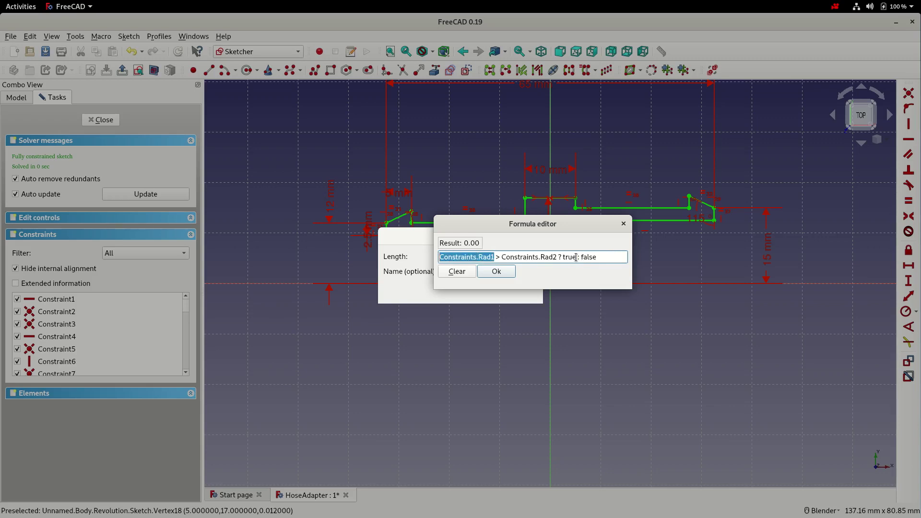
pyautogui.moveTo(576, 258); pyautogui.dragTo(503, 257)
pyautogui.hotkey('ctrl', 'v')
pyautogui.doubleClick(546, 257)
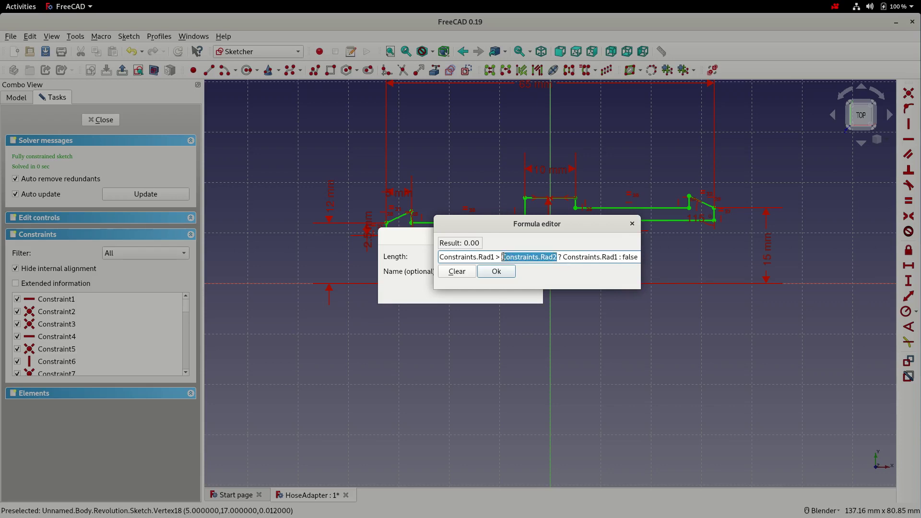
pyautogui.click(623, 256)
pyautogui.moveTo(623, 257); pyautogui.dragTo(639, 257)
pyautogui.write('Constraints.Rad2')
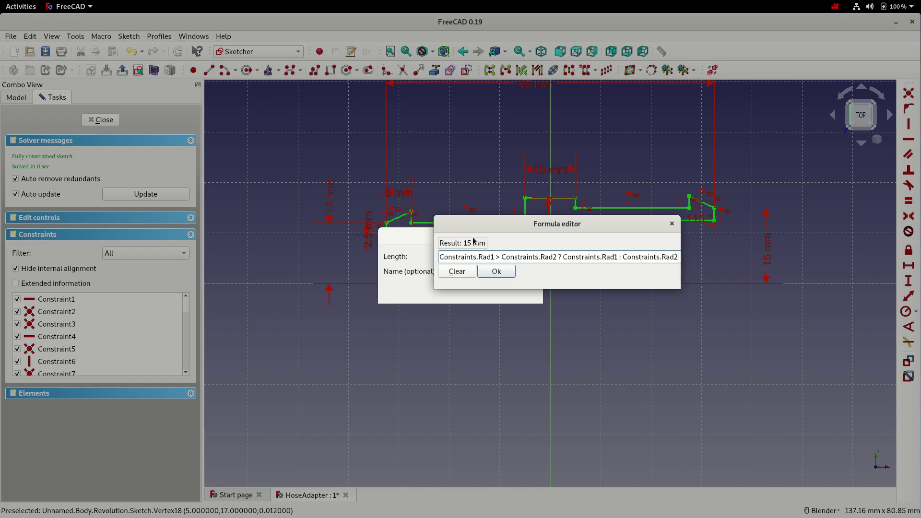
pyautogui.click(440, 258)
pyautogui.click(498, 272)
pyautogui.click(516, 291)
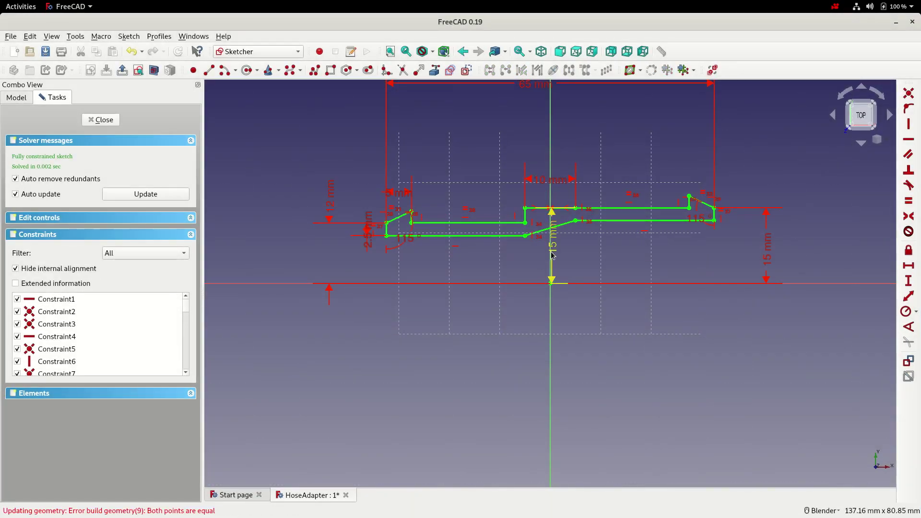
# Move the collar height dimension off the vertical axis, wrap its conditional formula in parentheses and add + 2.5mm.
pyautogui.moveTo(553, 255); pyautogui.dragTo(626, 248)
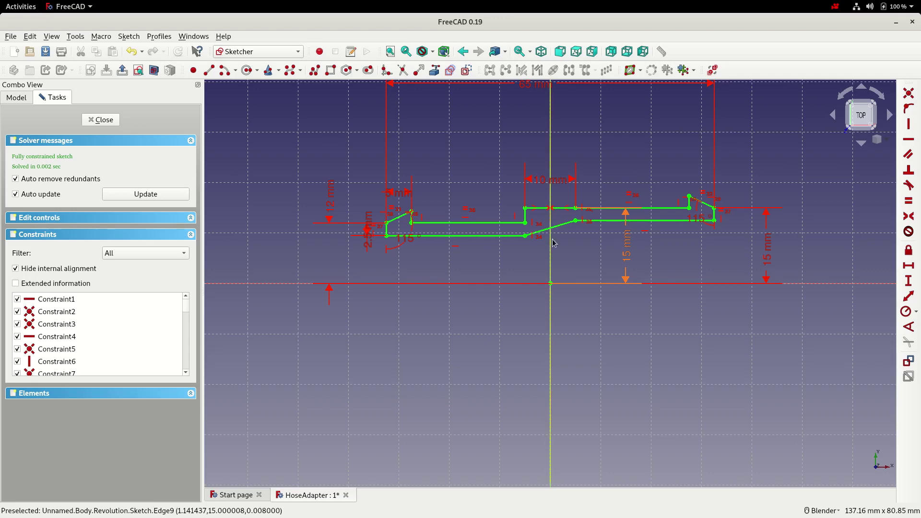
pyautogui.doubleClick(629, 253)
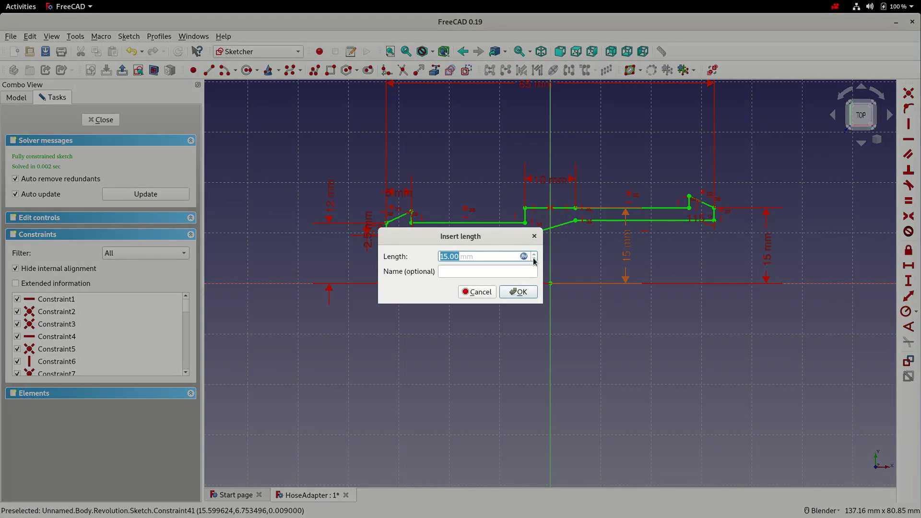
pyautogui.click(524, 256)
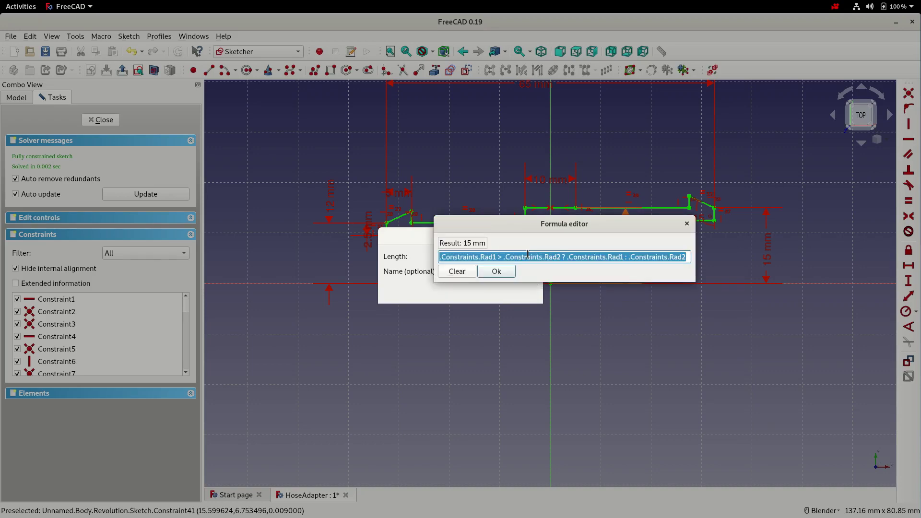
pyautogui.click(440, 258)
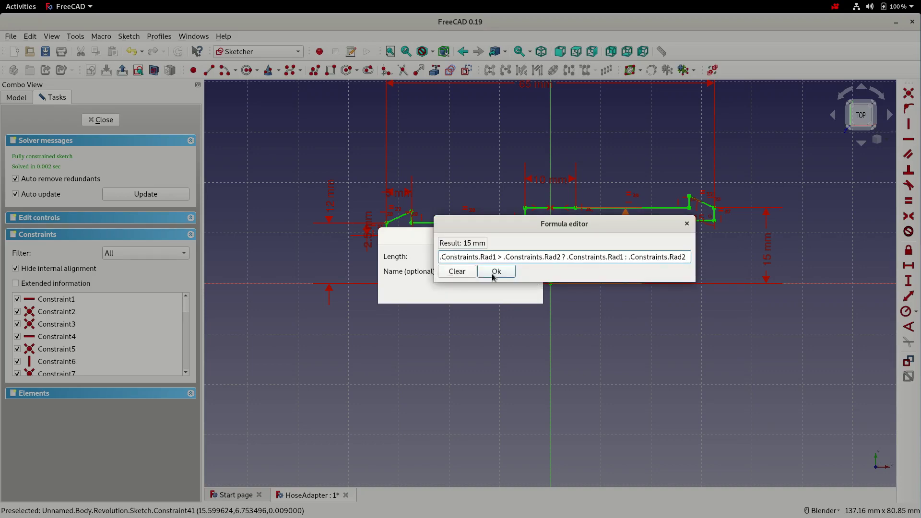
pyautogui.write('(')
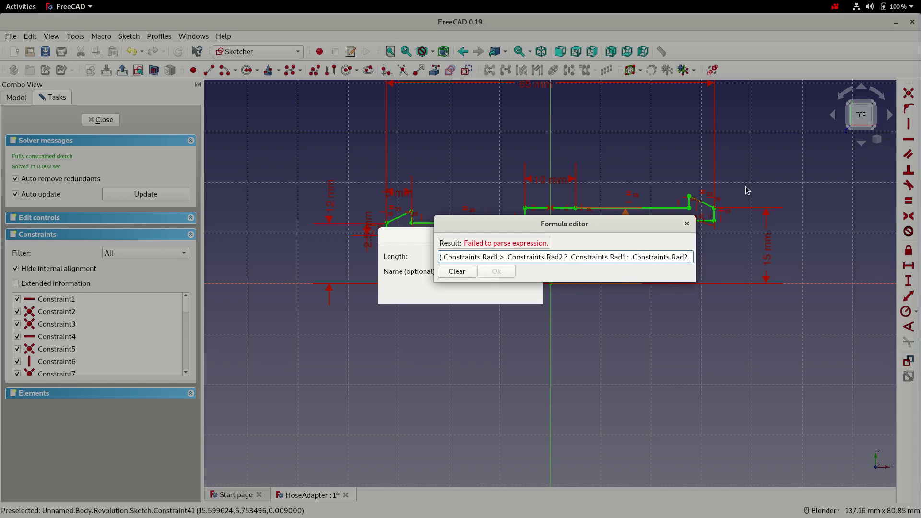
pyautogui.write('(')
pyautogui.press('BackSpace')
pyautogui.write(') +')
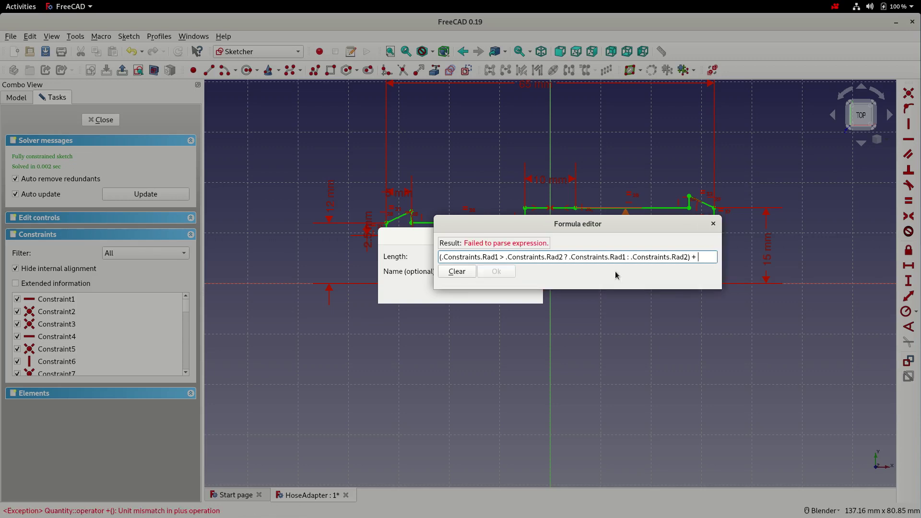
pyautogui.write(' 2.5mm')
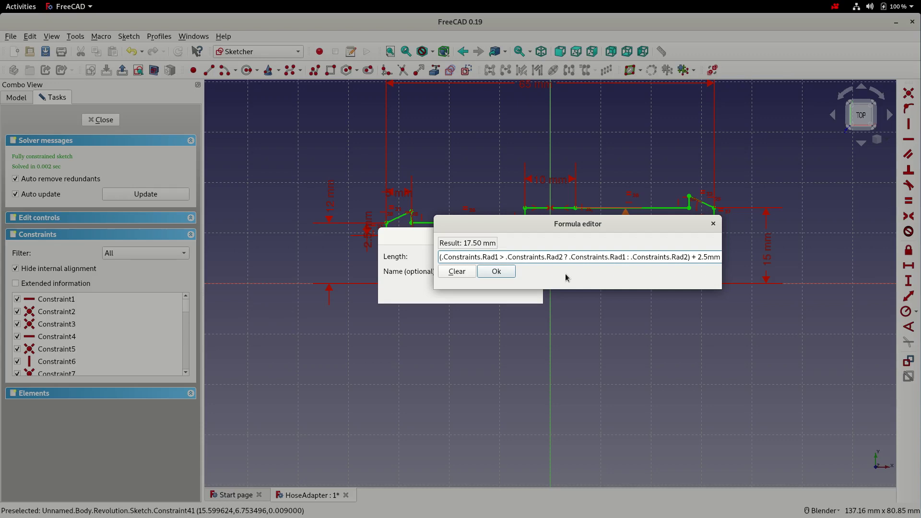
pyautogui.click(499, 271)
pyautogui.click(521, 293)
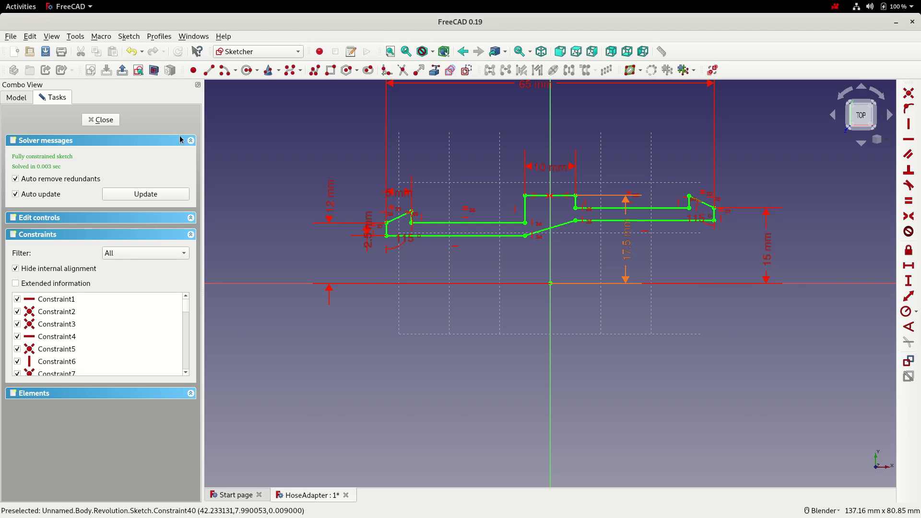
# Finish editing the sketch and save the document.
pyautogui.click(102, 120)
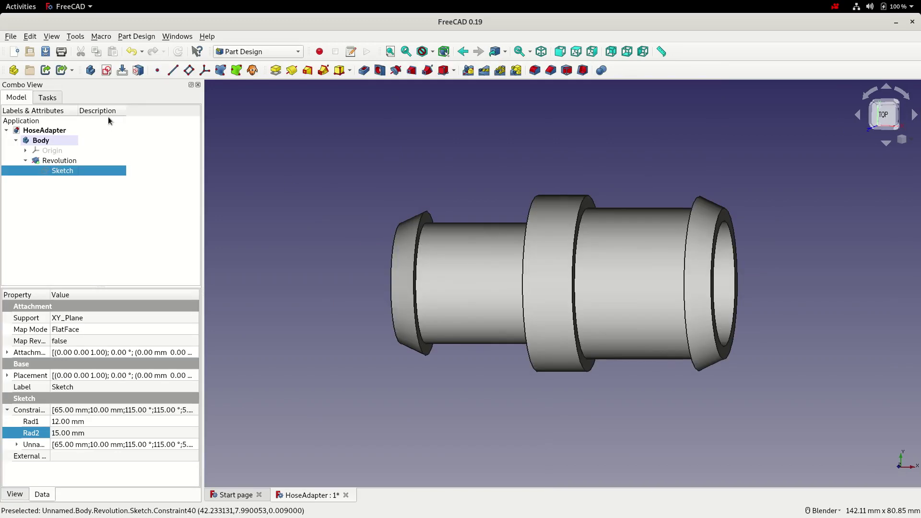
pyautogui.click(45, 51)
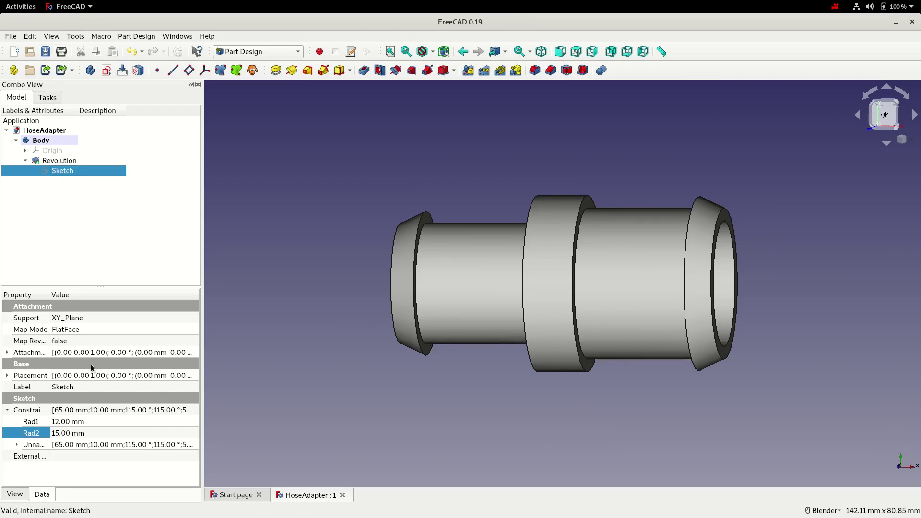
# Set the sketch's Rad1 constraint to 15 mm.
pyautogui.click(58, 420)
pyautogui.write('15')
pyautogui.press('Return')
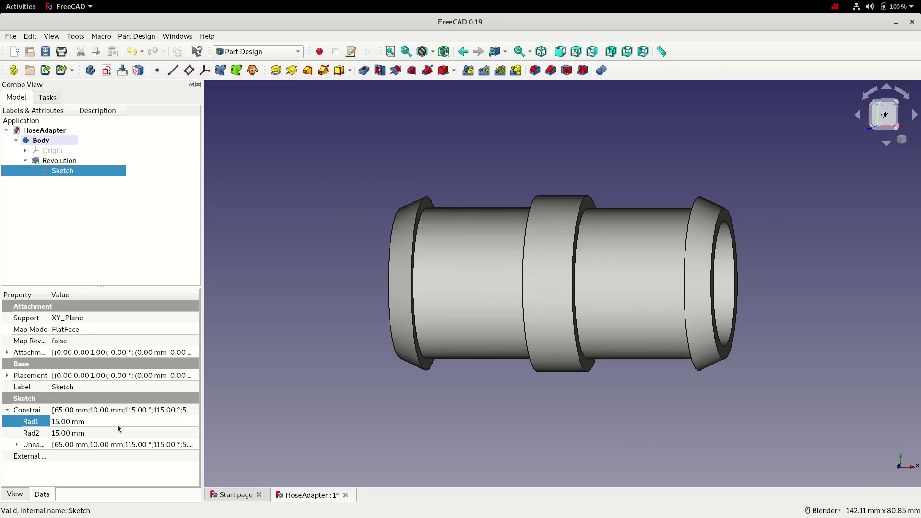
# Set the sketch's Rad1 constraint to 16 mm and its Rad2 constraint to 17 mm.
pyautogui.click(57, 421)
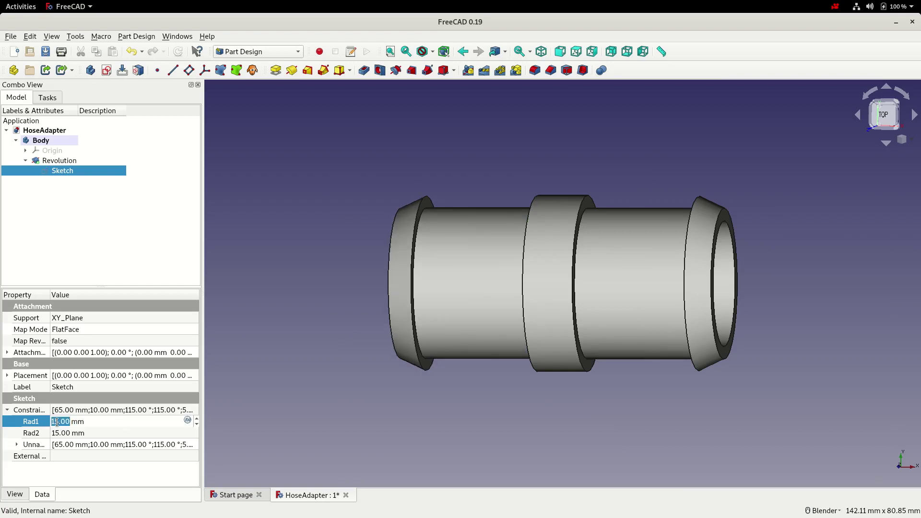
pyautogui.write('16')
pyautogui.press('Return')
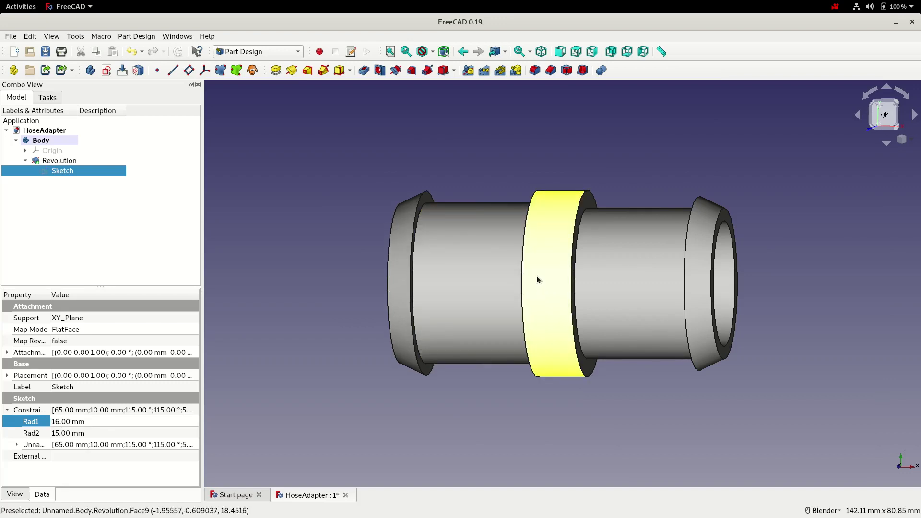
pyautogui.click(61, 433)
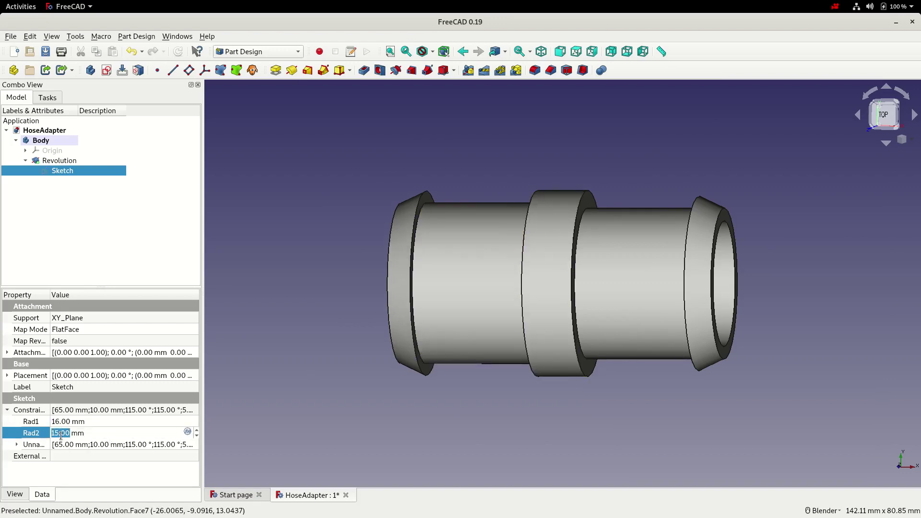
pyautogui.write('17')
pyautogui.press('Return')
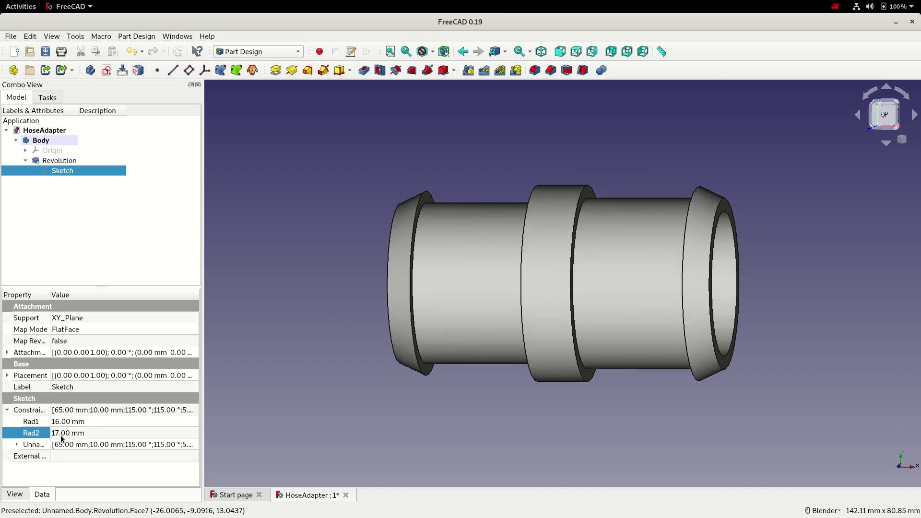
# Show the whole adapter from the top and save the document.
pyautogui.click(576, 51)
pyautogui.click(390, 51)
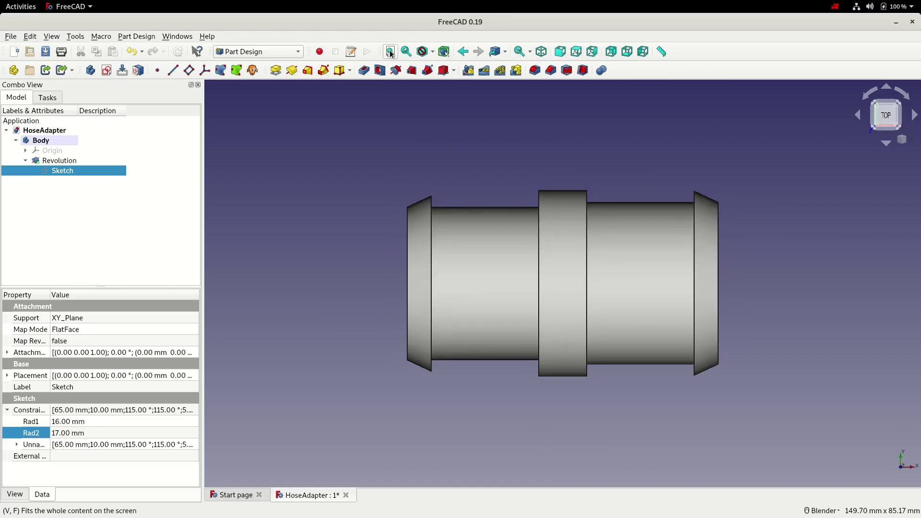
pyautogui.click(45, 51)
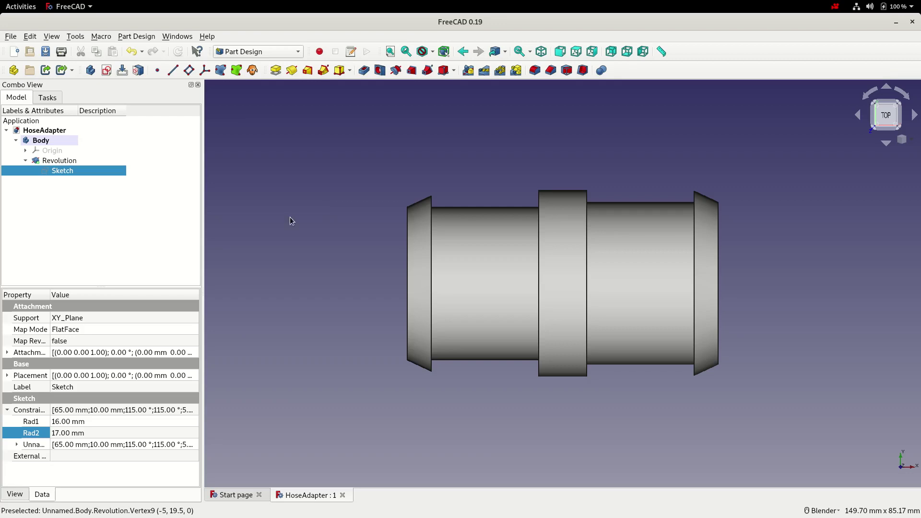
# Reopen the revolution's sketch, move the 2.5 mm wall dimension below the profile, name it WallThk and finish editing the sketch.
pyautogui.moveTo(311, 238); pyautogui.dragTo(409, 256, button='middle')
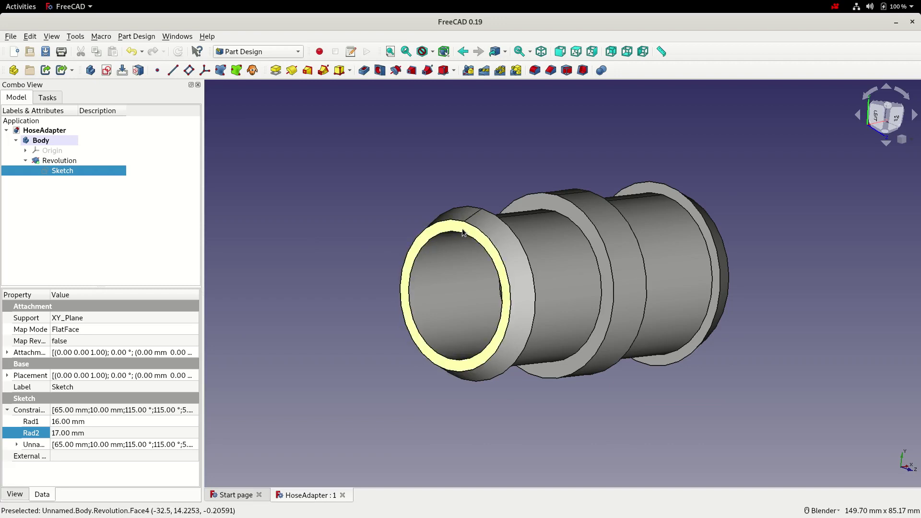
pyautogui.doubleClick(67, 171)
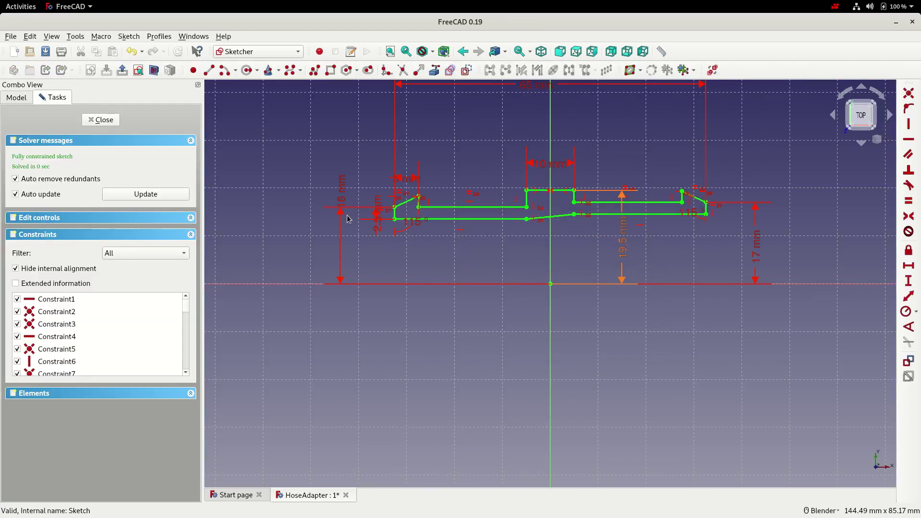
pyautogui.moveTo(376, 213); pyautogui.dragTo(376, 265)
pyautogui.doubleClick(376, 266)
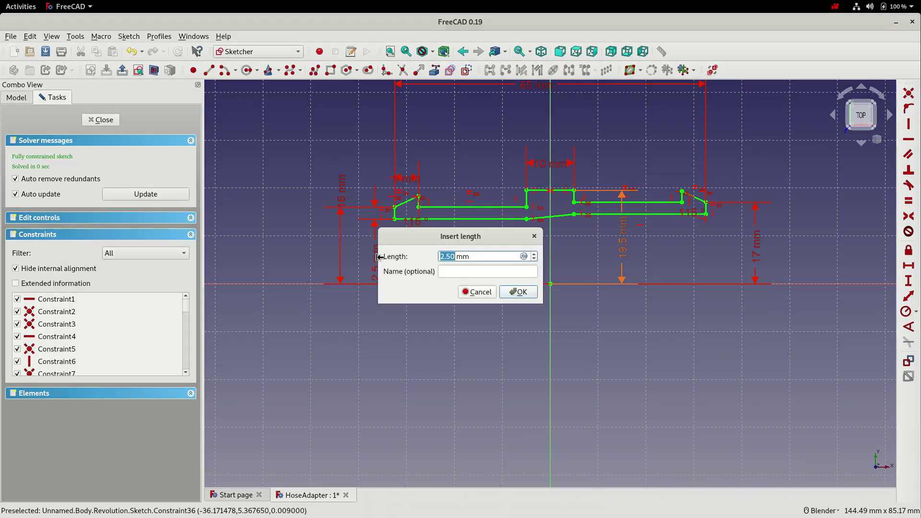
pyautogui.click(451, 269)
pyautogui.write('Wall')
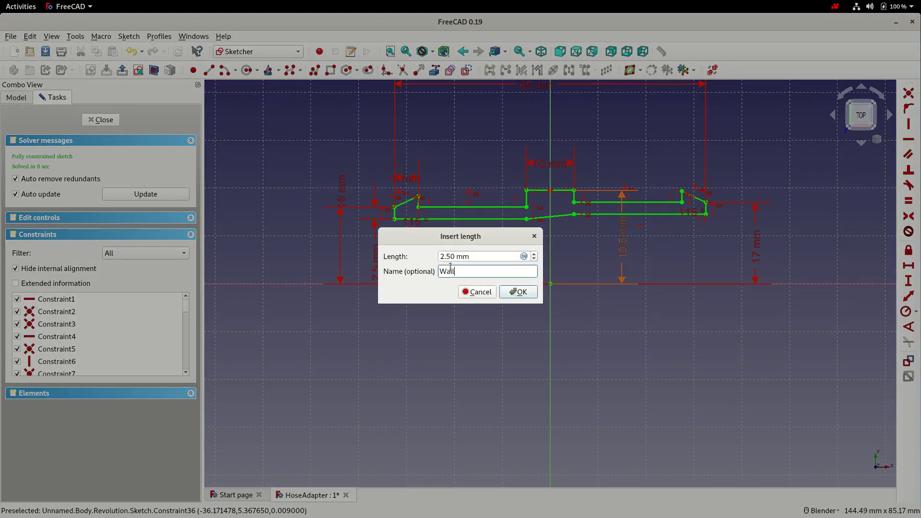
pyautogui.write('Thk')
pyautogui.click(535, 294)
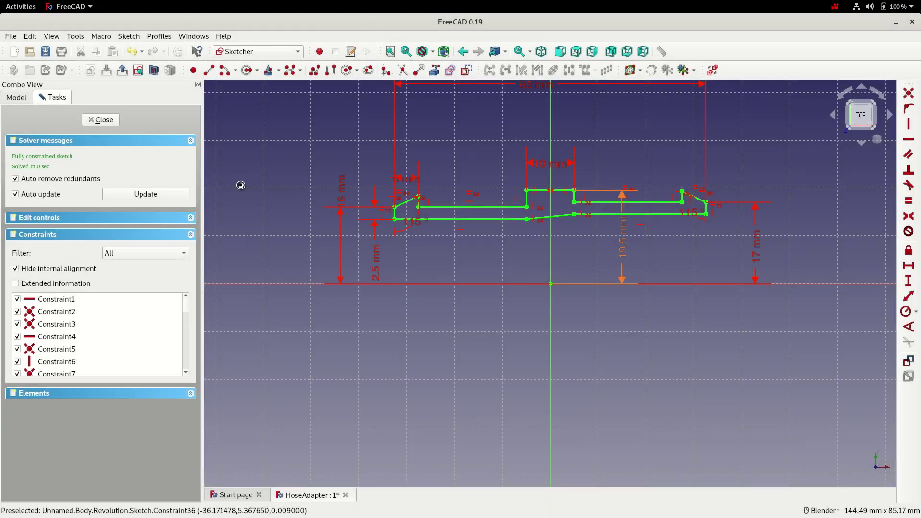
pyautogui.click(101, 119)
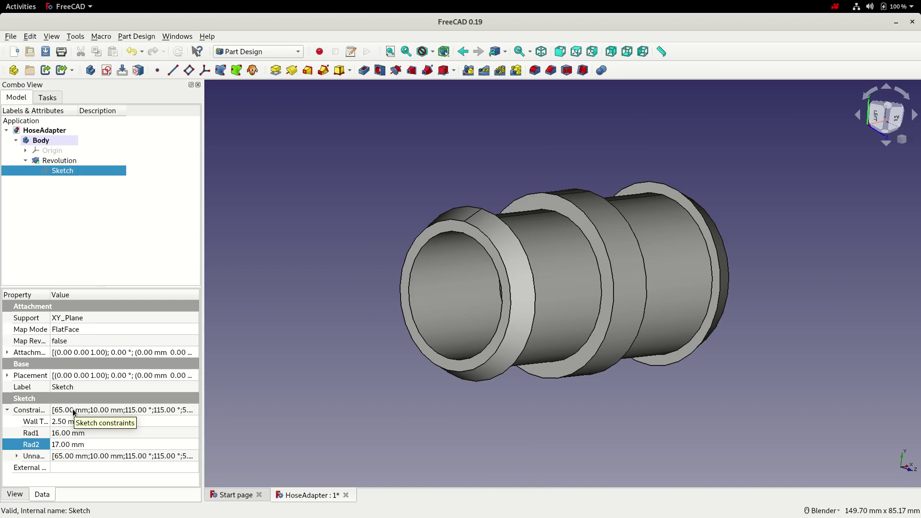
# Try a value of 5 mm for the sketch's wall thickness constraint and return it to 2.5 mm.
pyautogui.click(62, 421)
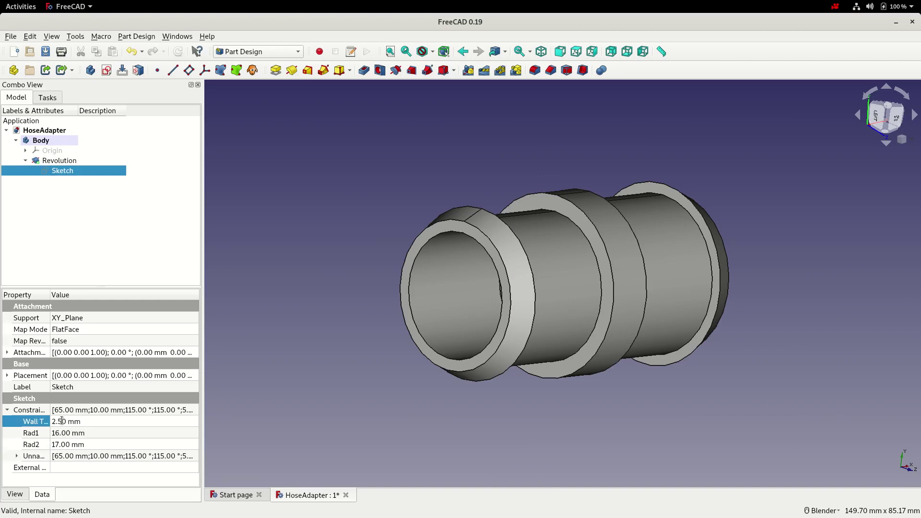
pyautogui.write('5')
pyautogui.press('Return')
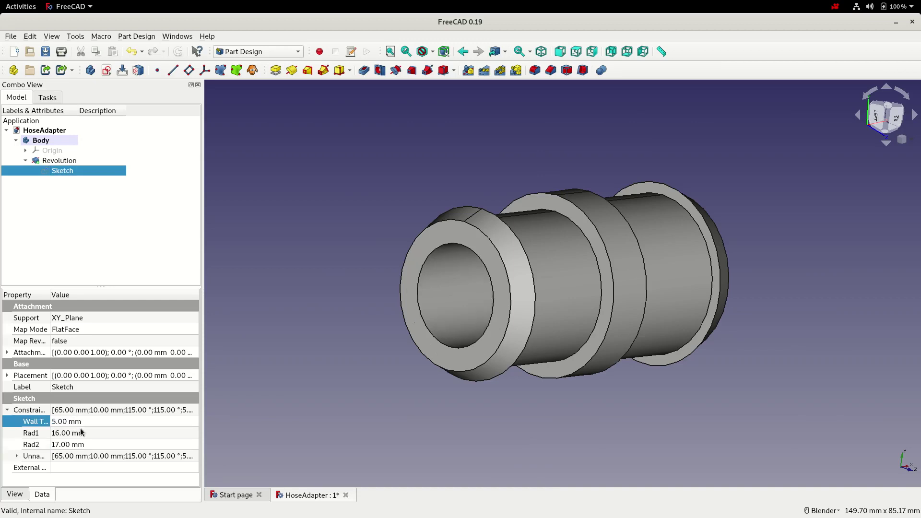
pyautogui.click(58, 421)
pyautogui.write('2.5')
pyautogui.press('Return')
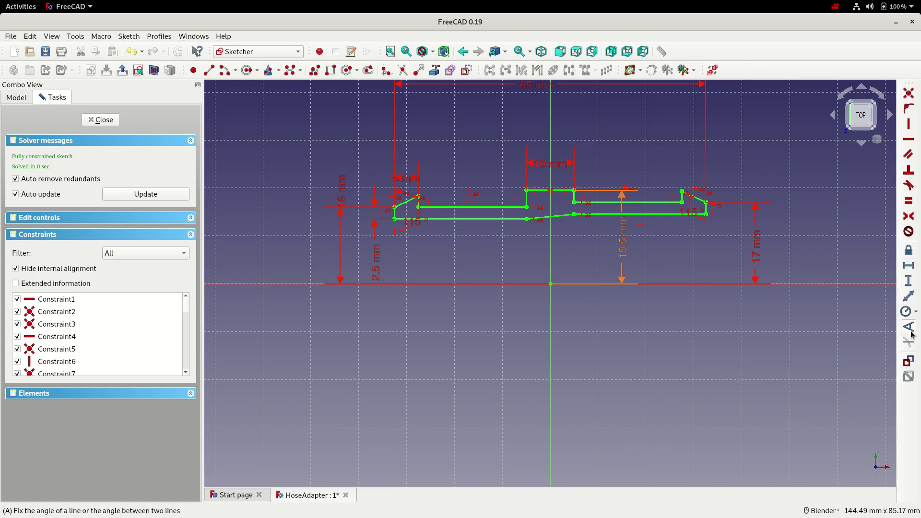
# Add a vertical reference dimension from the inner corner of the profile's left end to the origin and place it under the left half.
pyautogui.click(908, 281)
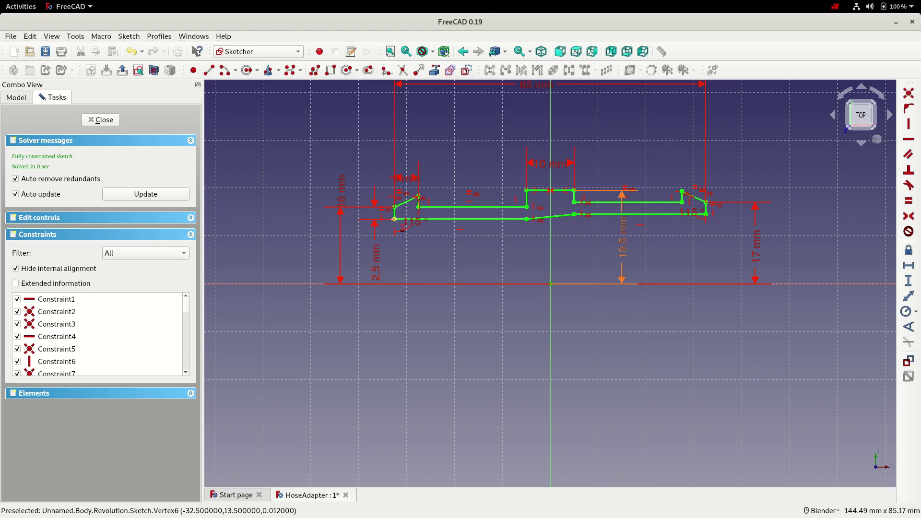
pyautogui.click(394, 219)
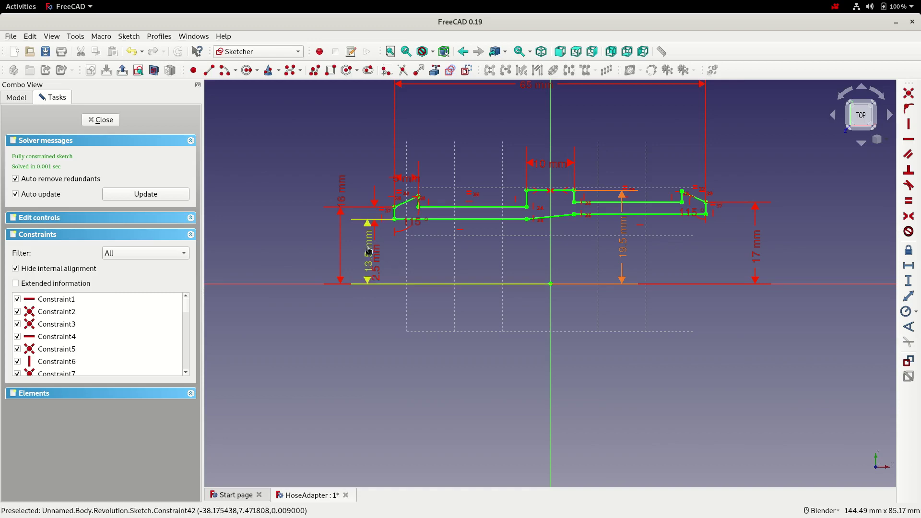
pyautogui.moveTo(370, 251); pyautogui.dragTo(478, 259)
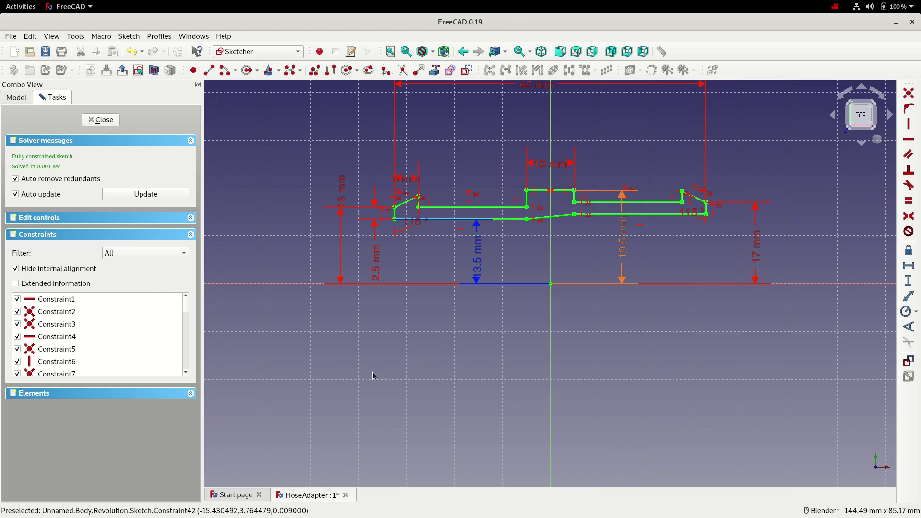
# Rename the left inner radius reference constraint to iRad1.
pyautogui.click(187, 318)
pyautogui.scroll(-10, 187, 318)
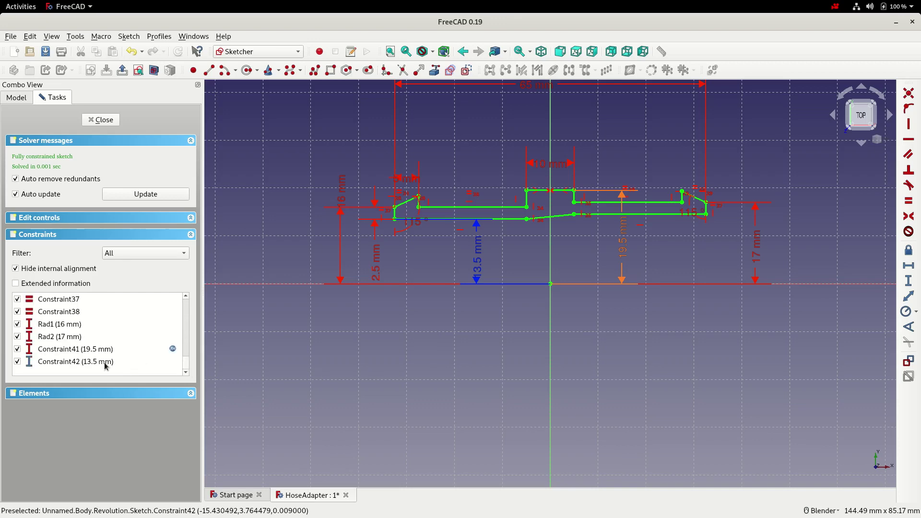
pyautogui.rightClick(69, 364)
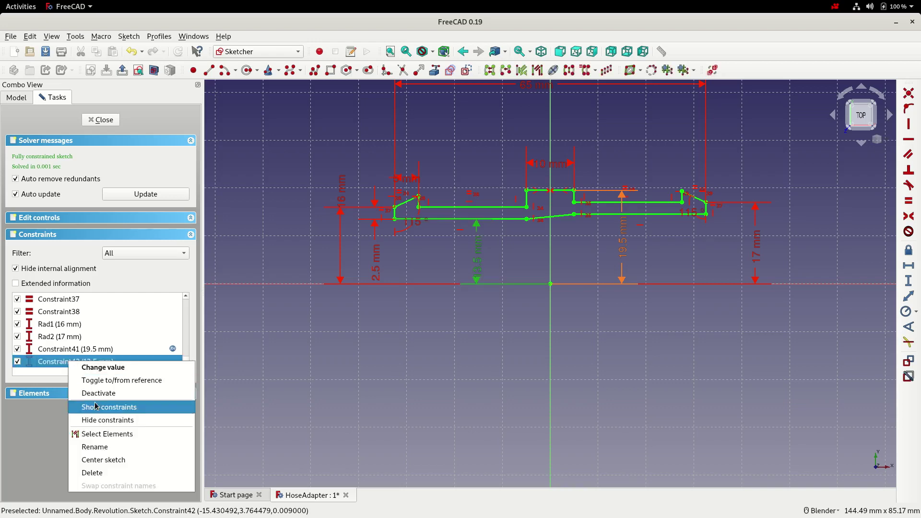
pyautogui.click(110, 448)
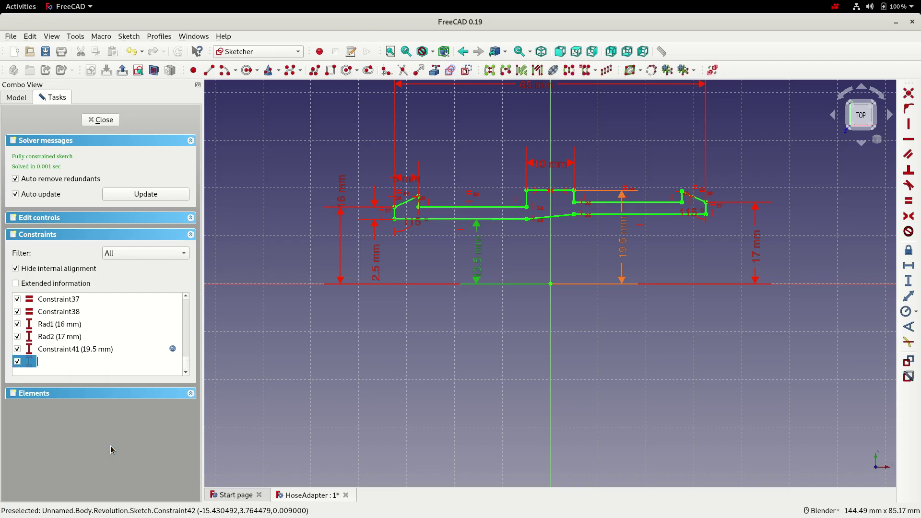
pyautogui.write('iRad1 (13.5 mm')
pyautogui.click(572, 304)
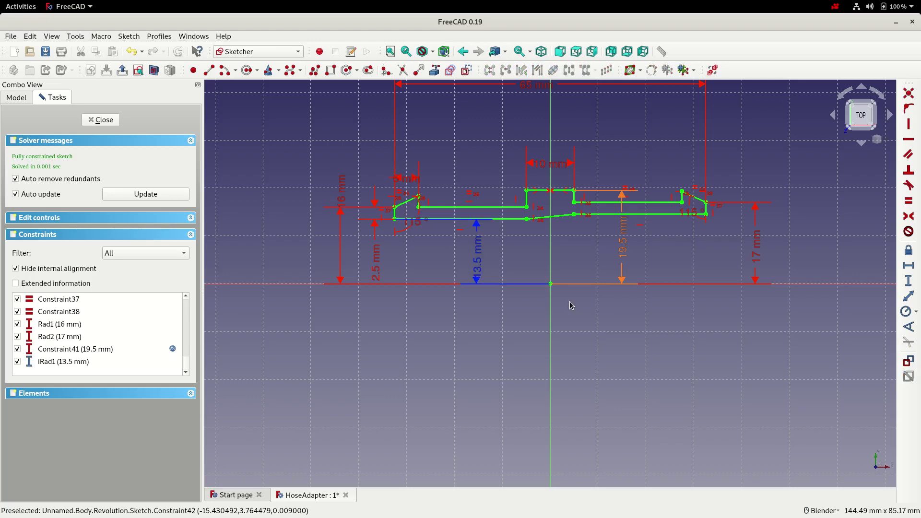
# Add a vertical reference dimension for the inner radius at the profile's right end, name it iRad2 and finish editing the sketch.
pyautogui.click(909, 280)
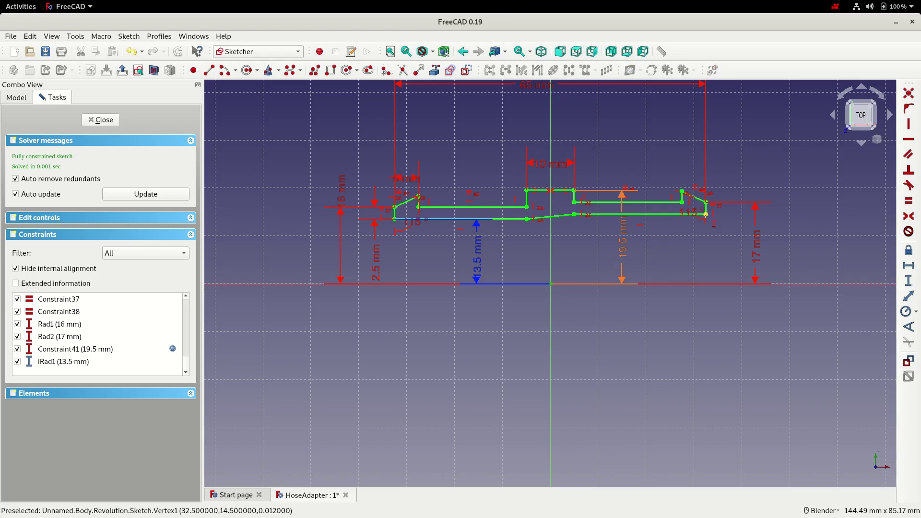
pyautogui.click(707, 216)
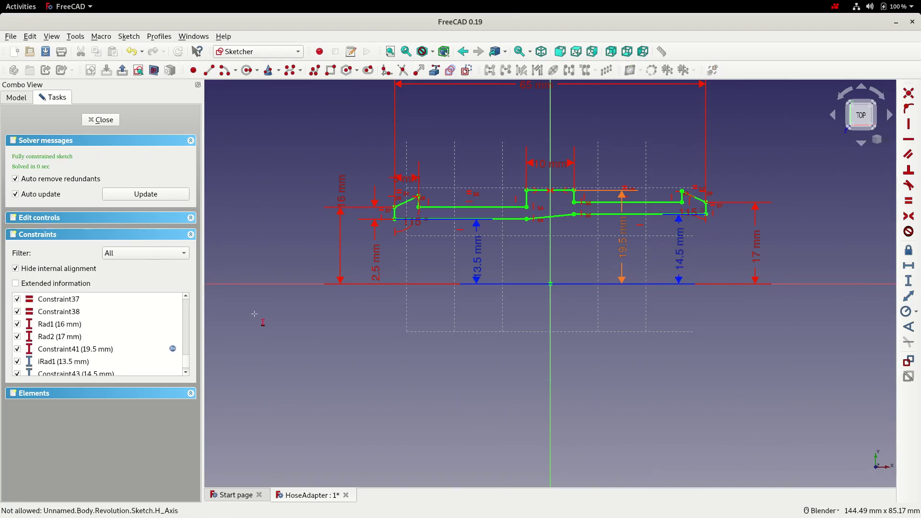
pyautogui.click(92, 372)
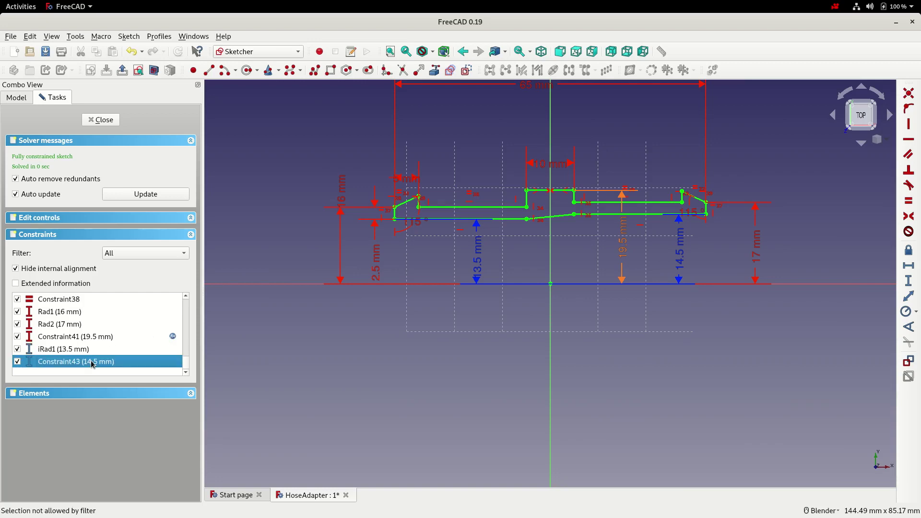
pyautogui.rightClick(96, 363)
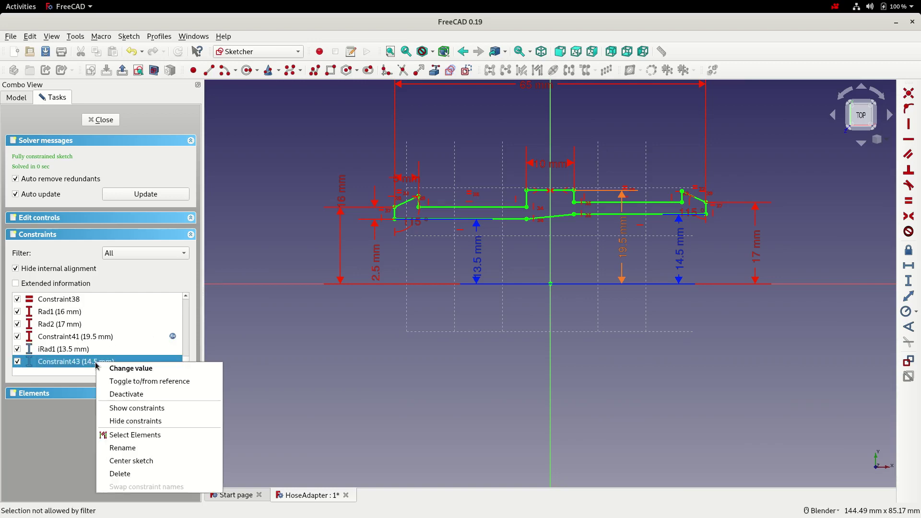
pyautogui.click(136, 448)
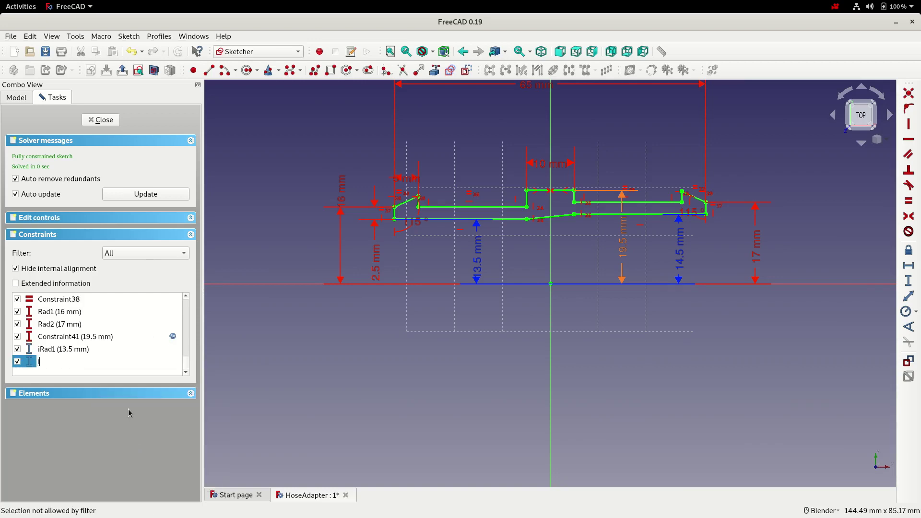
pyautogui.write('Rad2')
pyautogui.press('Return')
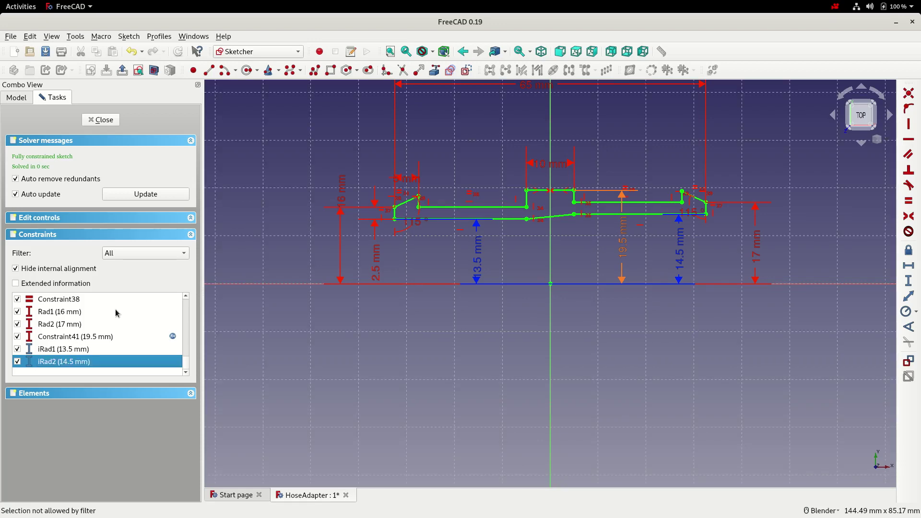
pyautogui.click(107, 119)
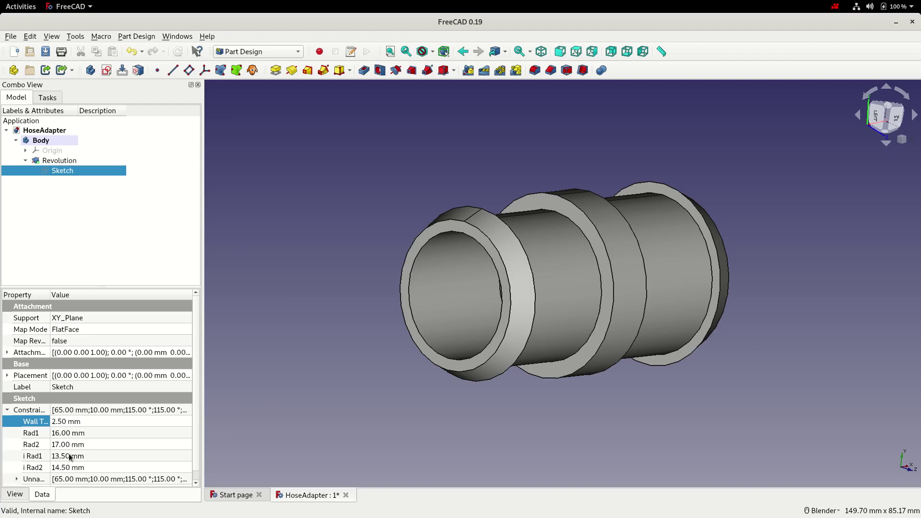
# Set the sketch's wall thickness constraint to 5 mm and save the document in the top view.
pyautogui.click(67, 421)
pyautogui.write('5')
pyautogui.press('Return')
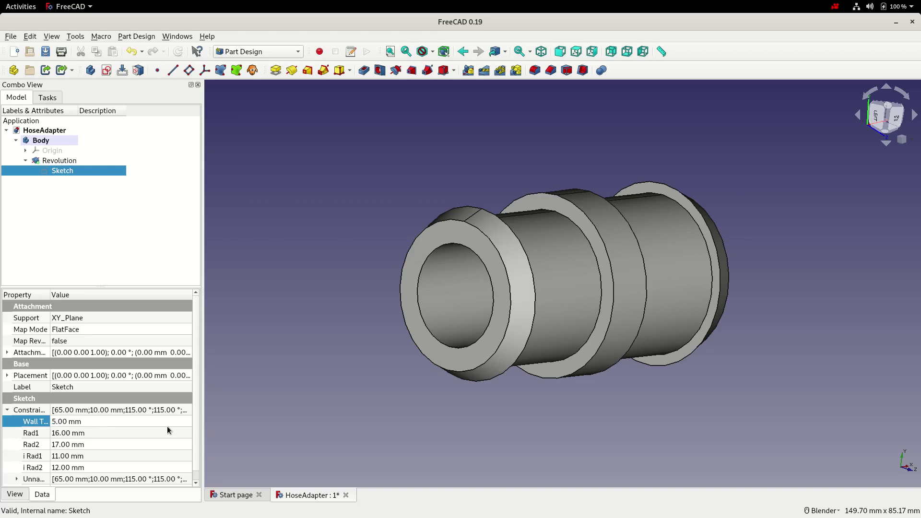
pyautogui.click(577, 52)
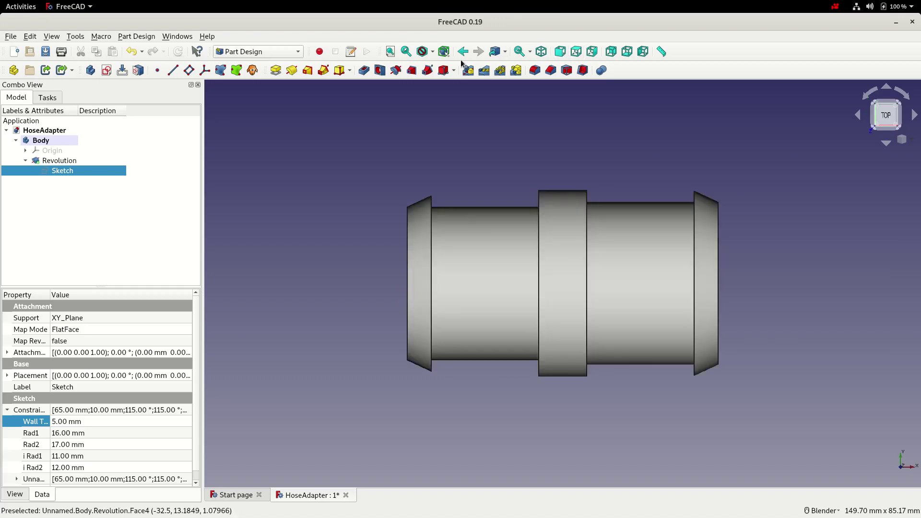
pyautogui.click(45, 51)
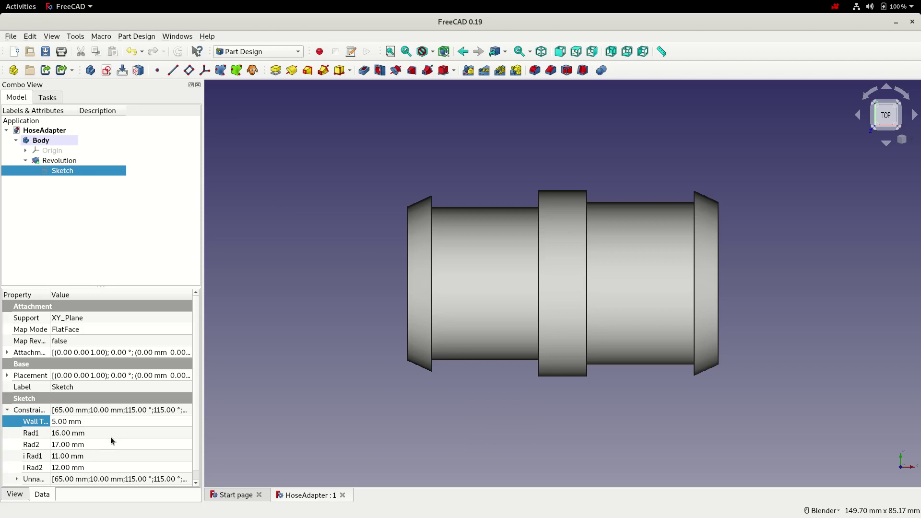
# Name the formula-driven collar height dimension in the sketch CenRad, finish editing the sketch and save the document.
pyautogui.doubleClick(56, 172)
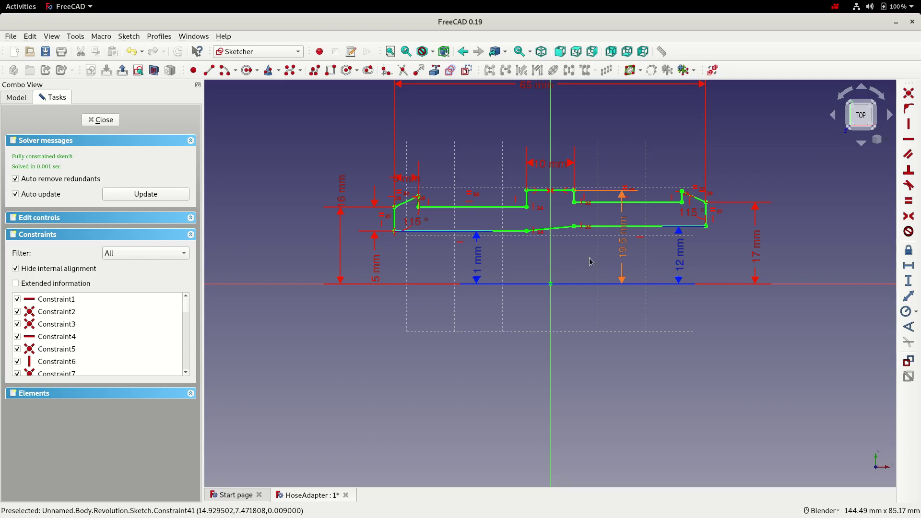
pyautogui.doubleClick(623, 248)
pyautogui.click(492, 275)
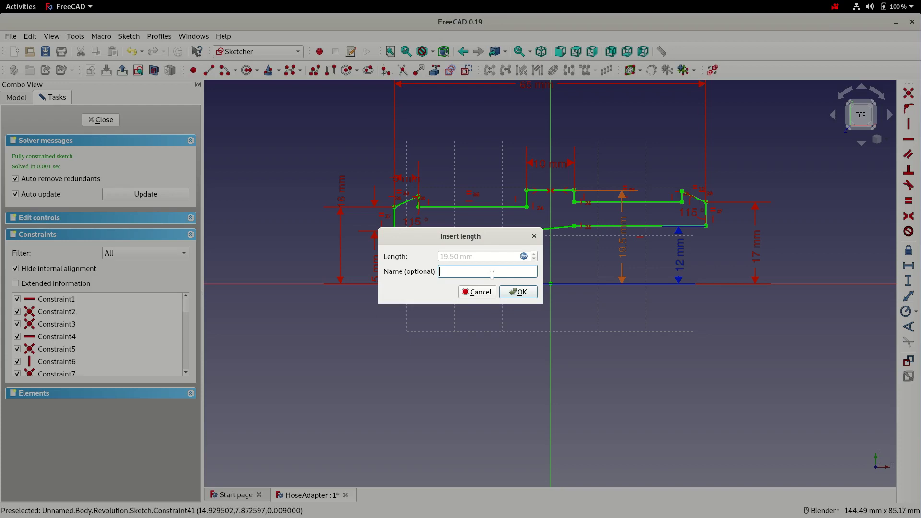
pyautogui.write('CenRad')
pyautogui.click(519, 292)
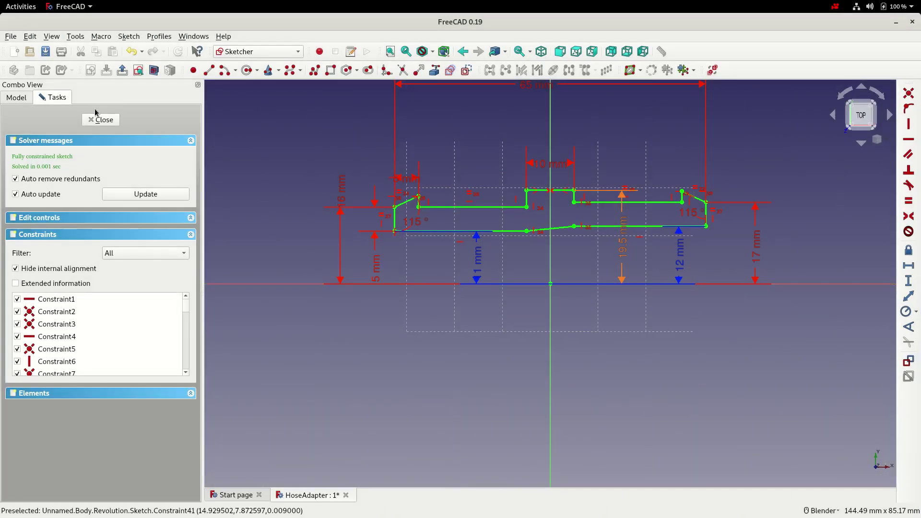
pyautogui.click(101, 118)
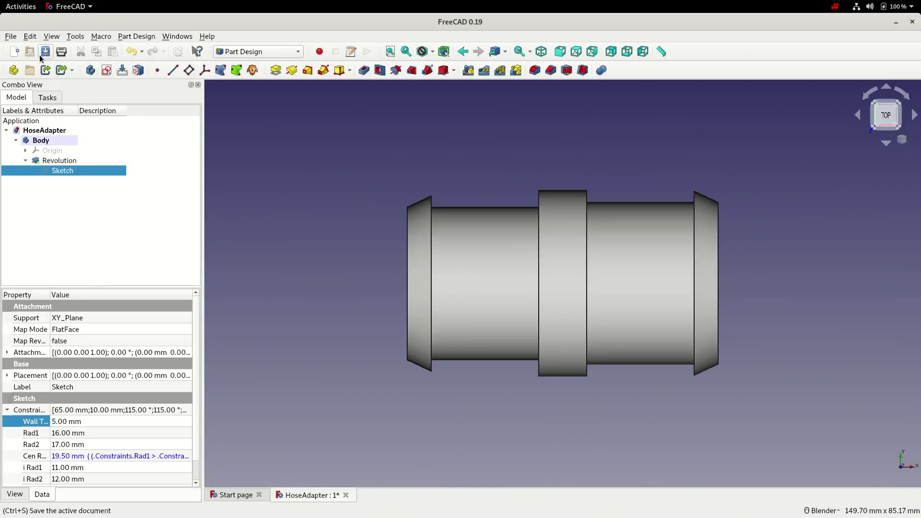
pyautogui.click(45, 51)
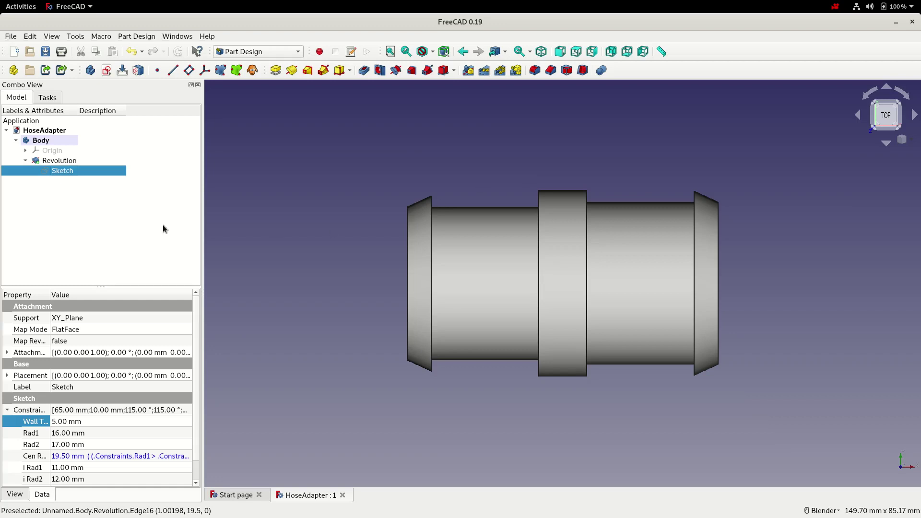
# Start a new sketch on the body's XY plane and draw a rectangle above the collar, straddling the vertical axis.
pyautogui.click(43, 141)
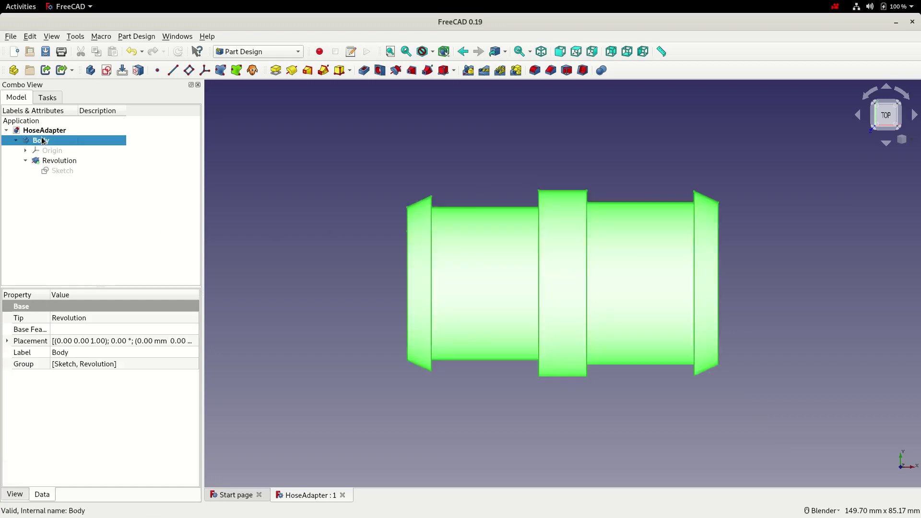
pyautogui.click(107, 71)
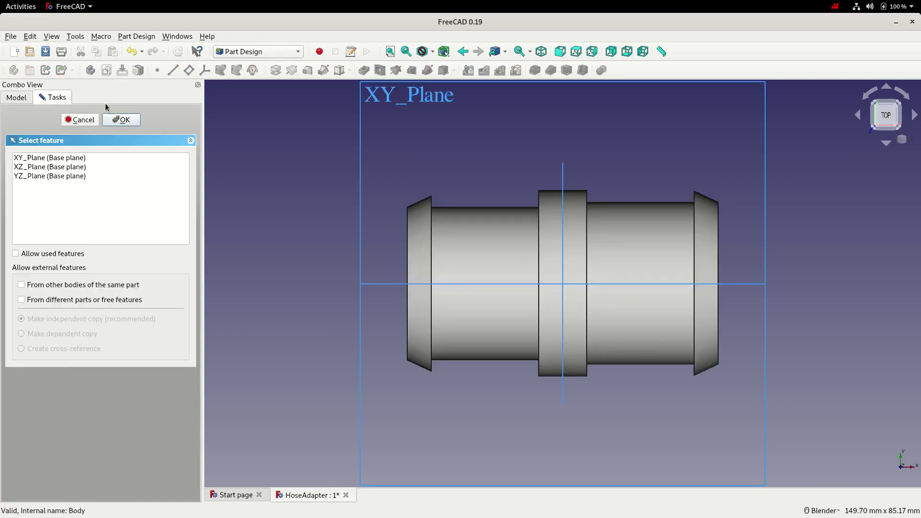
pyautogui.click(51, 160)
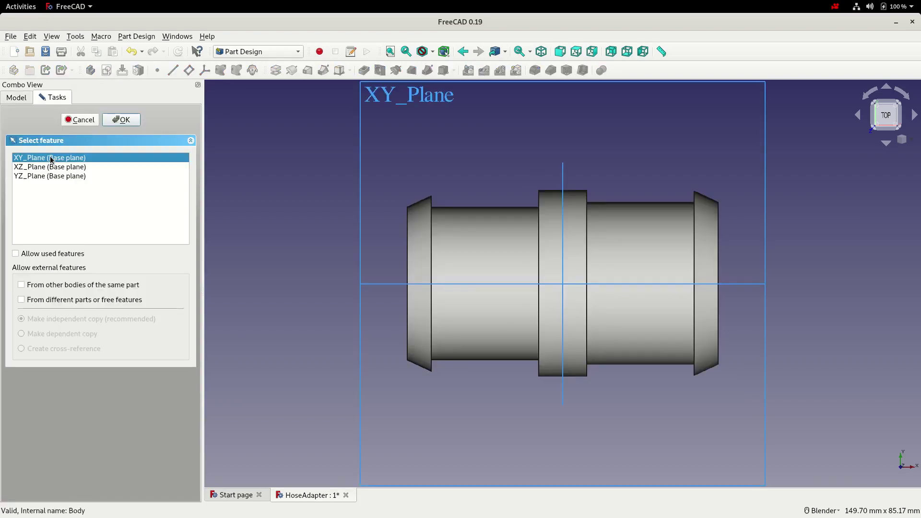
pyautogui.click(124, 119)
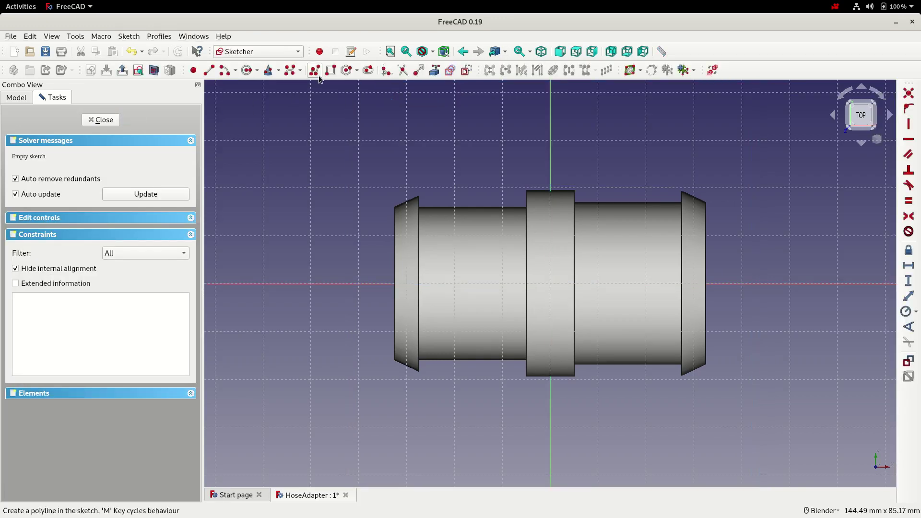
pyautogui.click(330, 70)
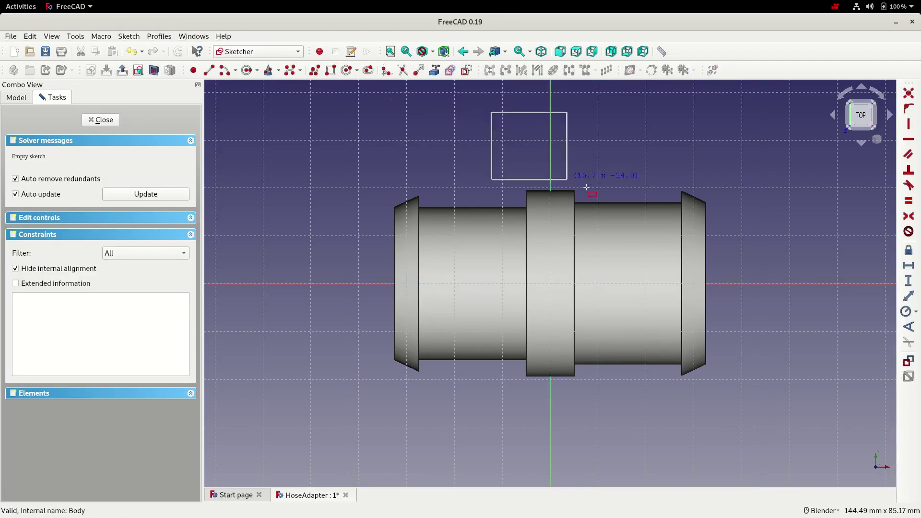
pyautogui.click(613, 189)
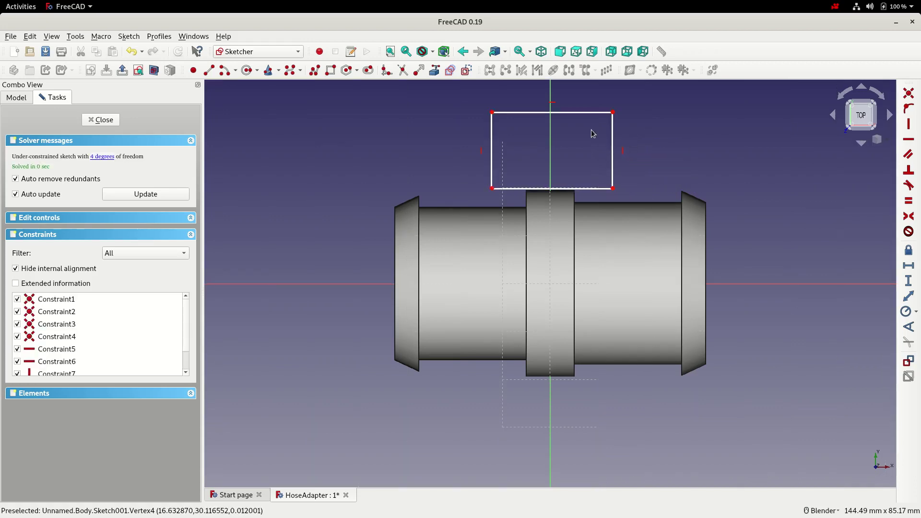
# Make the rectangle's upper corners symmetric about the vertical axis and constrain its upper and right edges to equal length.
pyautogui.click(491, 112)
pyautogui.click(613, 112)
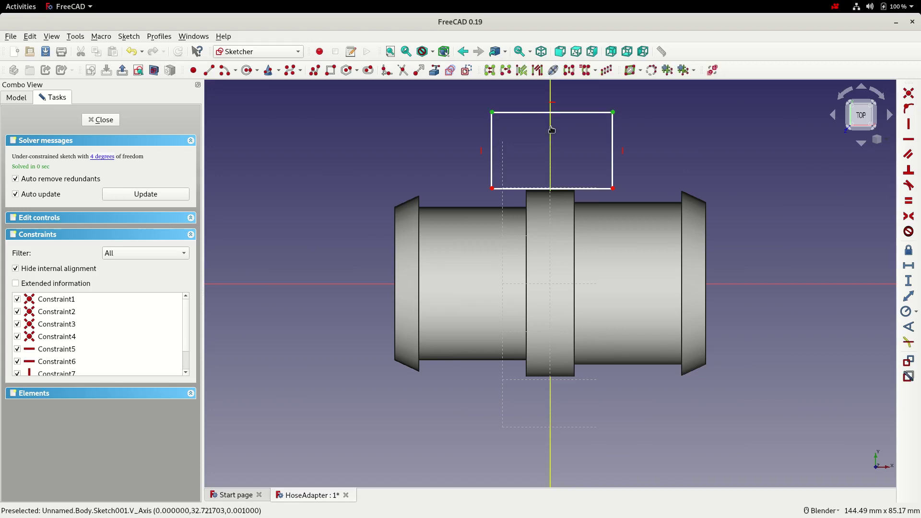
pyautogui.click(909, 216)
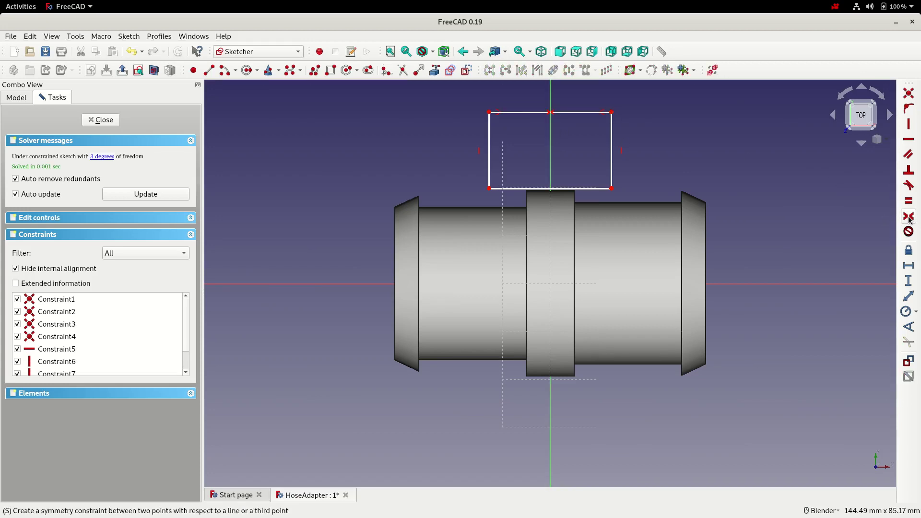
pyautogui.click(589, 114)
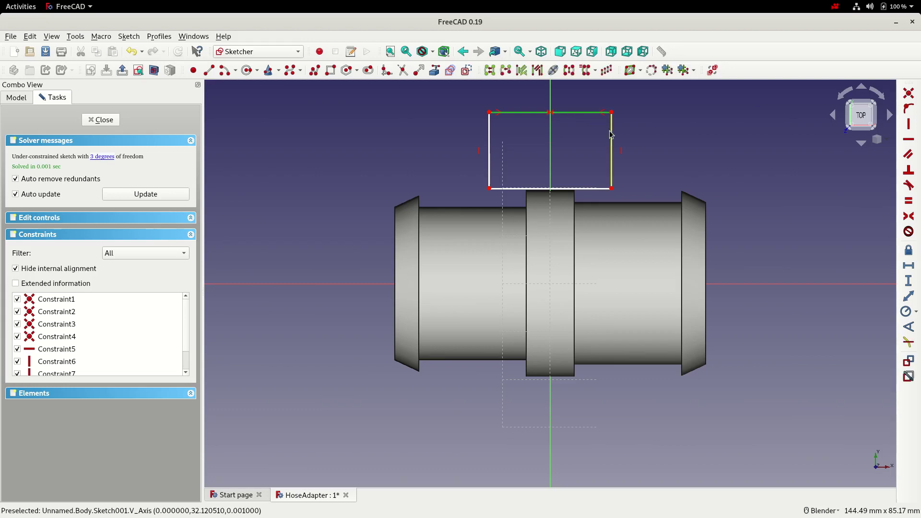
pyautogui.click(611, 131)
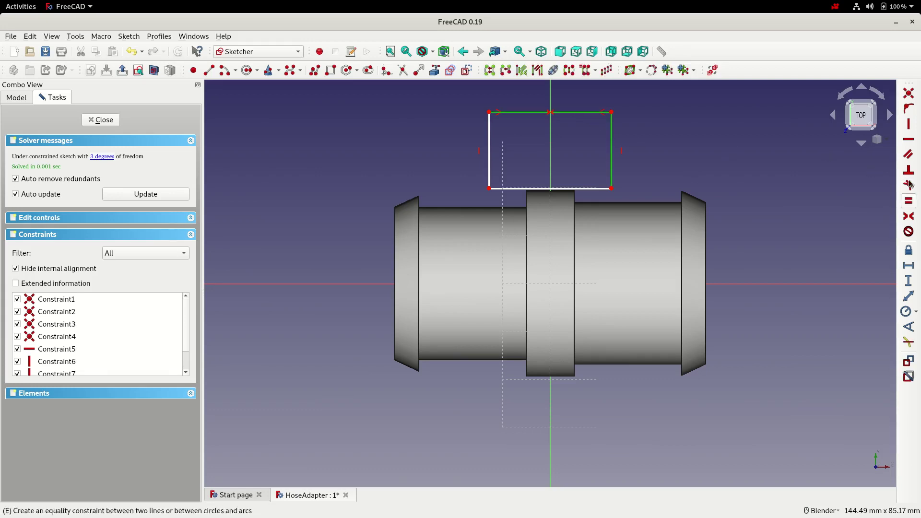
pyautogui.click(909, 201)
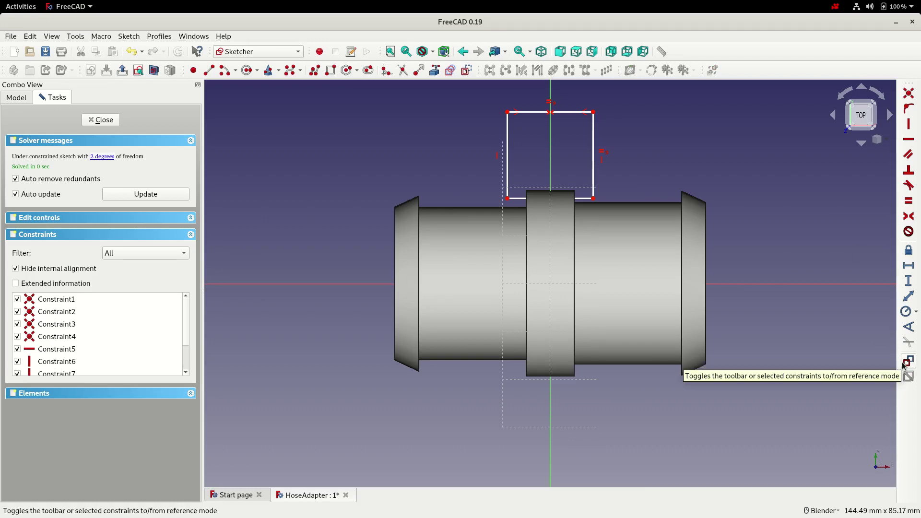
# Dimension the square's right edge with a vertical distance of 20 mm.
pyautogui.click(908, 281)
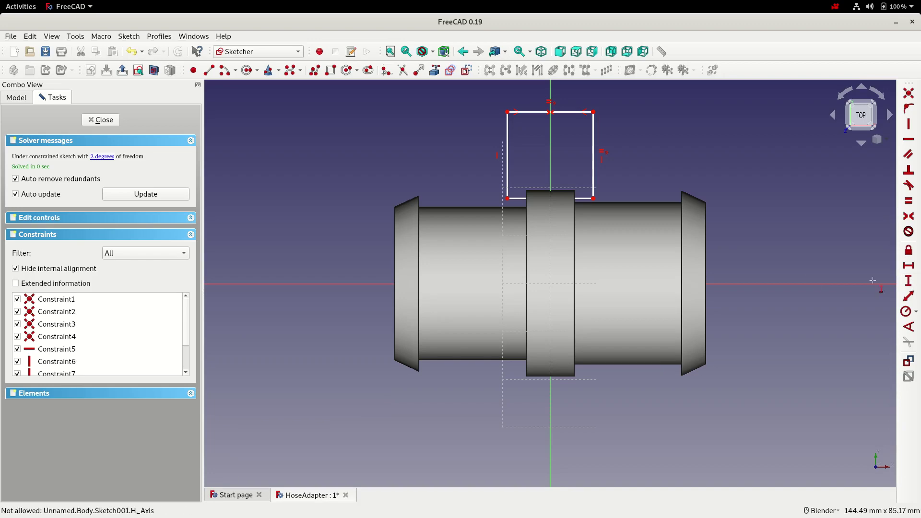
pyautogui.click(594, 182)
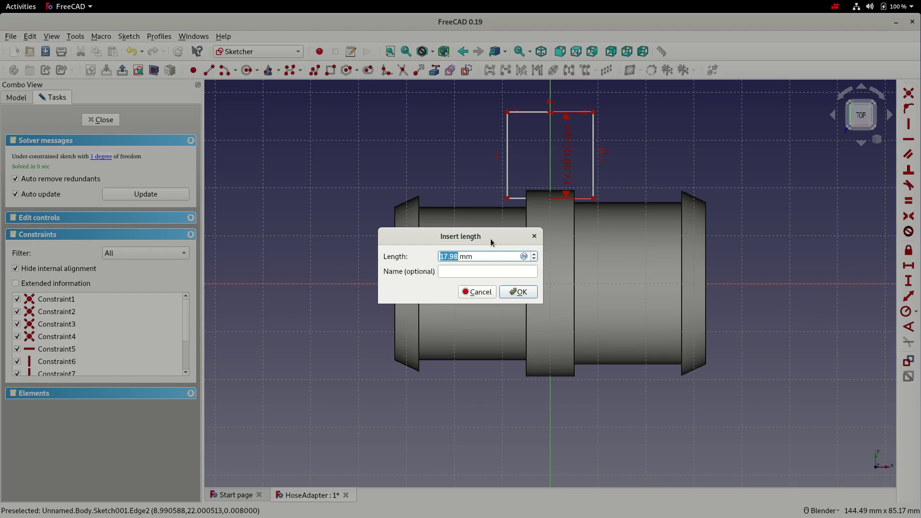
pyautogui.write('20')
pyautogui.press('Return')
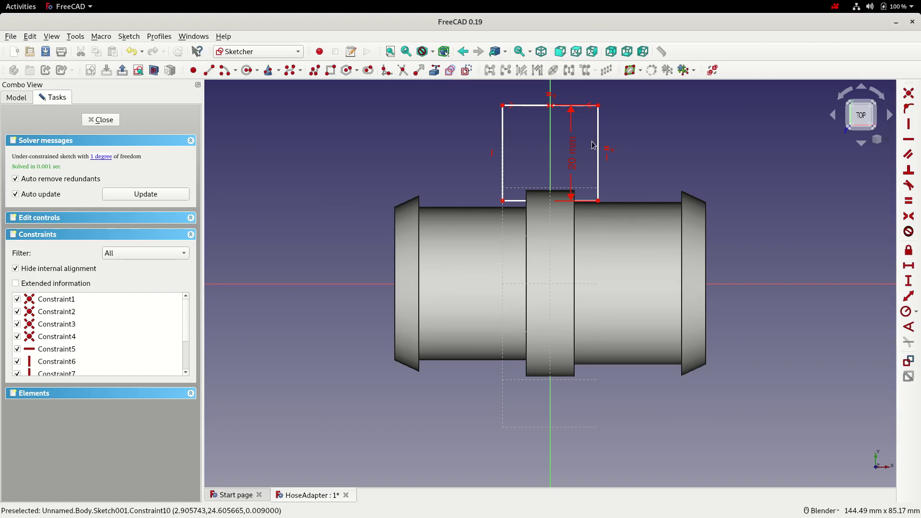
# Constrain the square's lower-right corner vertically from the horizontal axis with the formula Sketch.Constraints.CenRad - 2mm, finish editing the sketch and save the document.
pyautogui.click(599, 202)
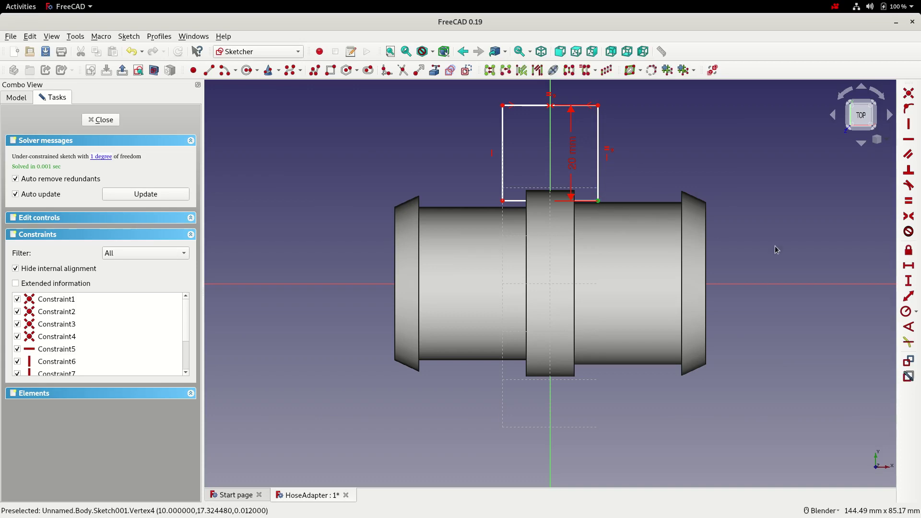
pyautogui.click(908, 280)
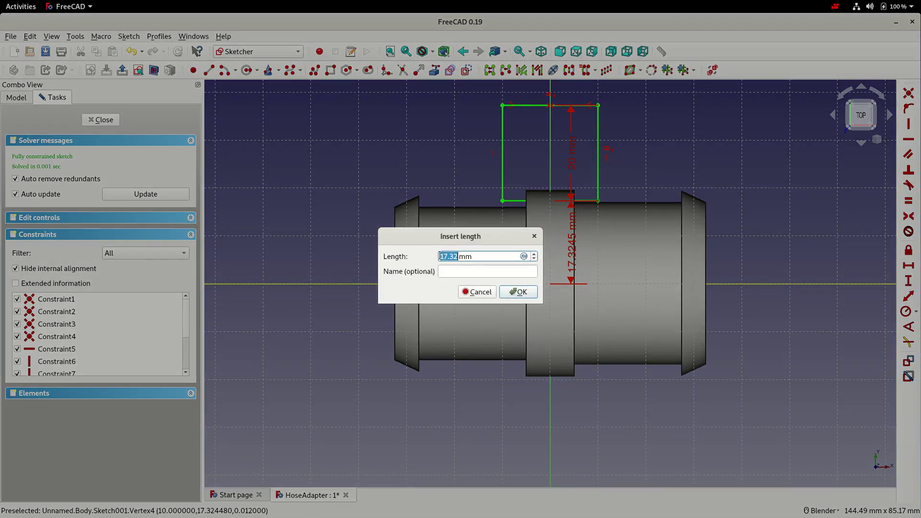
pyautogui.click(524, 256)
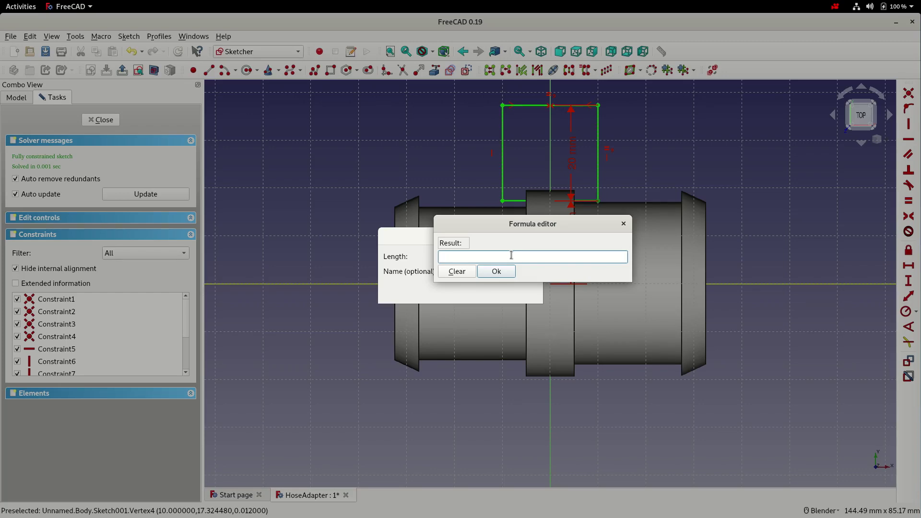
pyautogui.write('Ska')
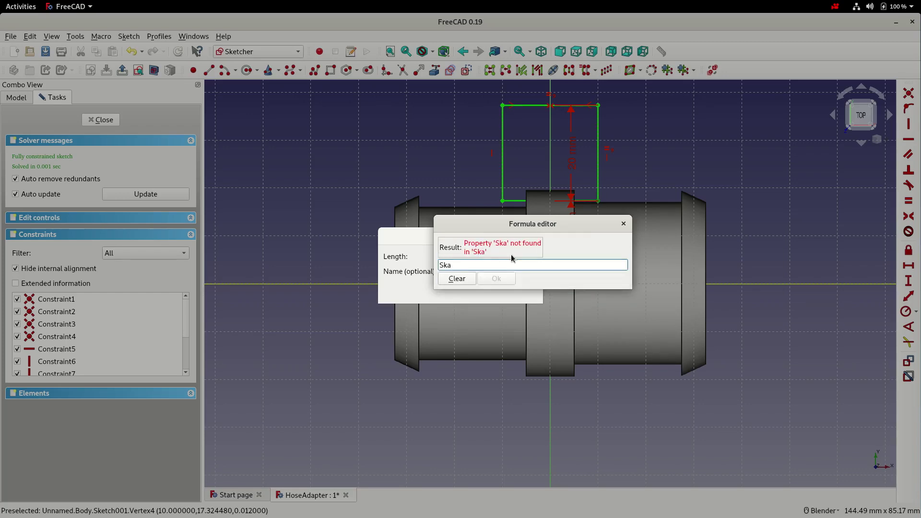
pyautogui.press('BackSpace')
pyautogui.write('e')
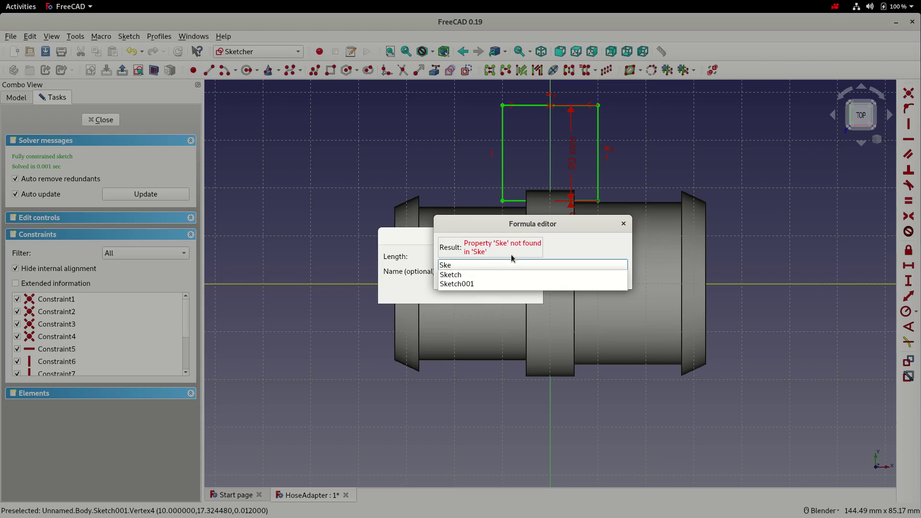
pyautogui.press('Down')
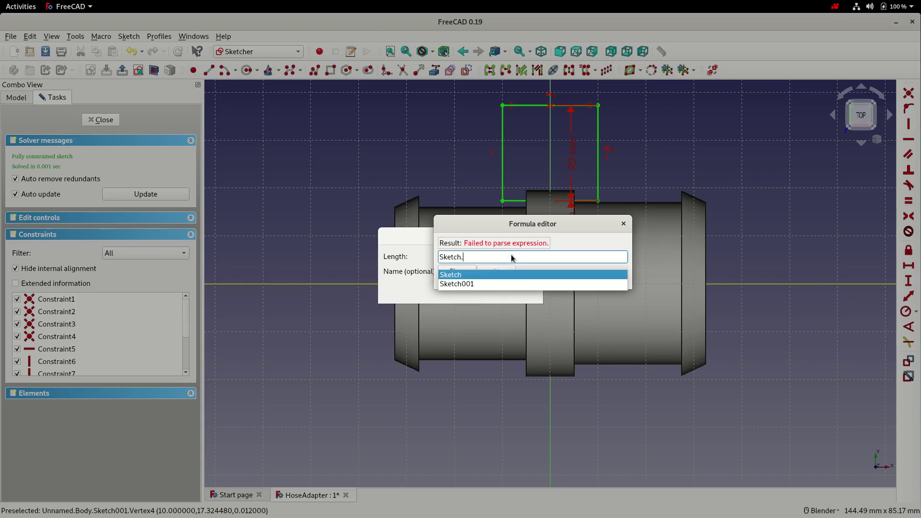
pyautogui.write('C')
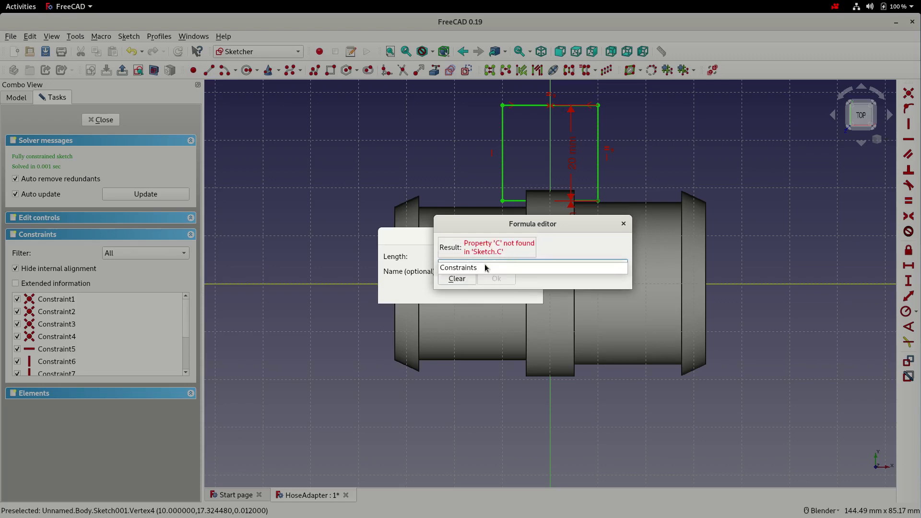
pyautogui.click(484, 267)
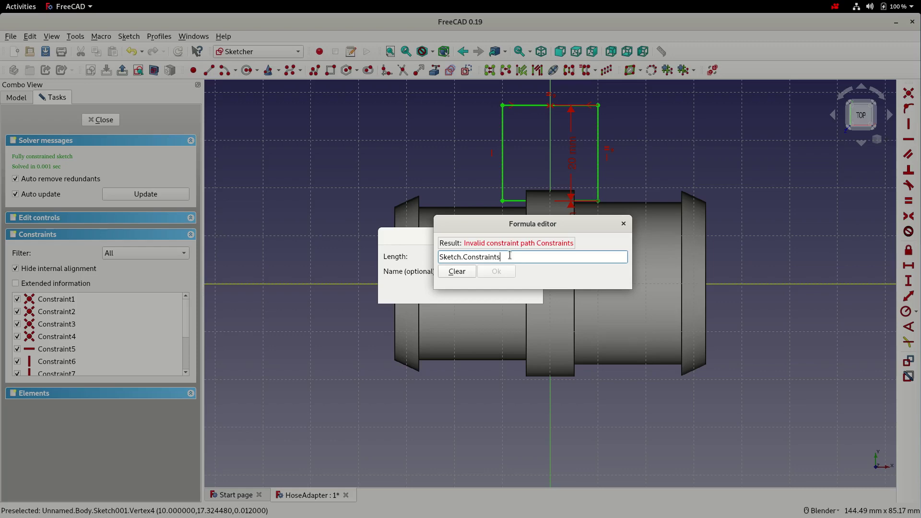
pyautogui.write('.Cen')
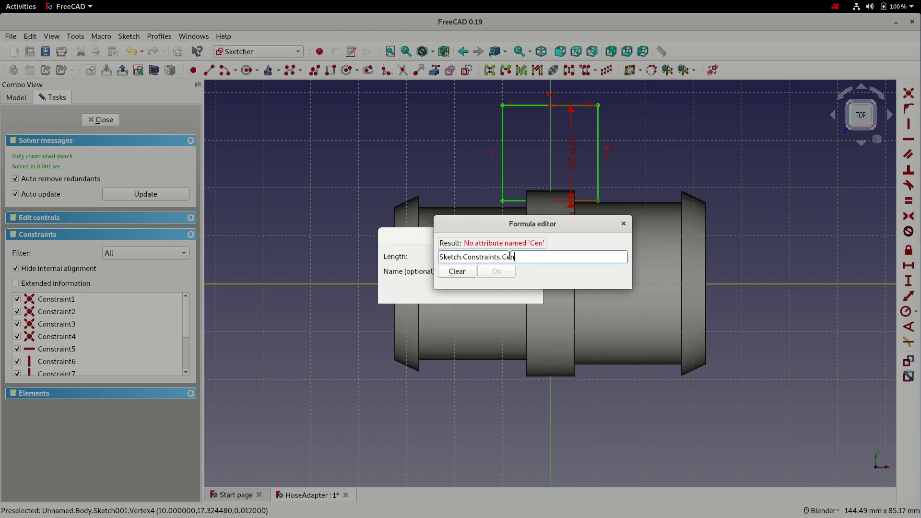
pyautogui.write('Rad')
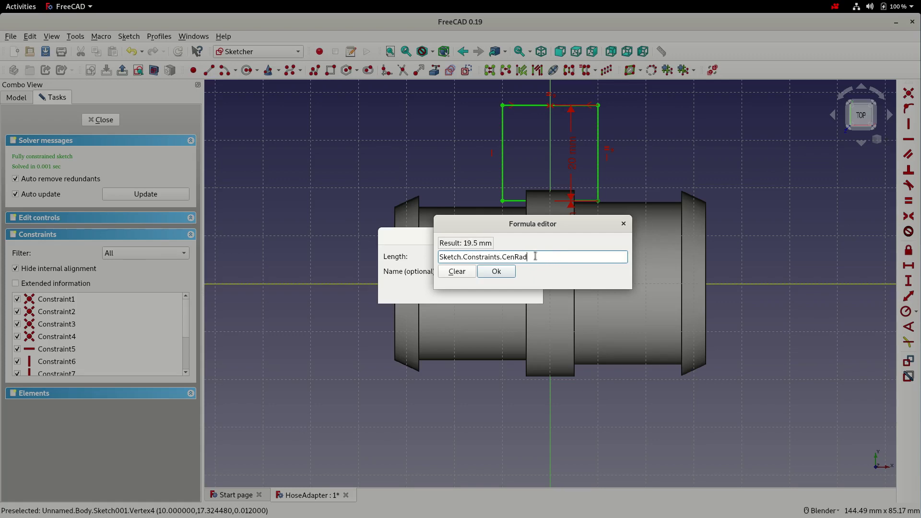
pyautogui.write('- 2')
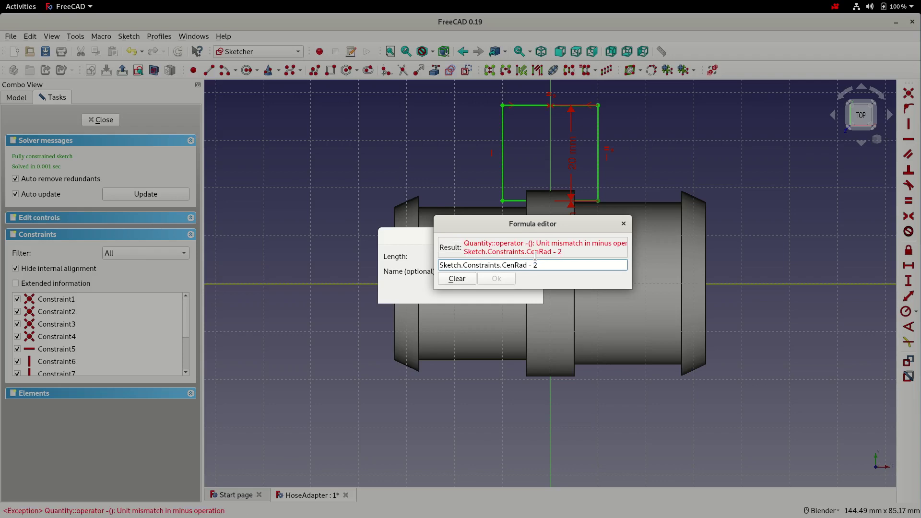
pyautogui.write('mm')
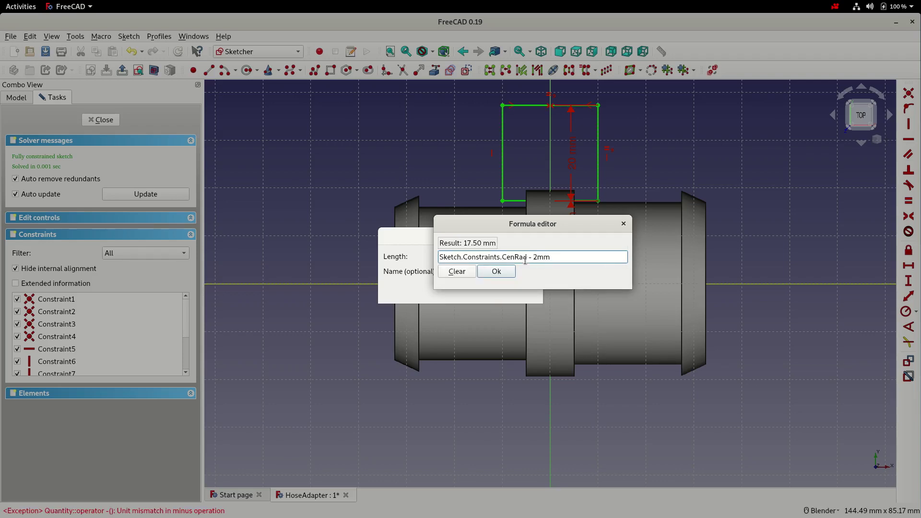
pyautogui.click(502, 275)
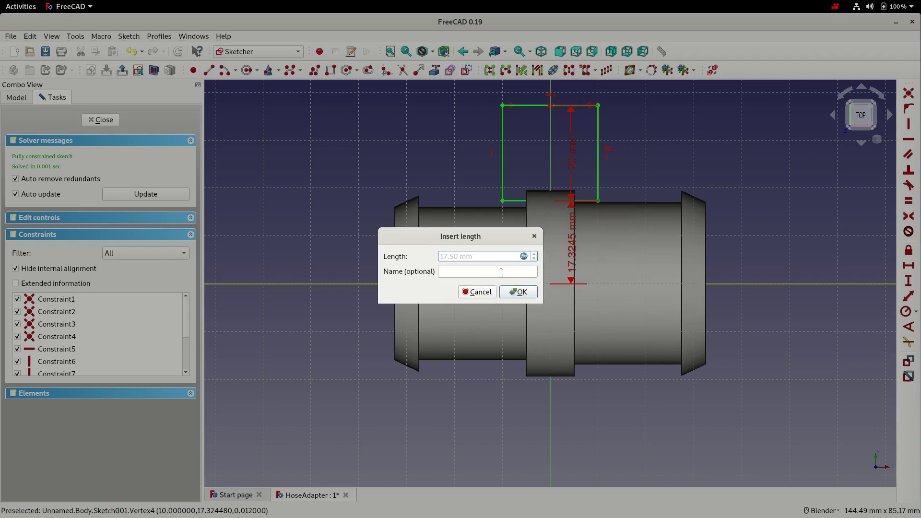
pyautogui.click(524, 294)
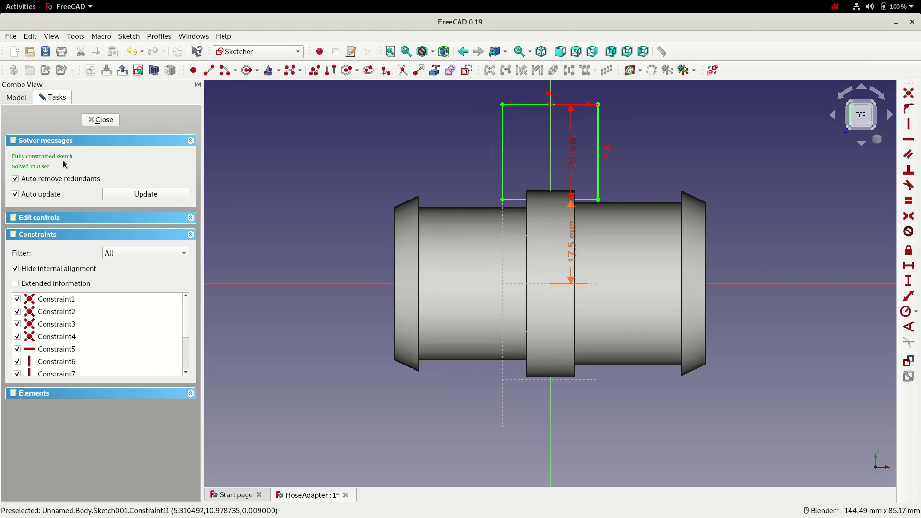
pyautogui.click(104, 123)
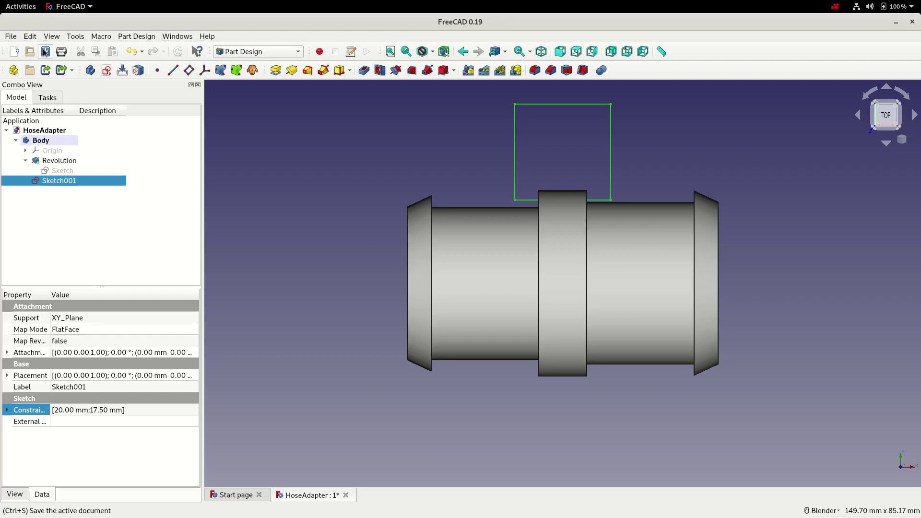
pyautogui.click(46, 52)
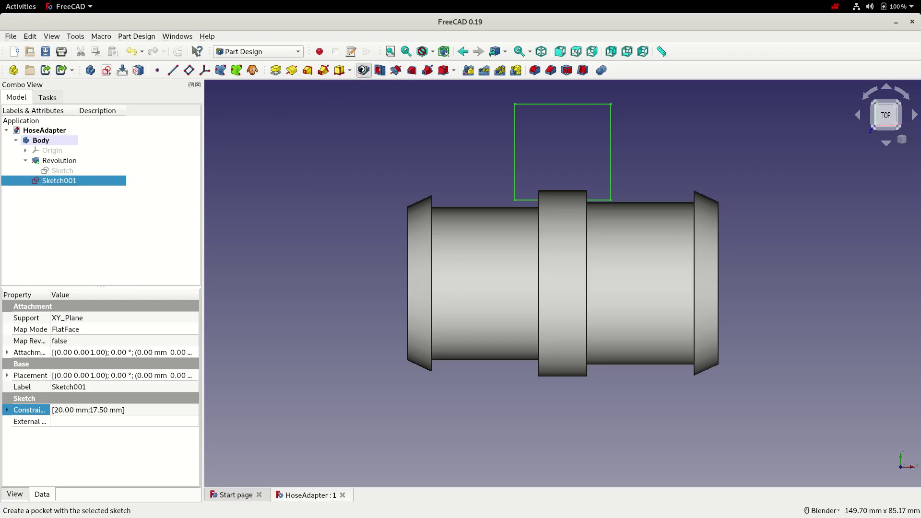
# Pocket the square sketch symmetric to its plane with the length formula Sketch.Constraints.CenRad * 2, and save the document.
pyautogui.click(363, 70)
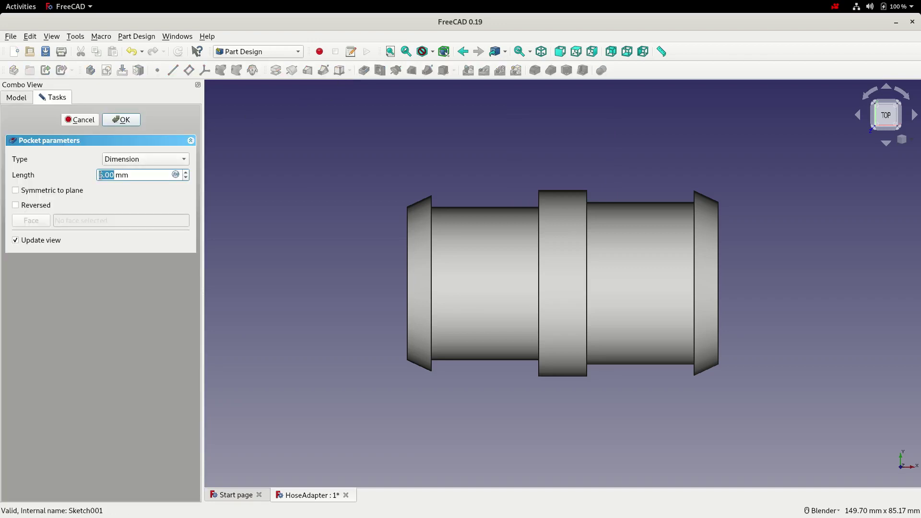
pyautogui.click(30, 190)
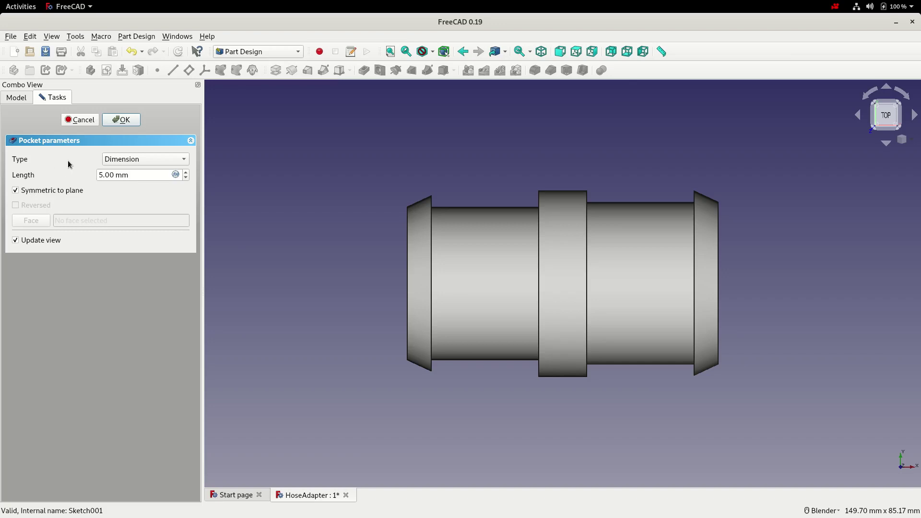
pyautogui.click(168, 178)
pyautogui.click(175, 175)
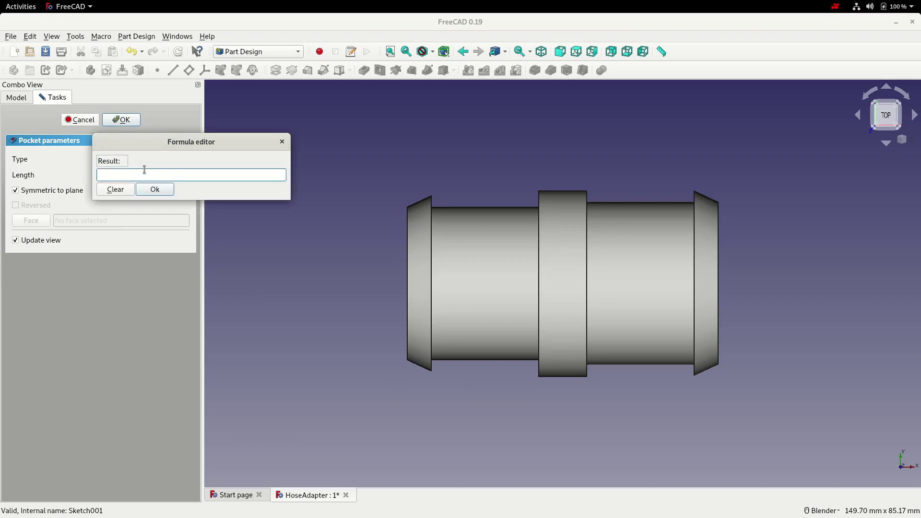
pyautogui.write('Sketch.')
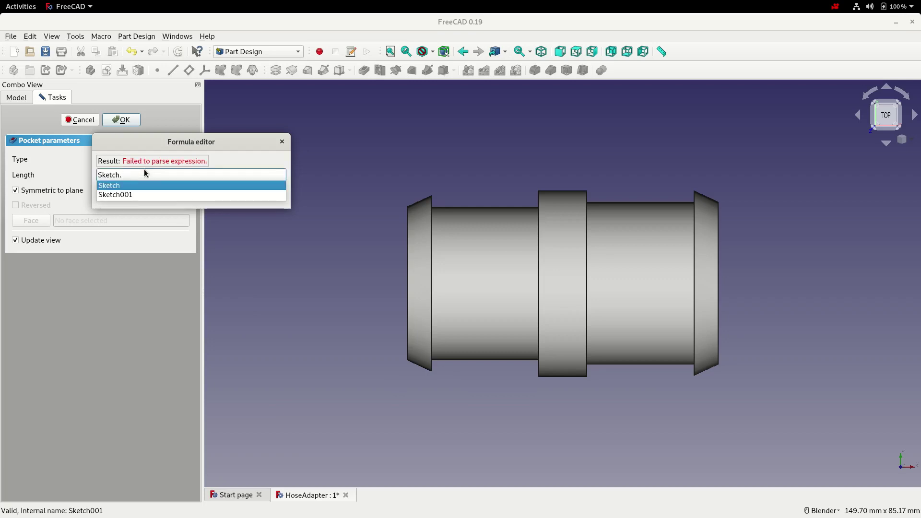
pyautogui.write('Constraints')
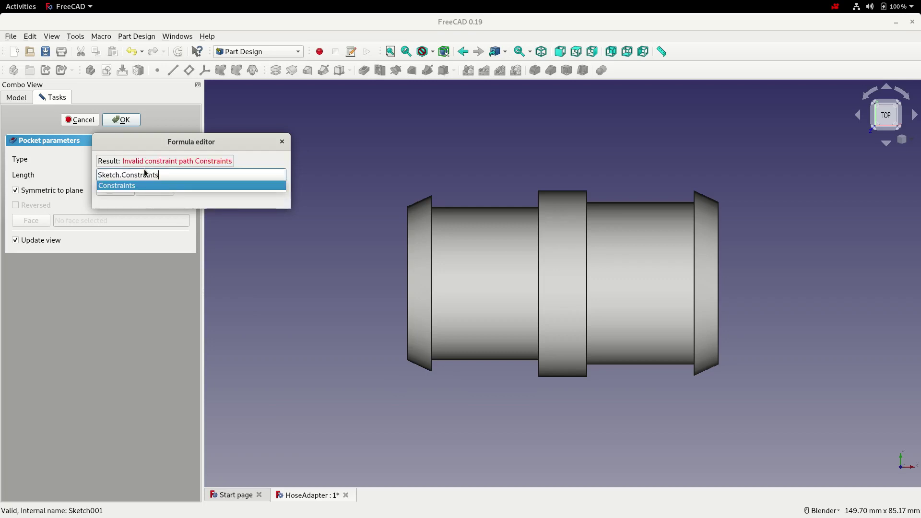
pyautogui.write('.')
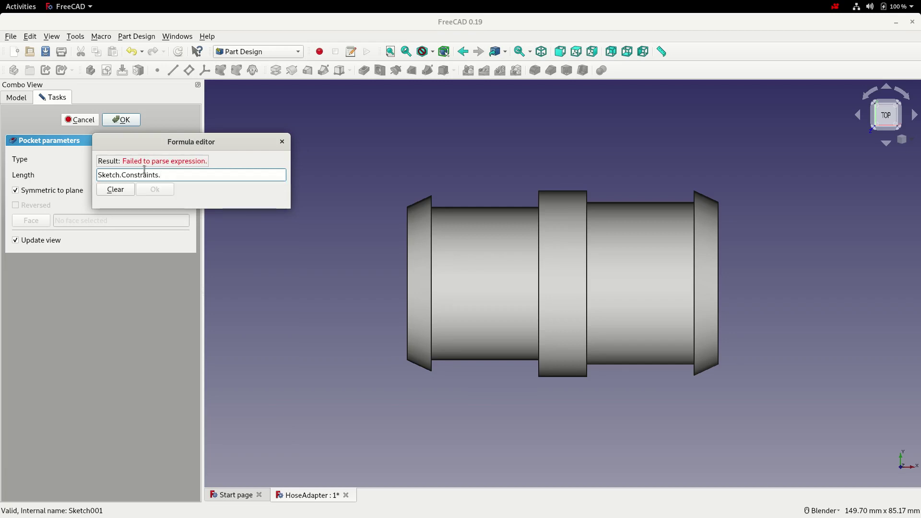
pyautogui.write('Cen')
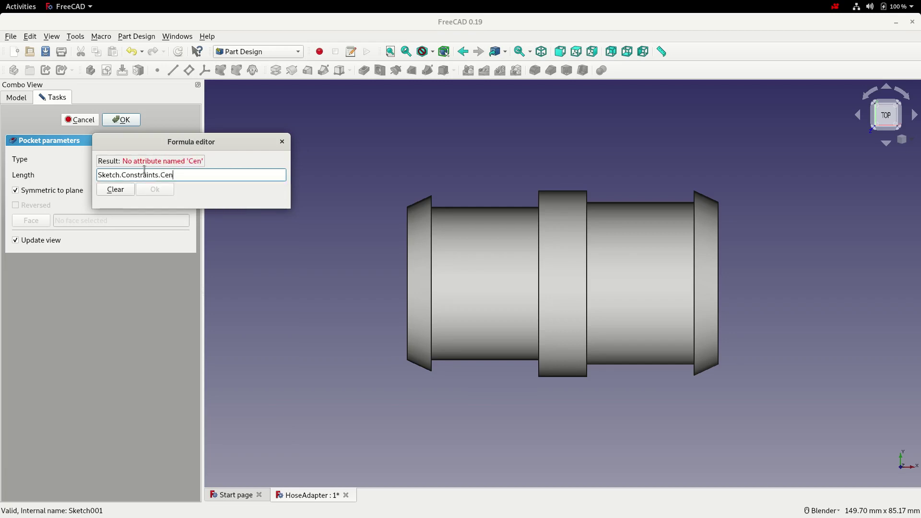
pyautogui.write('Rad')
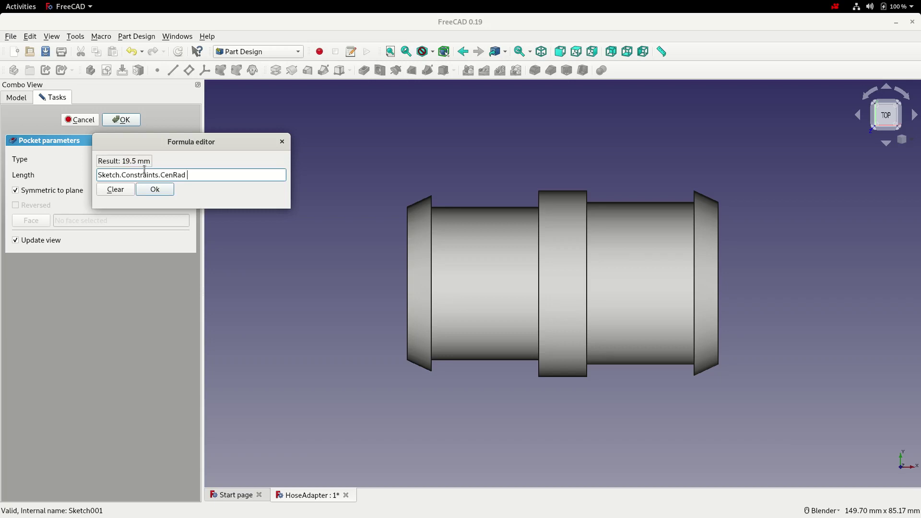
pyautogui.write(' * 2')
pyautogui.click(162, 190)
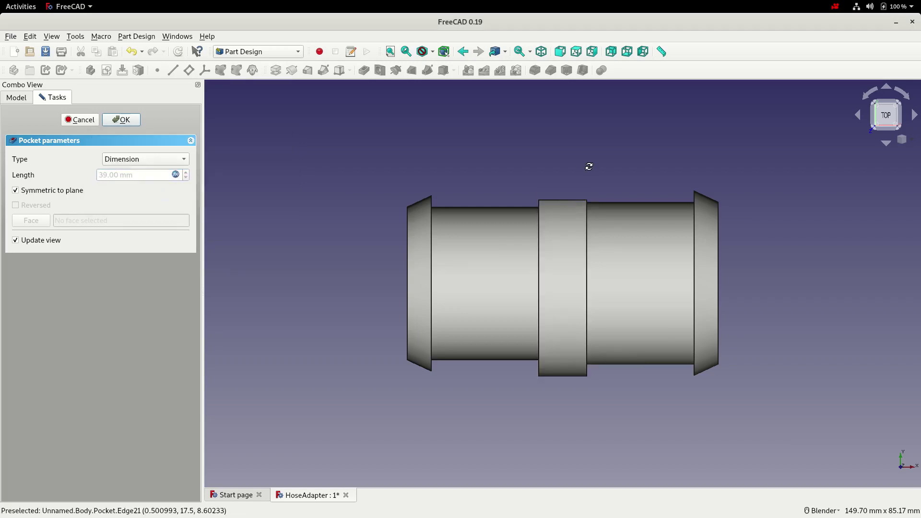
pyautogui.moveTo(589, 165); pyautogui.dragTo(567, 230, button='middle')
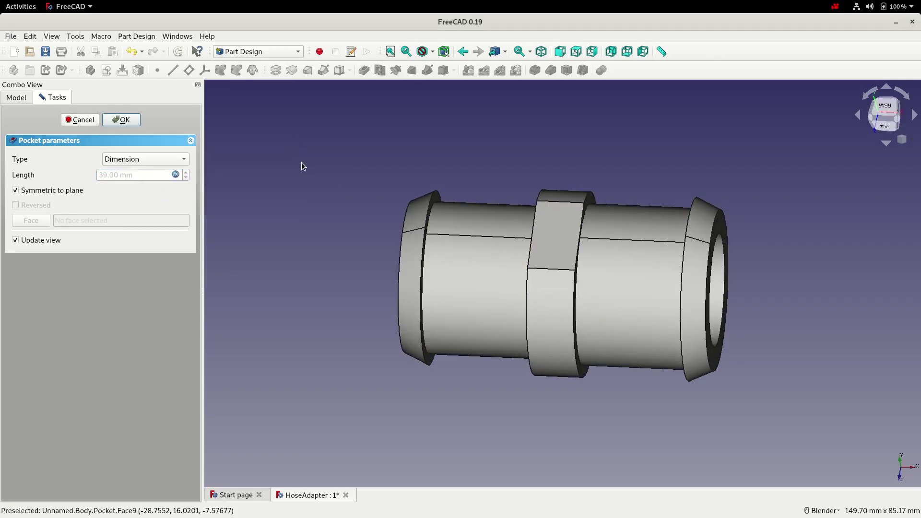
pyautogui.click(123, 118)
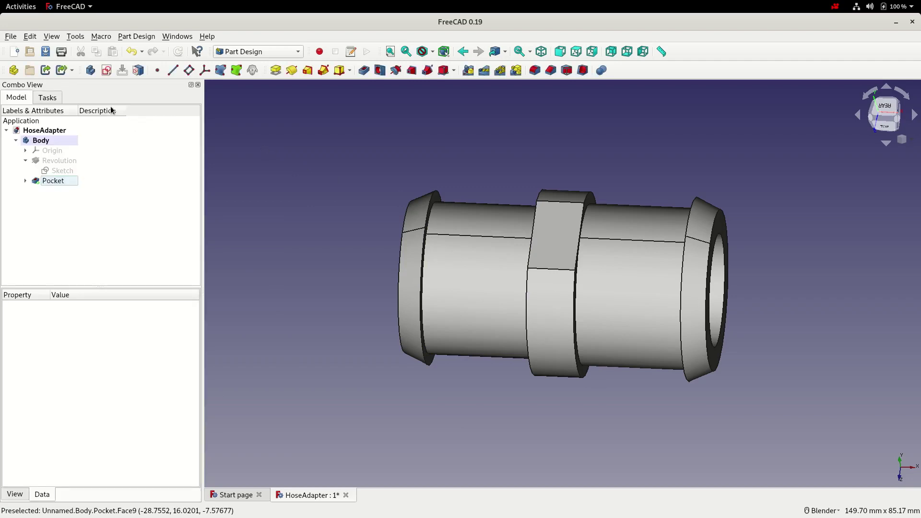
pyautogui.click(46, 54)
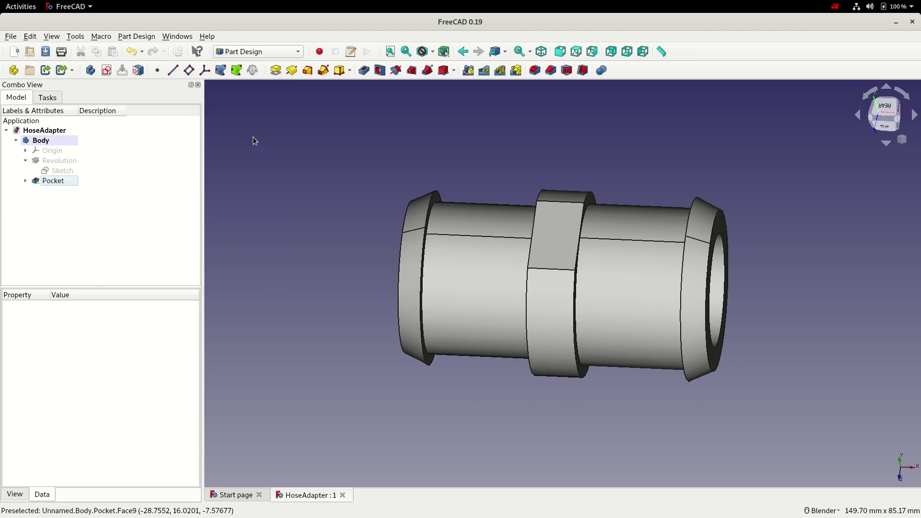
# Create a polar pattern of the collar pocket about the normal sketch axis with 2 occurrences over 360°.
pyautogui.click(64, 182)
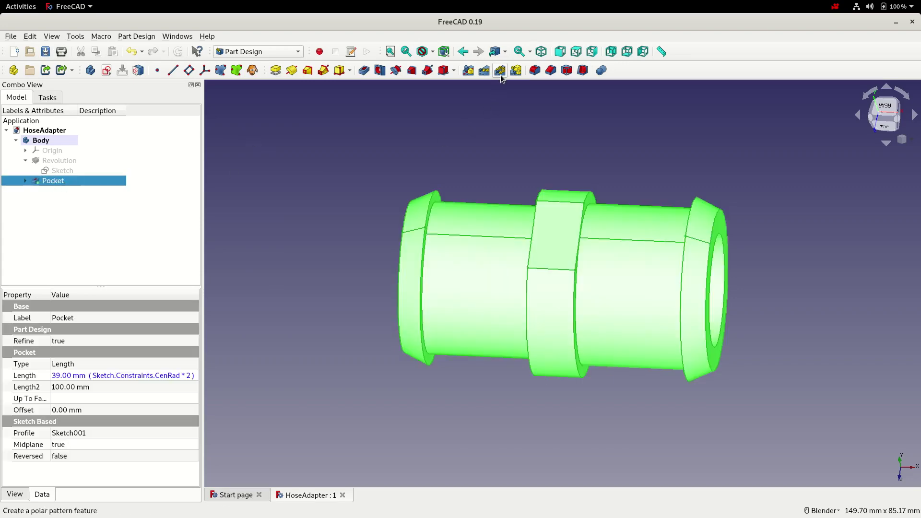
pyautogui.click(500, 71)
pyautogui.moveTo(537, 411); pyautogui.dragTo(415, 310, button='middle')
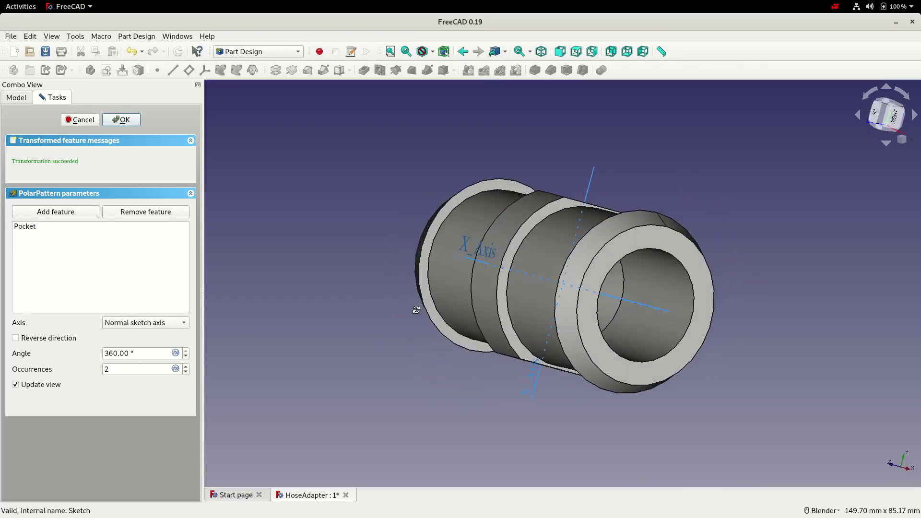
pyautogui.click(123, 120)
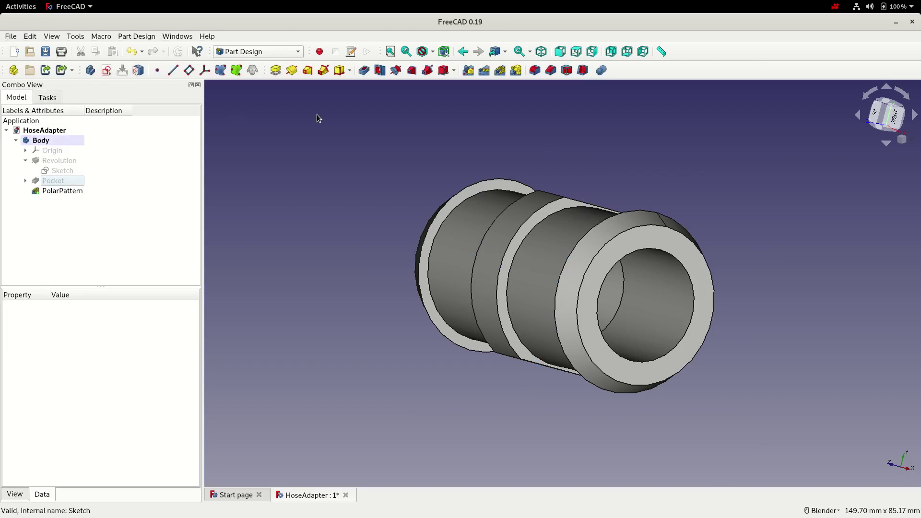
# Show the whole adapter in isometric view and save the document.
pyautogui.click(541, 52)
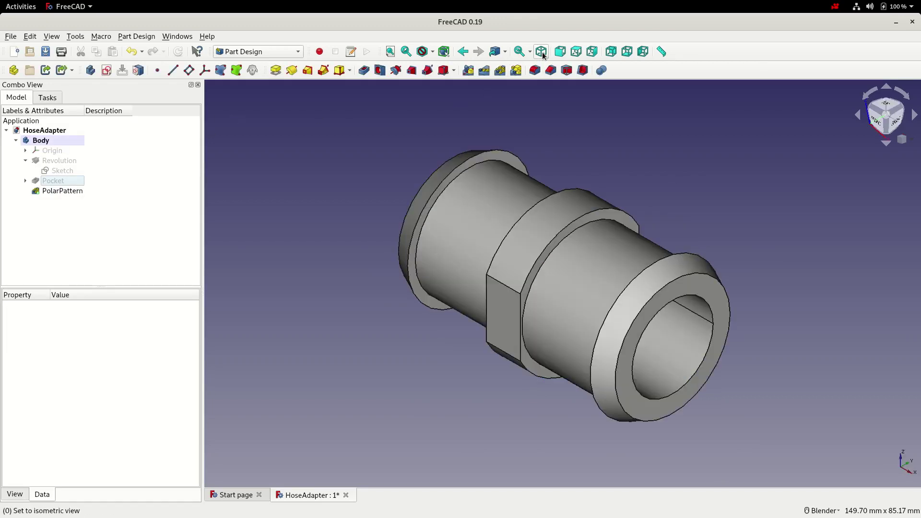
pyautogui.click(390, 51)
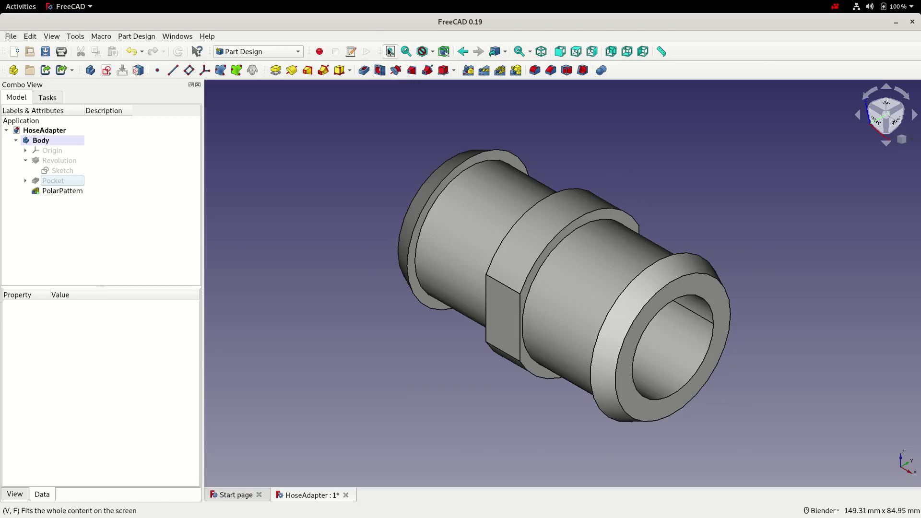
pyautogui.click(46, 52)
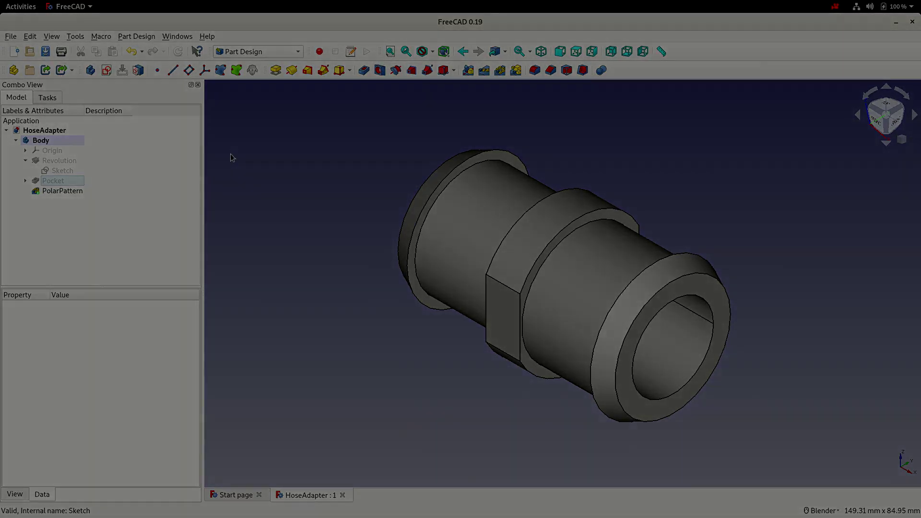